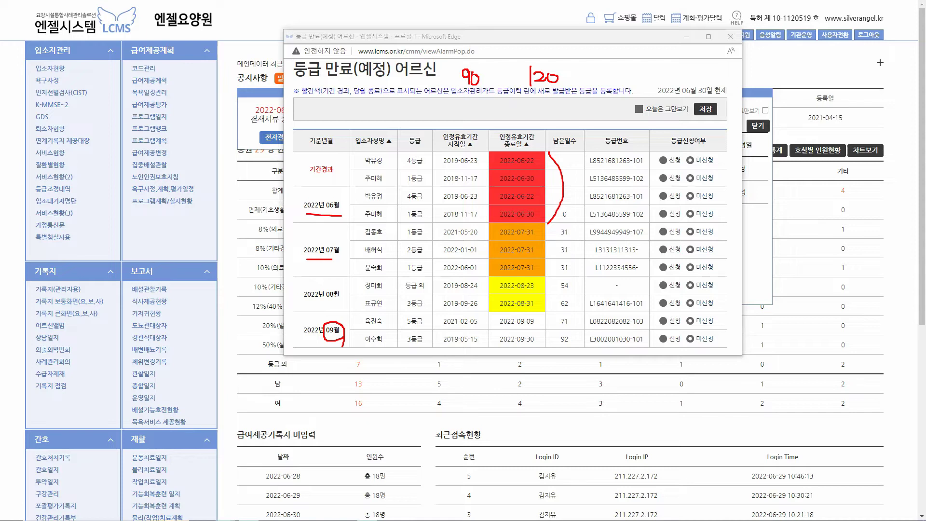
Mark up the grade-application statuses on the 등급 만료(예정) popup, then dismiss it
drag(670, 146, 710, 145)
drag(658, 166, 677, 166)
drag(687, 186, 716, 186)
drag(713, 173, 721, 168)
click(729, 37)
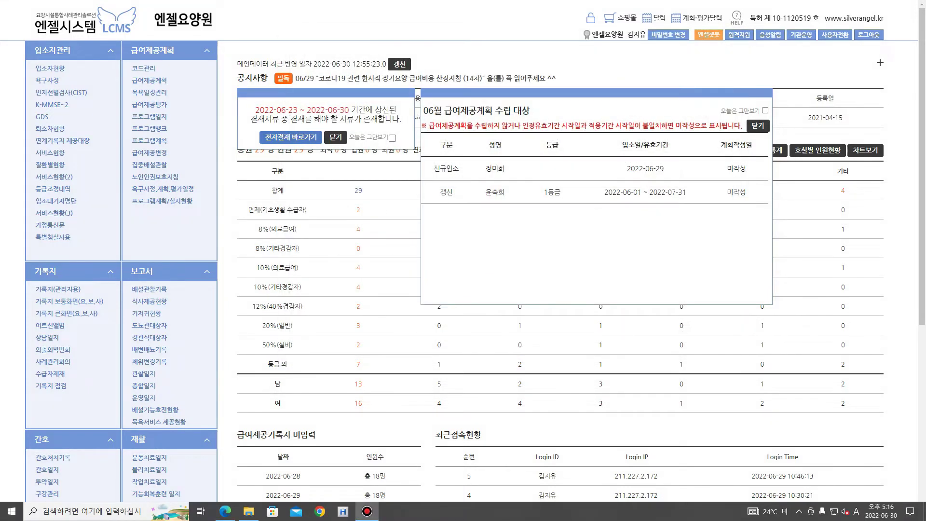
Mark the new-admission and renewal rows with unwritten June benefit plans, then dismiss the popup
mouse_move(438, 118)
mouse_down()
mouse_move(424, 106)
mouse_move(439, 119)
mouse_move(533, 119)
mouse_up()
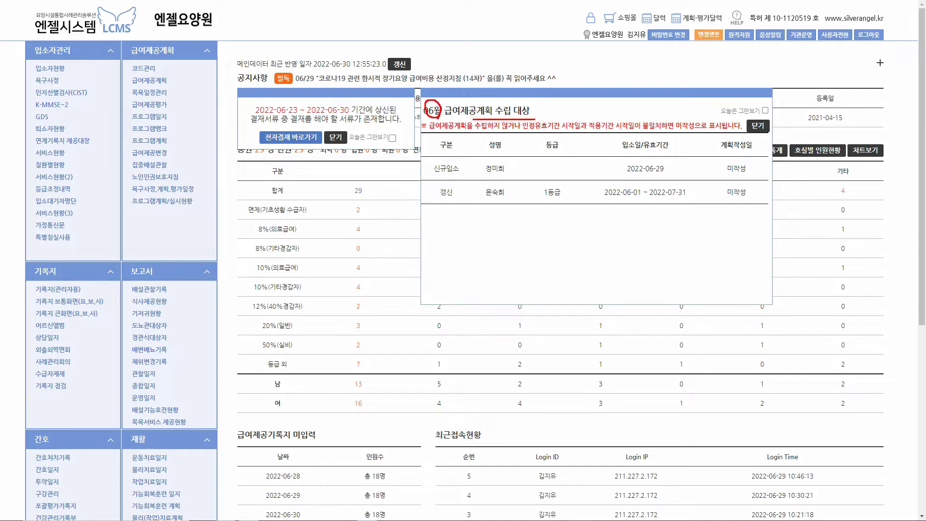
mouse_move(429, 168)
mouse_down()
mouse_move(412, 185)
mouse_move(430, 200)
mouse_move(461, 175)
mouse_up()
drag(639, 172, 750, 175)
mouse_move(748, 163)
mouse_down()
mouse_move(751, 171)
mouse_move(759, 159)
mouse_up()
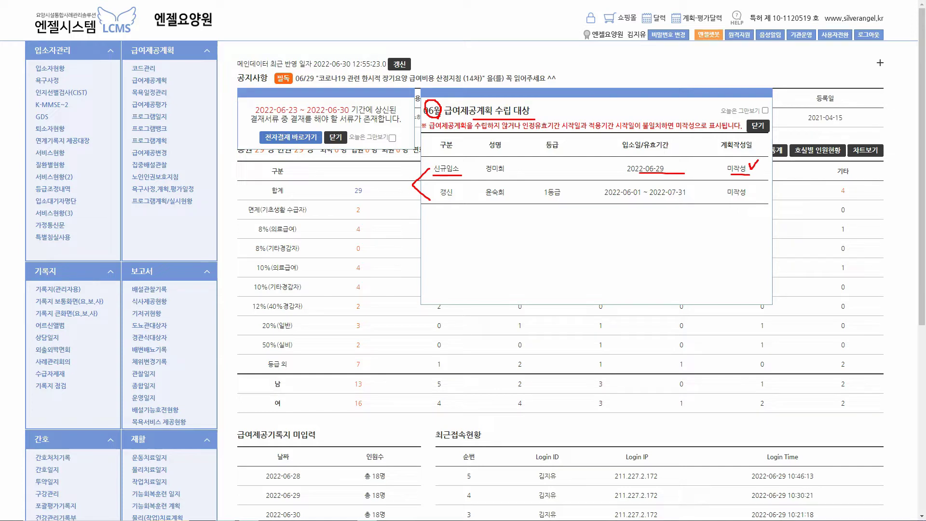
drag(433, 199, 465, 200)
drag(623, 198, 639, 198)
drag(721, 198, 748, 198)
drag(750, 187, 757, 183)
key(Escape)
click(757, 125)
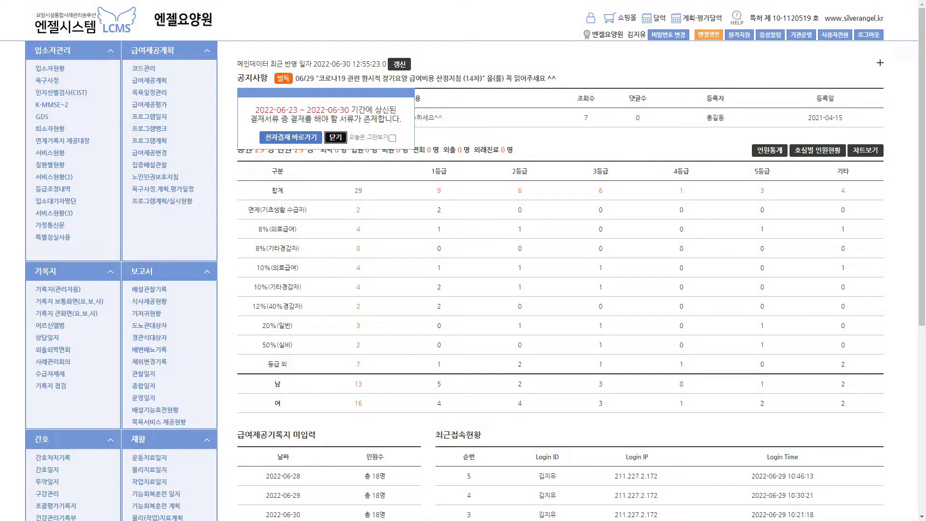
Dismiss the 전자결재 pending-approval notice
click(335, 138)
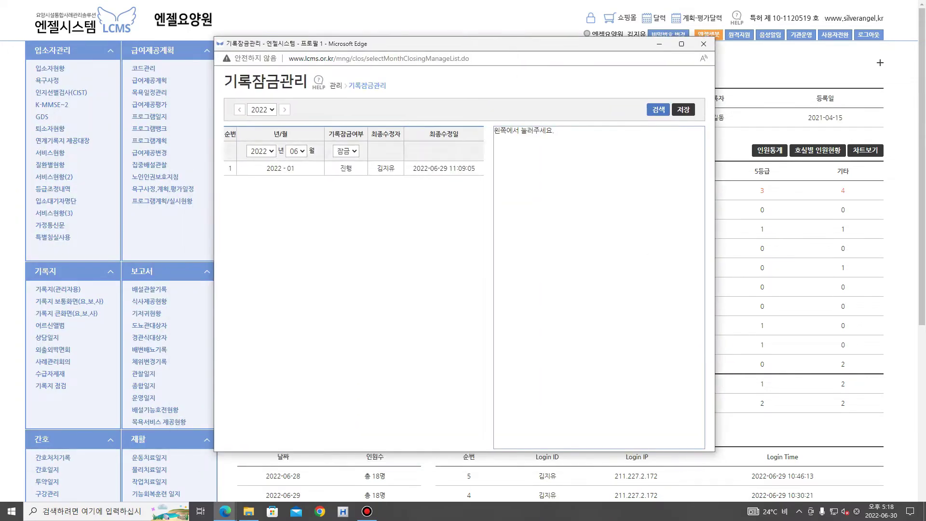
Load the record-lock history for January 2022
click(296, 151)
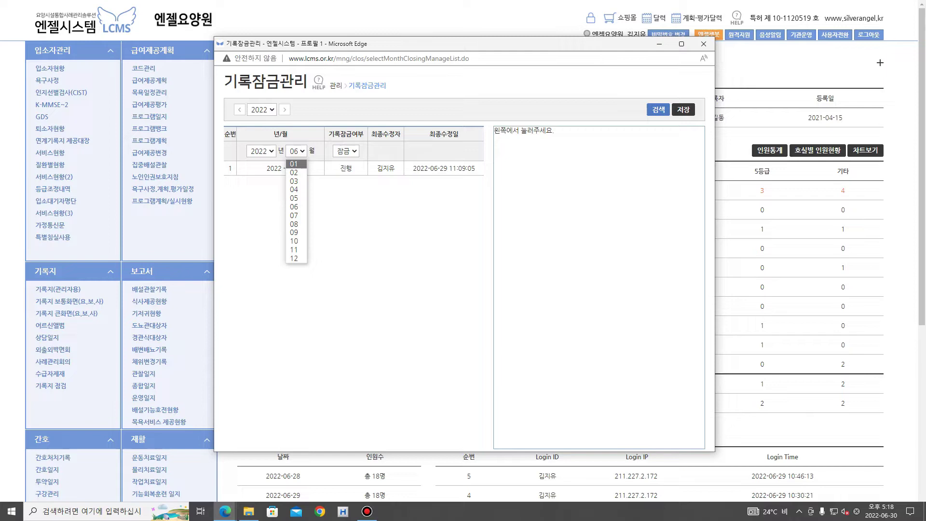
click(294, 164)
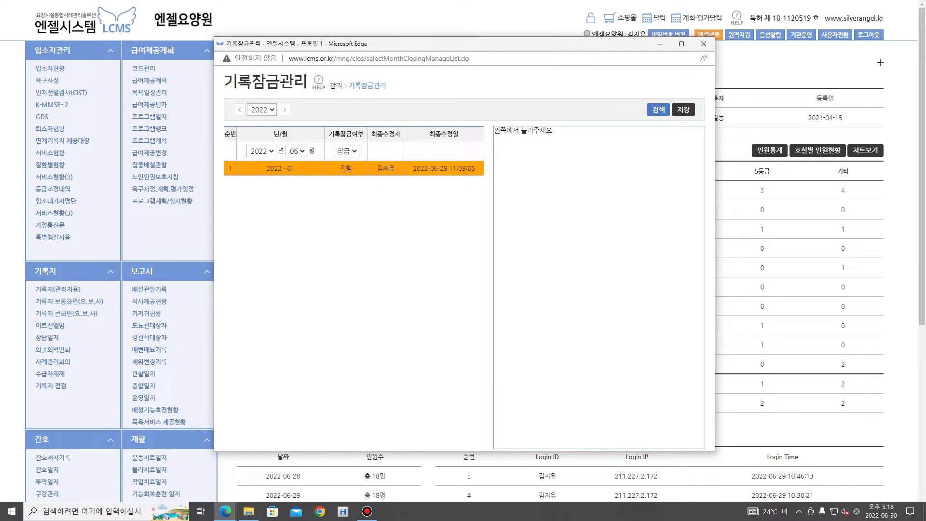
click(293, 168)
Set 기록잠금여부 to 진행, then close record-lock management
click(346, 151)
click(344, 164)
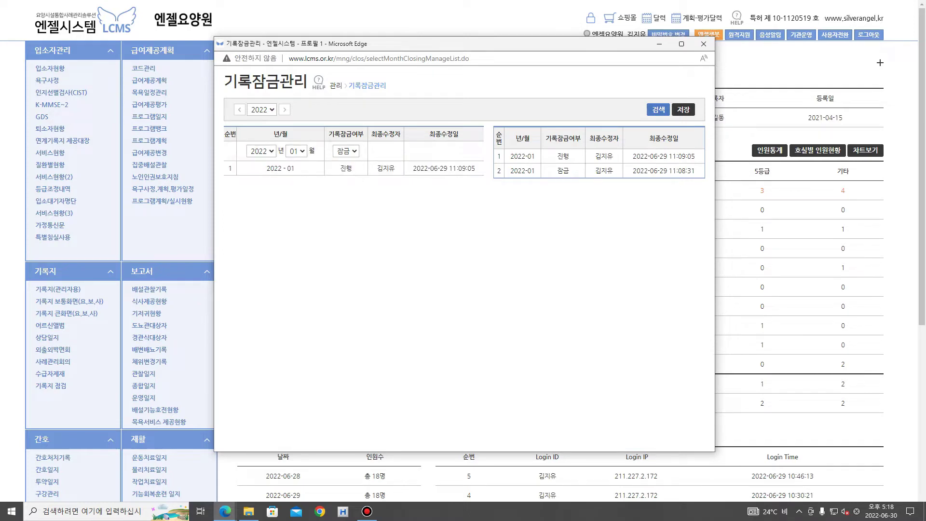
click(346, 151)
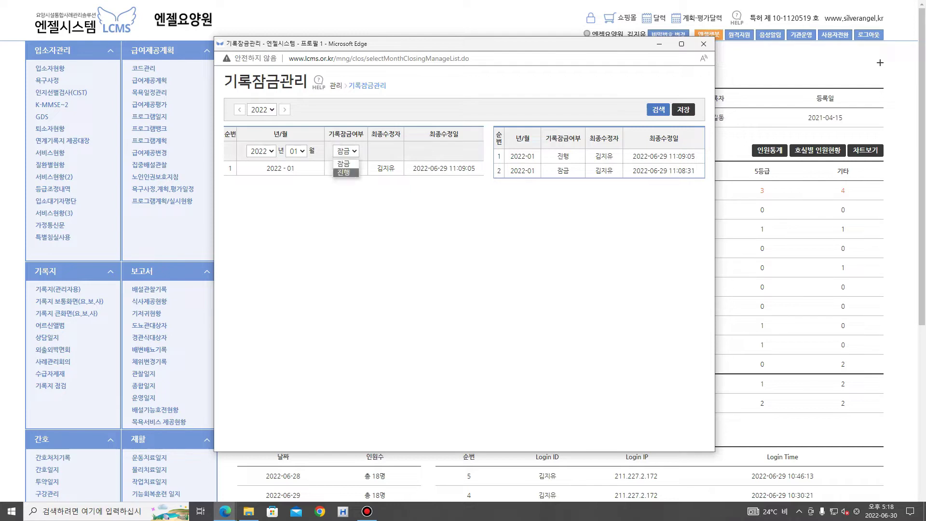
click(348, 198)
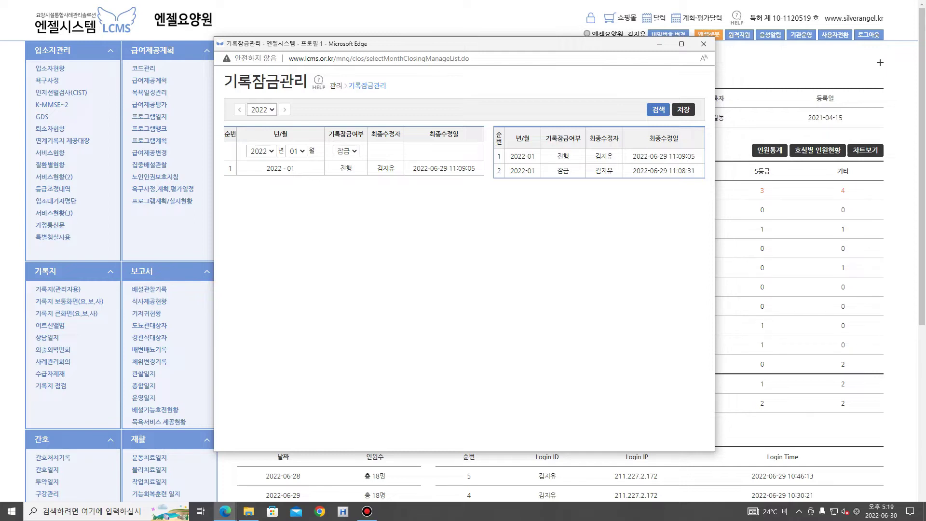
click(346, 151)
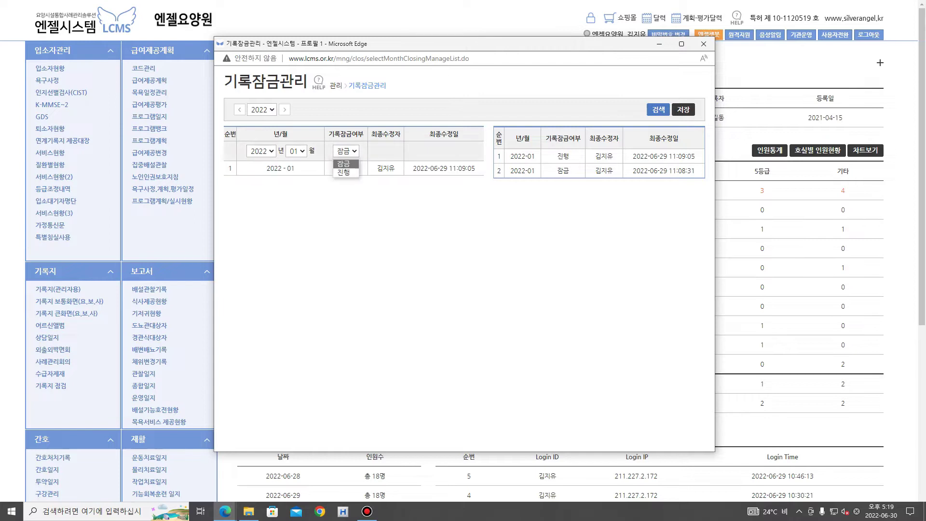
click(344, 173)
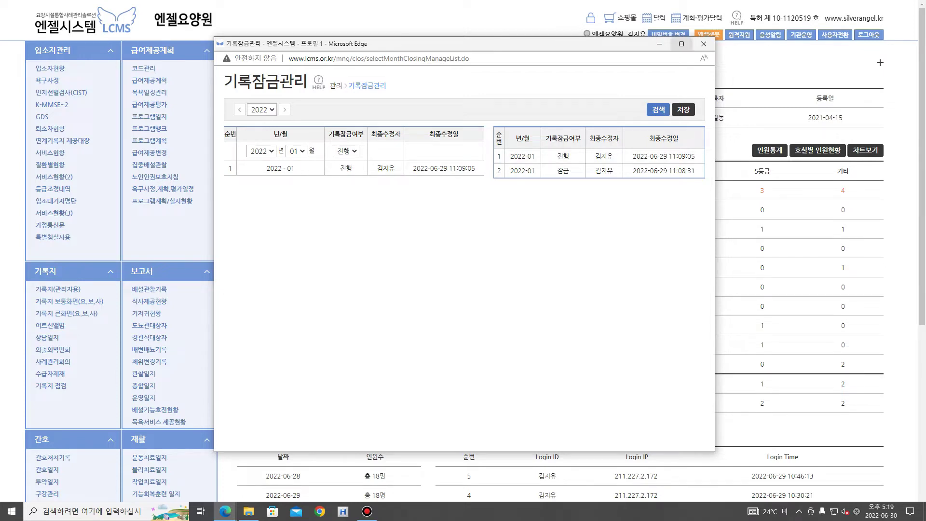
click(703, 44)
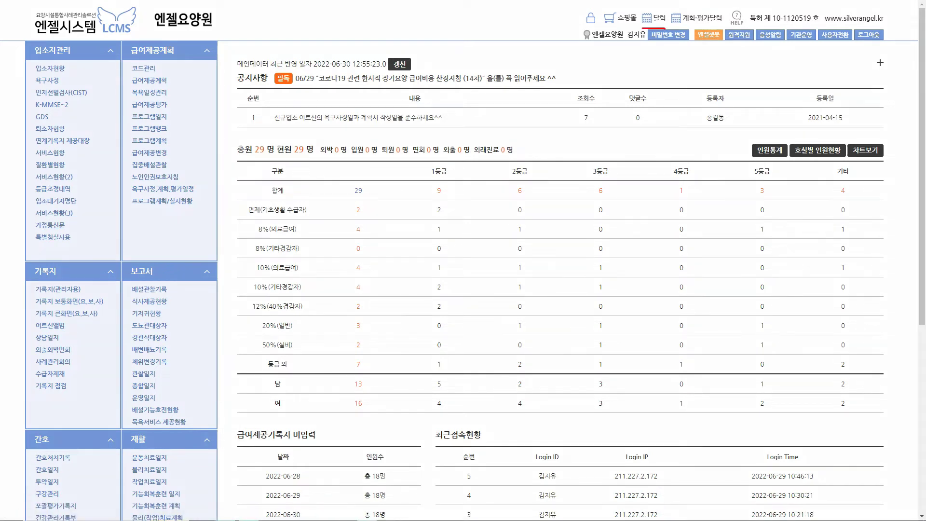
click(655, 19)
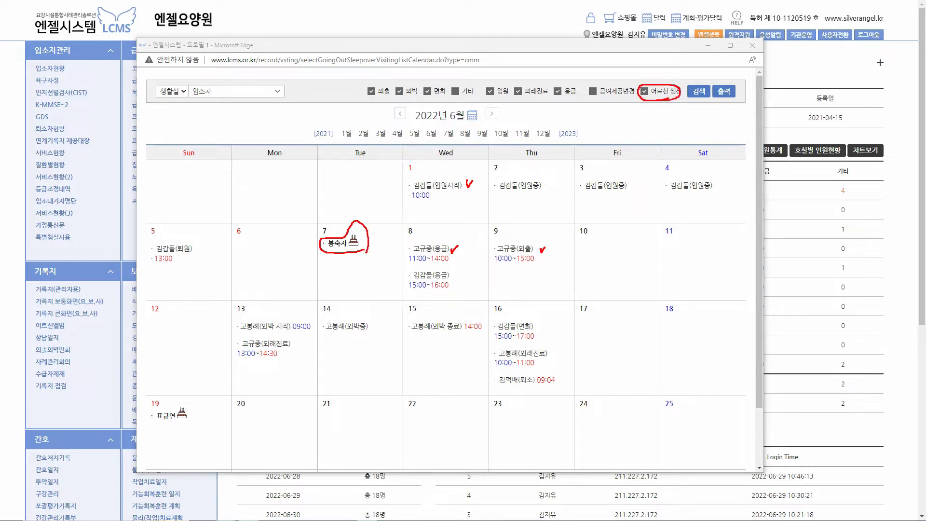
click(752, 45)
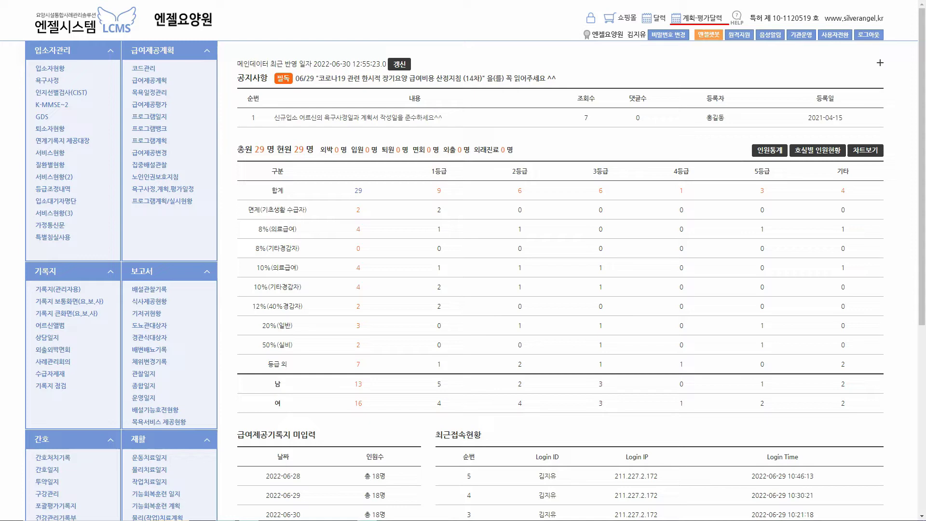
Bring up the care plan and evaluation schedule calendar and reposition its window
drag(722, 12, 731, 5)
key(Escape)
click(701, 18)
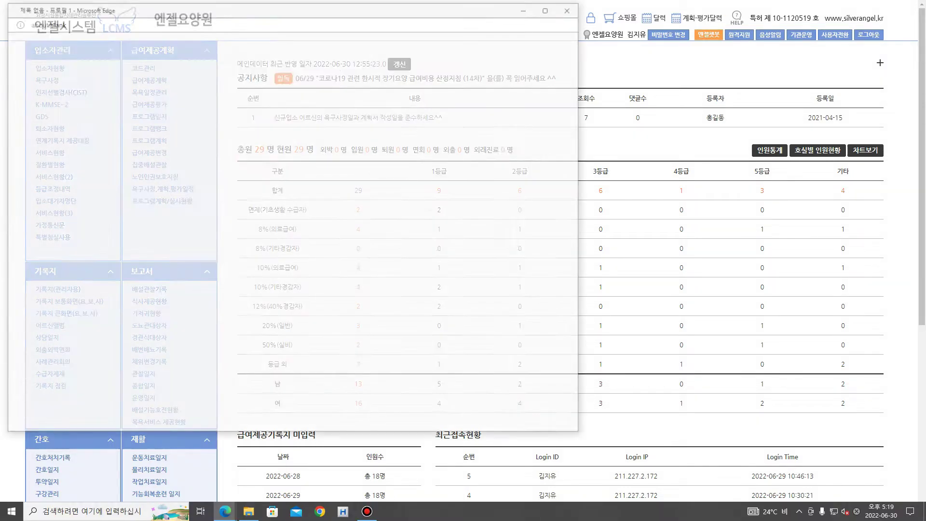
drag(315, 9, 497, 34)
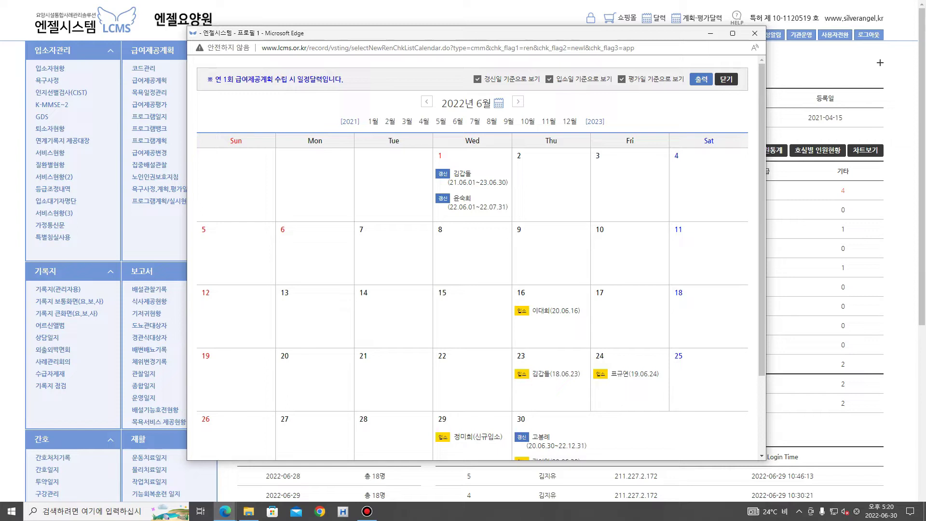
scroll(472, 255, down, 2)
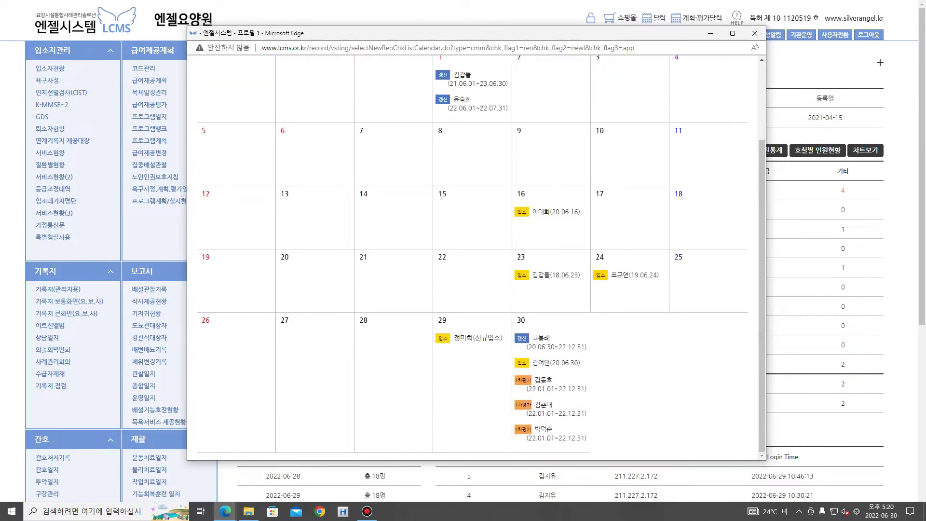
scroll(472, 255, up, 2)
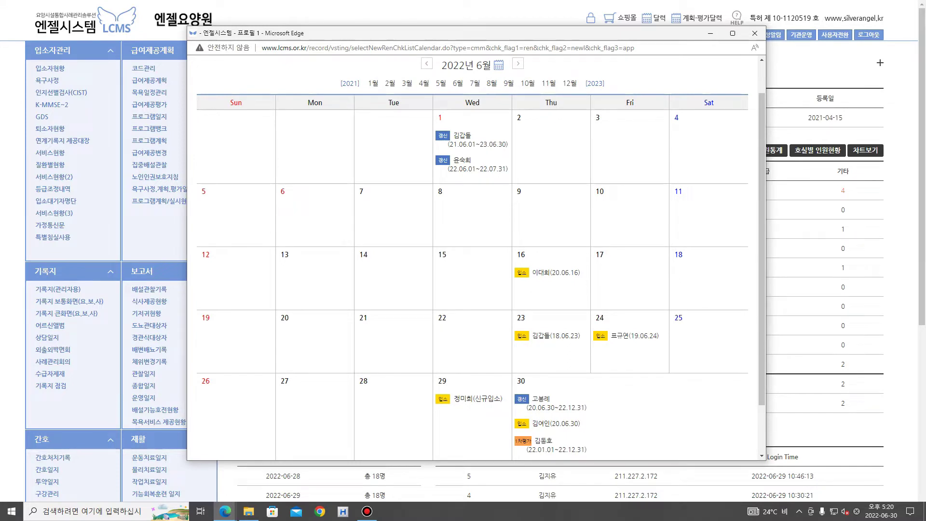
key(ctrl+s)
click(616, 270)
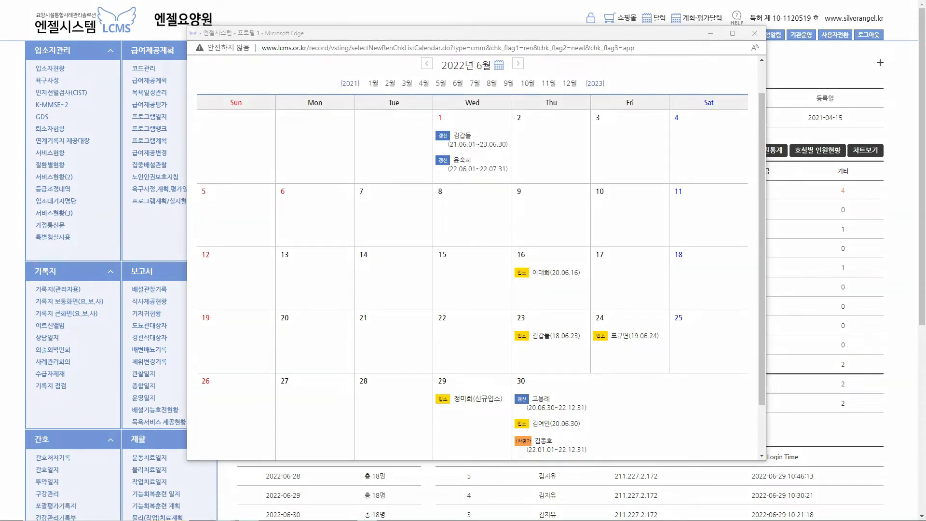
Mark the June 16 admission, June 1 renewal and June 30 first-evaluation calendar entries
drag(530, 279, 530, 288)
drag(449, 163, 448, 156)
drag(514, 449, 546, 450)
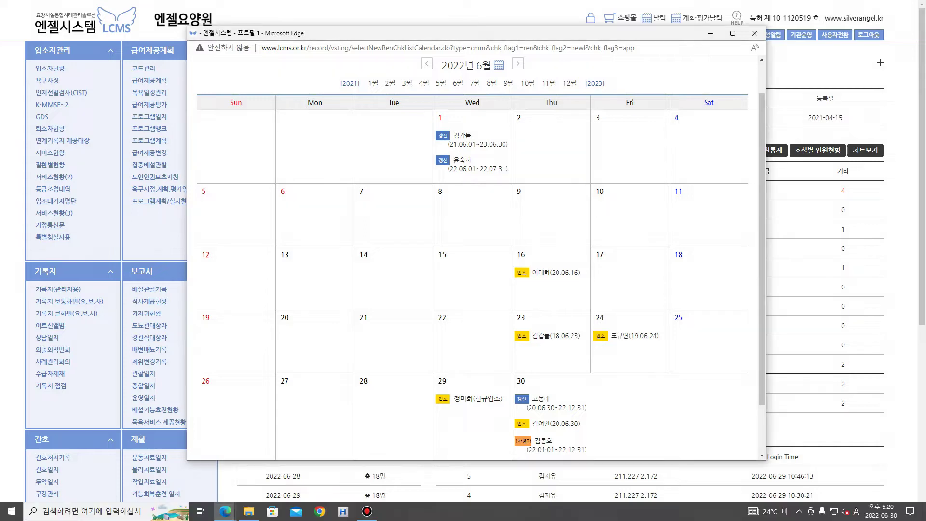
scroll(473, 255, down, 1)
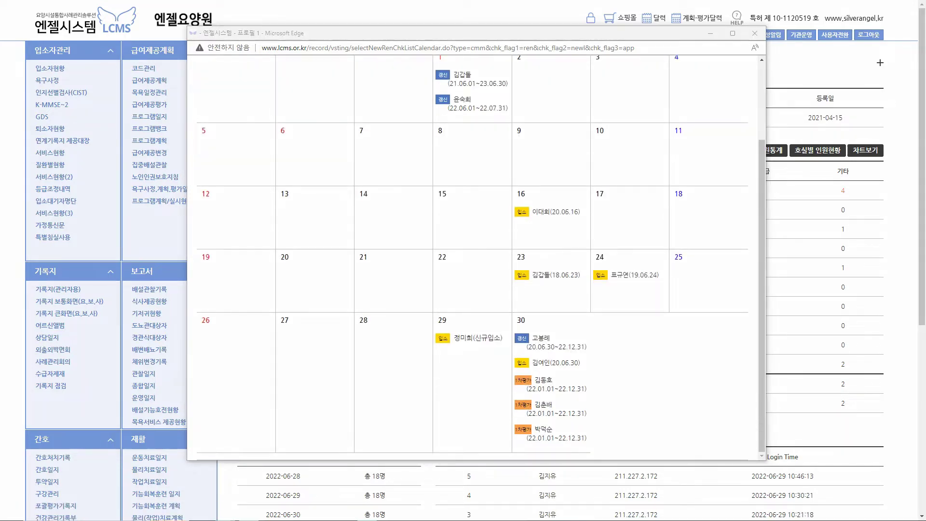
drag(515, 385, 534, 388)
mouse_move(527, 393)
mouse_down()
mouse_move(558, 394)
mouse_move(561, 372)
mouse_up()
key(Escape)
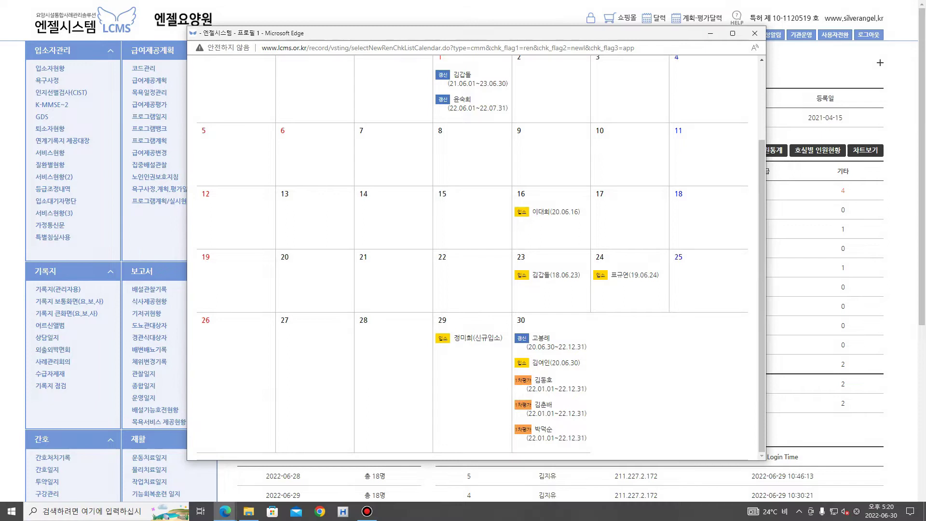
Review the calendar once more and close it
scroll(472, 256, up, 2)
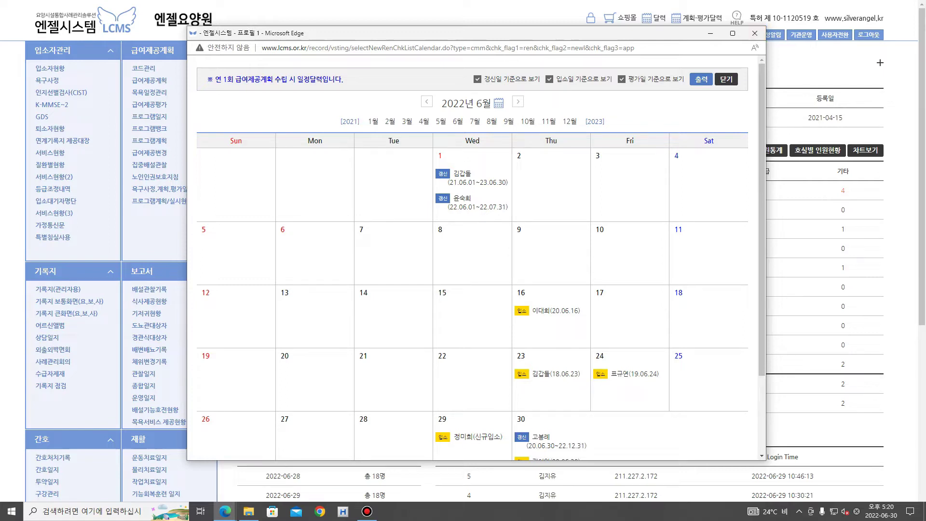
scroll(477, 255, down, 2)
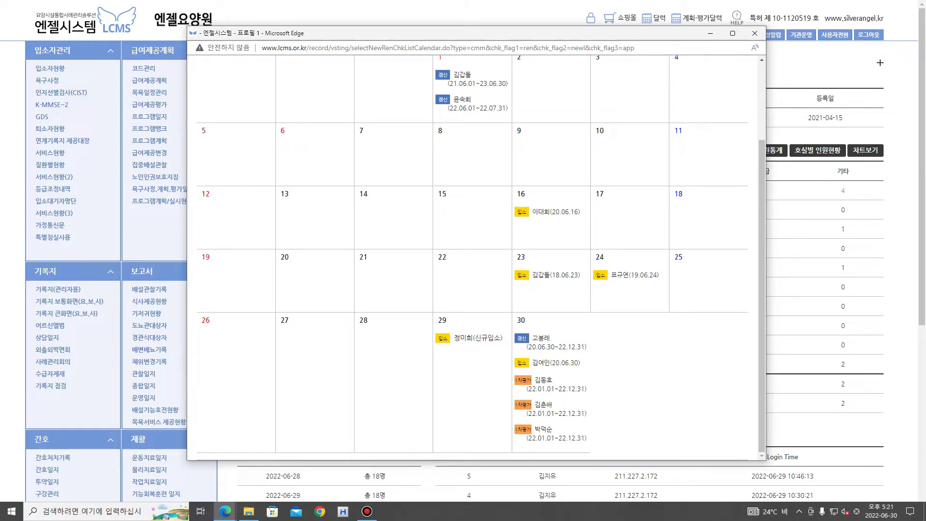
scroll(472, 258, up, 2)
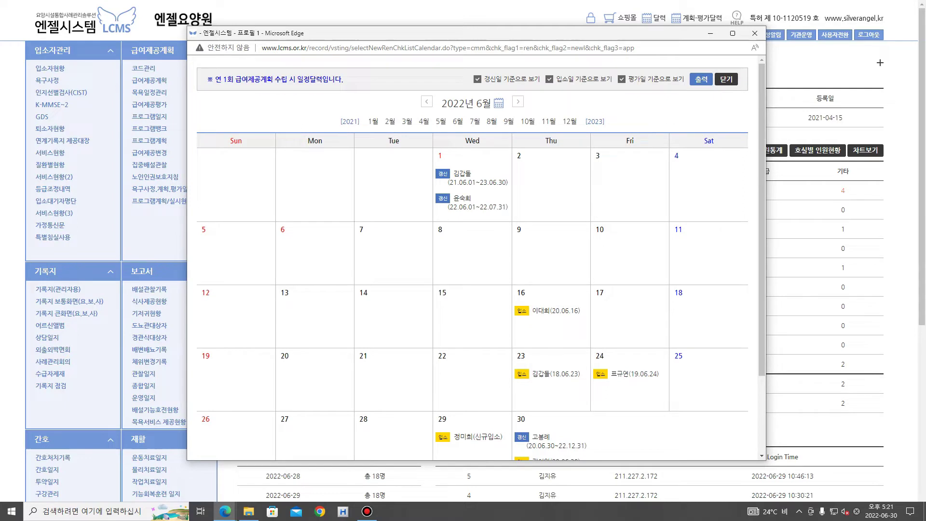
click(726, 79)
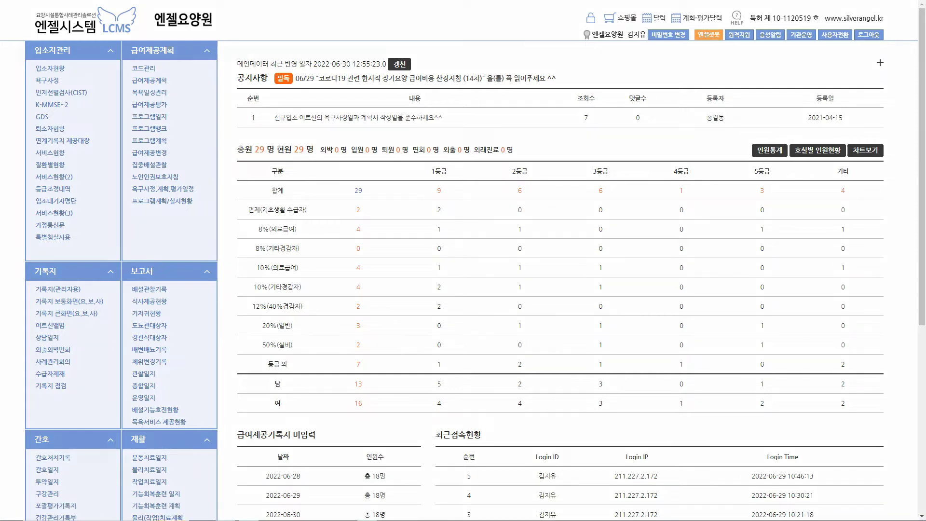
drag(694, 26, 702, 20)
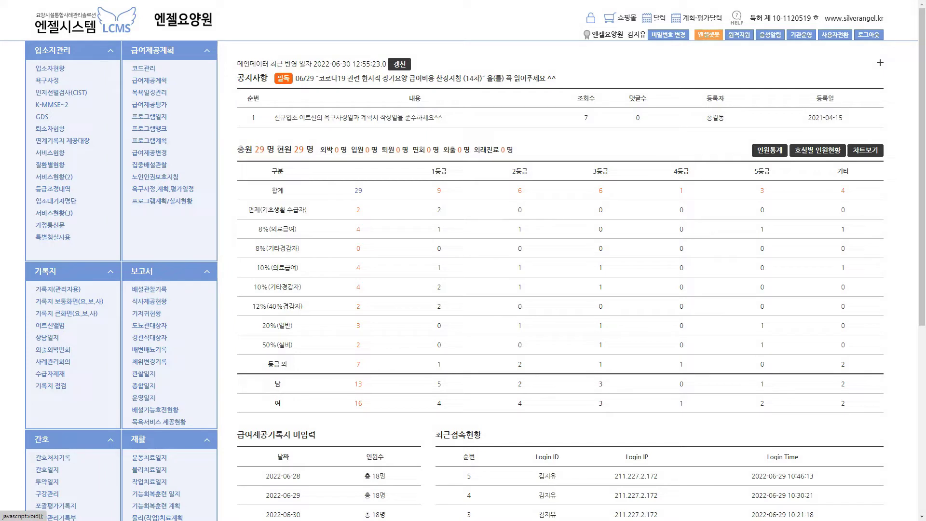
click(709, 34)
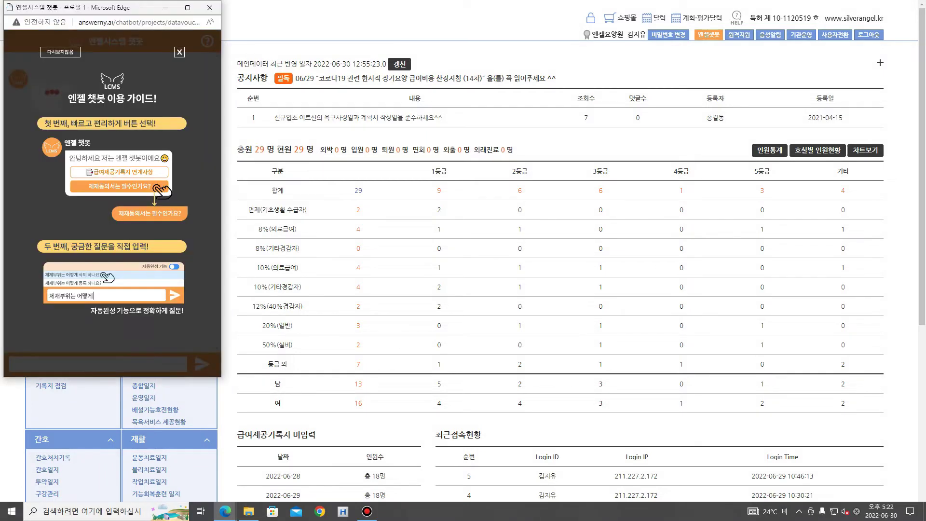
drag(113, 8, 343, 46)
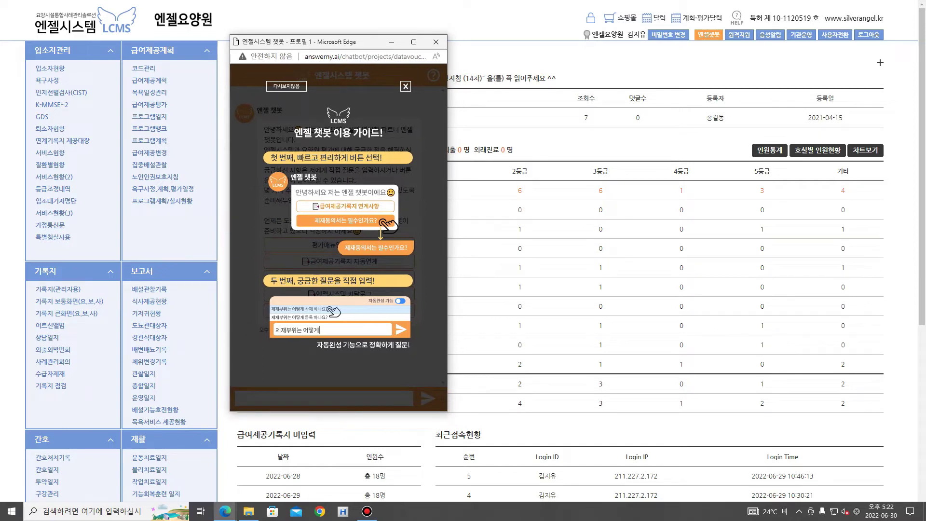
click(406, 86)
click(260, 399)
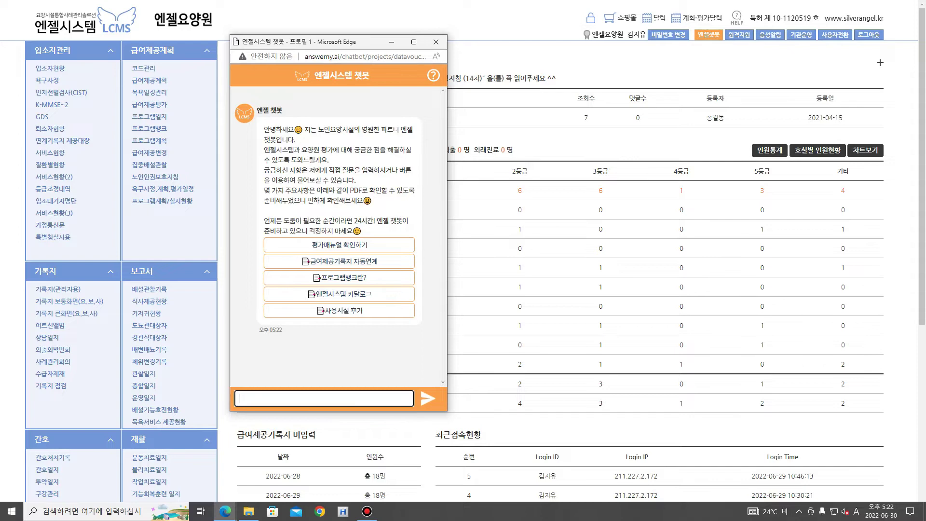
key(Hangul)
text(수급자제재)
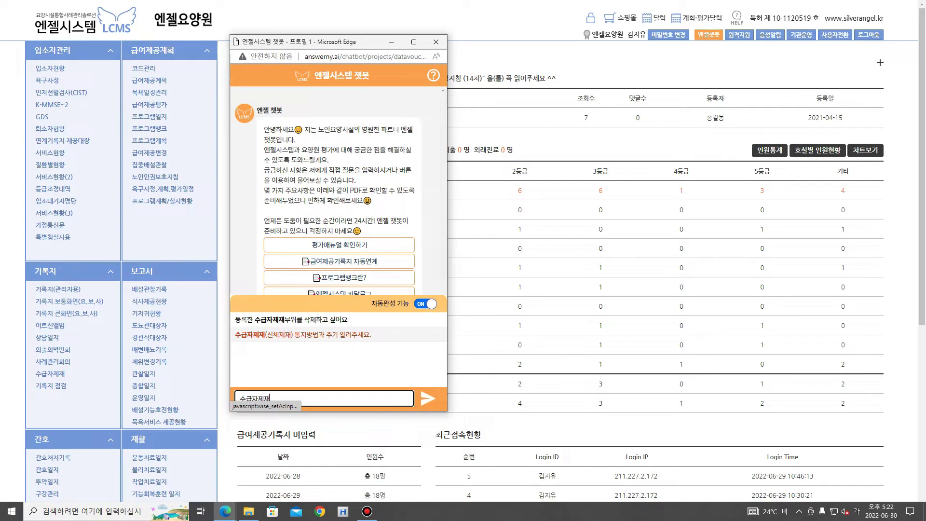
click(299, 334)
key(Return)
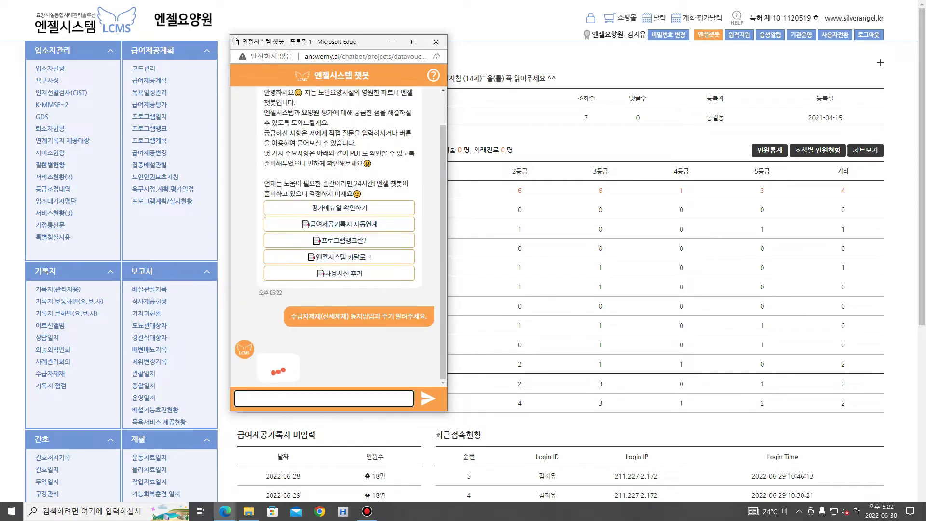
drag(276, 126, 367, 249)
click(366, 249)
click(436, 41)
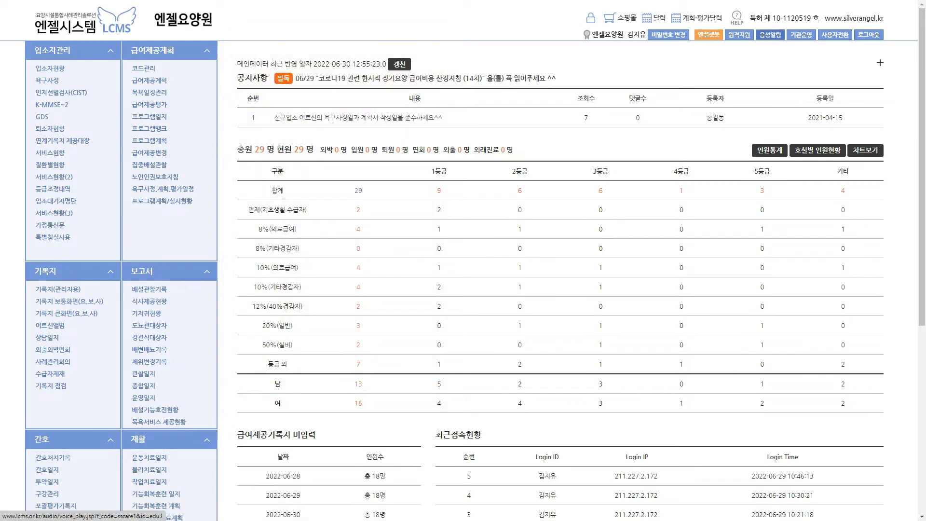
Point out the 음성알림, user-switch and 로그아웃 header buttons
mouse_move(786, 47)
mouse_down()
mouse_move(770, 47)
mouse_move(765, 27)
mouse_move(785, 46)
mouse_up()
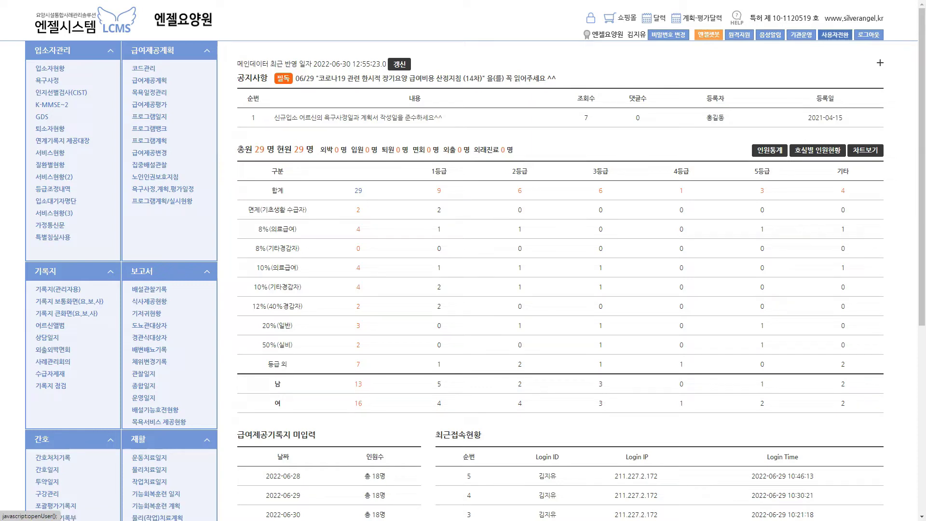
drag(850, 28, 864, 22)
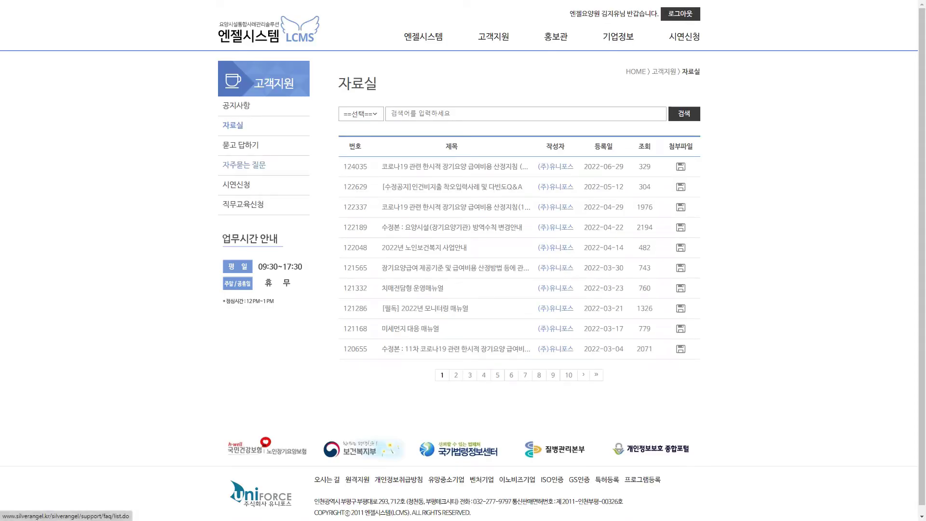
Browse 공지사항, 자료실 and 묻고 답하기, opening the hygiene inspection log Q&A post
click(236, 105)
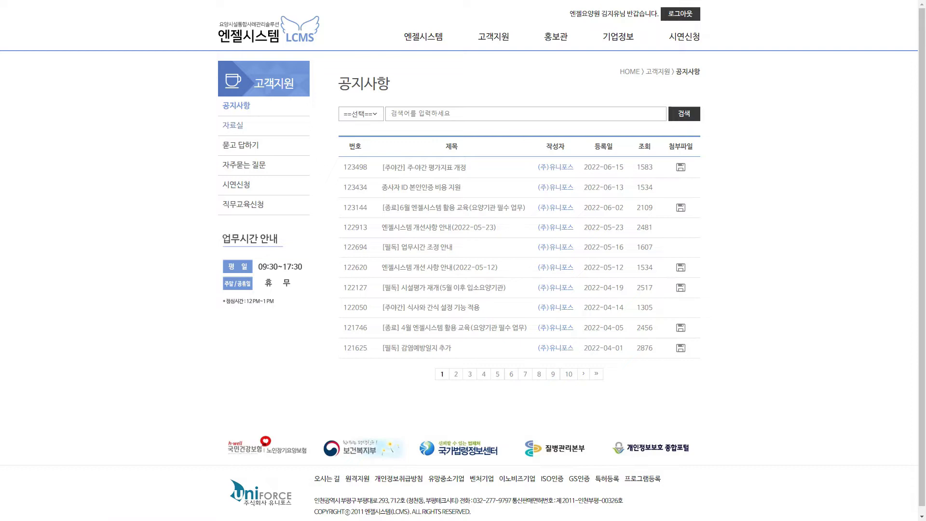
click(233, 125)
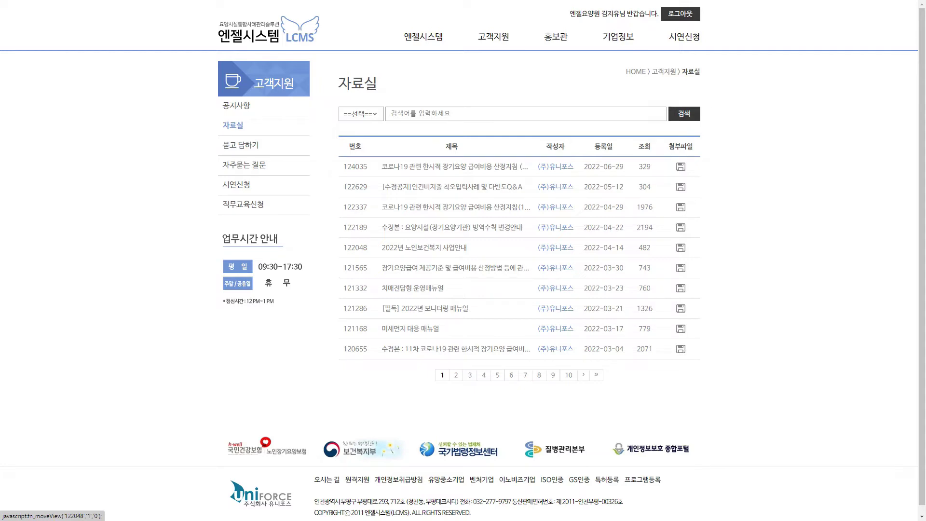
click(240, 145)
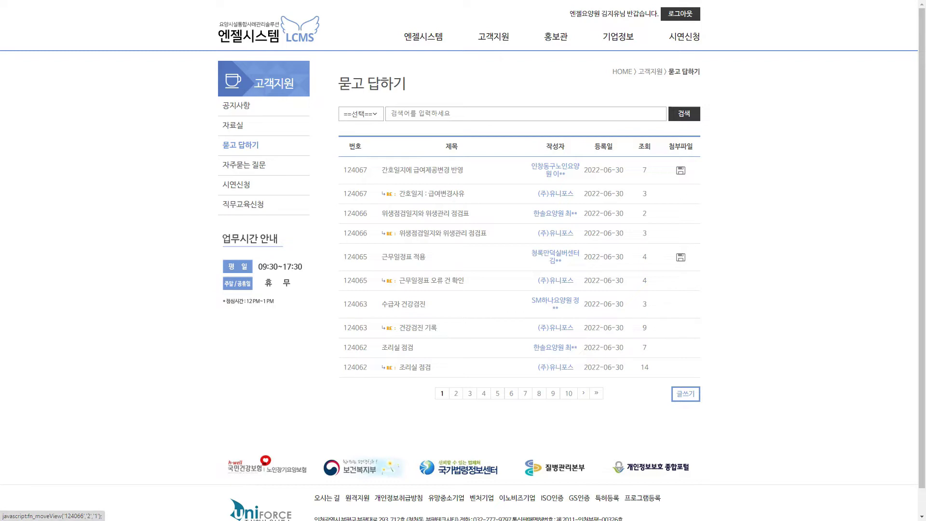
click(443, 234)
Highlight the question text, leave full screen, and close the support site tab
drag(387, 190, 557, 205)
click(461, 215)
click(557, 206)
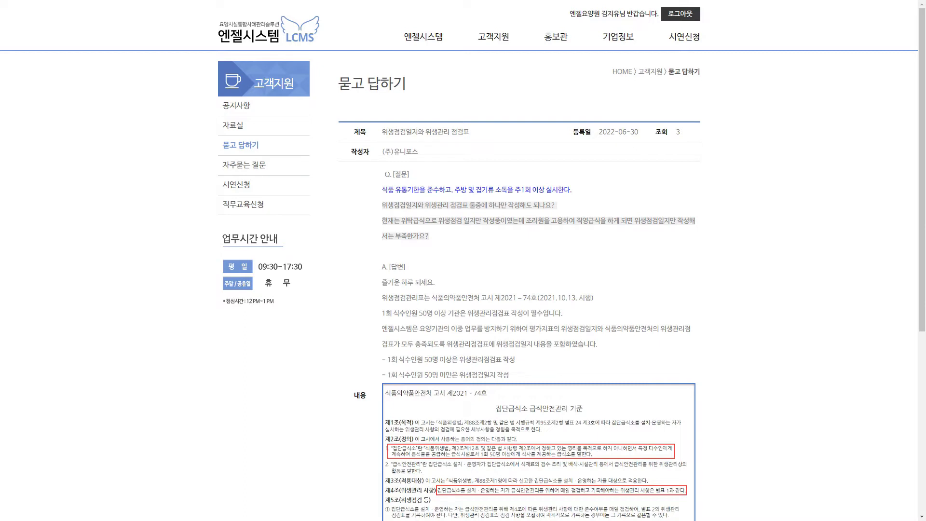
key(F11)
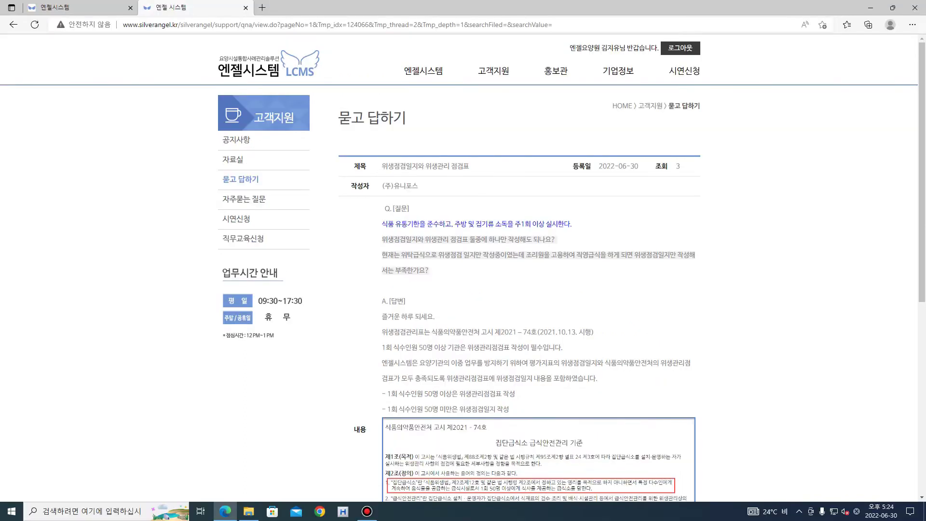
click(245, 8)
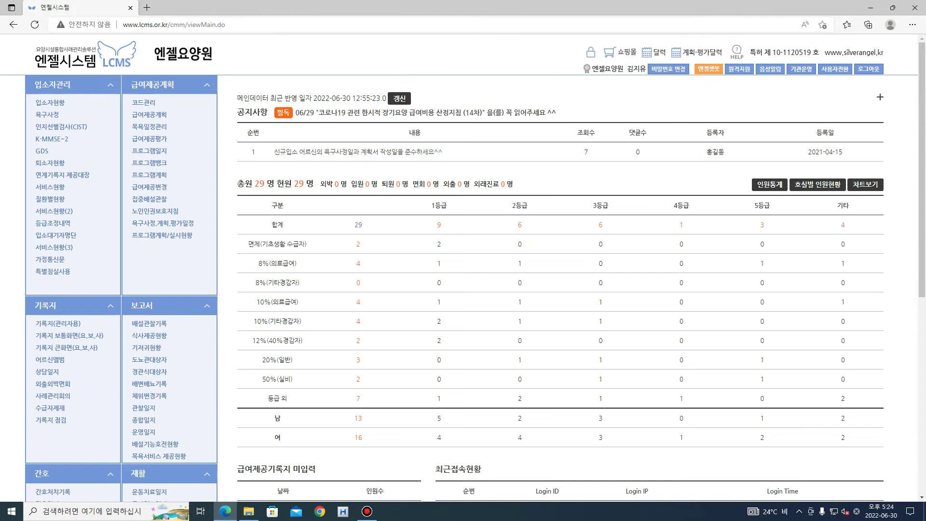
Mark the 총원 29 / 현원 29 statistics table rows, then show the resident charts via 차트보기
key(F11)
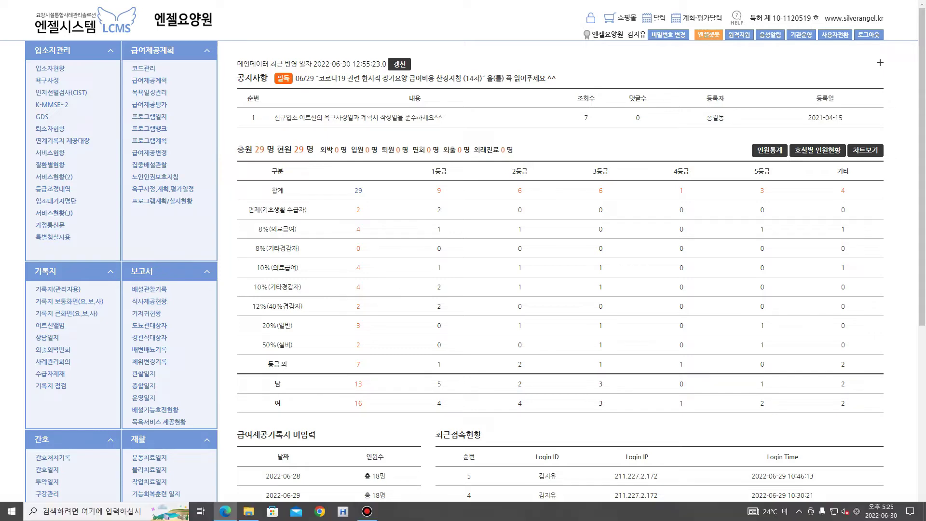
mouse_move(236, 153)
mouse_down()
mouse_move(222, 185)
mouse_move(222, 312)
mouse_move(245, 373)
mouse_up()
drag(237, 154, 305, 155)
drag(514, 144, 515, 154)
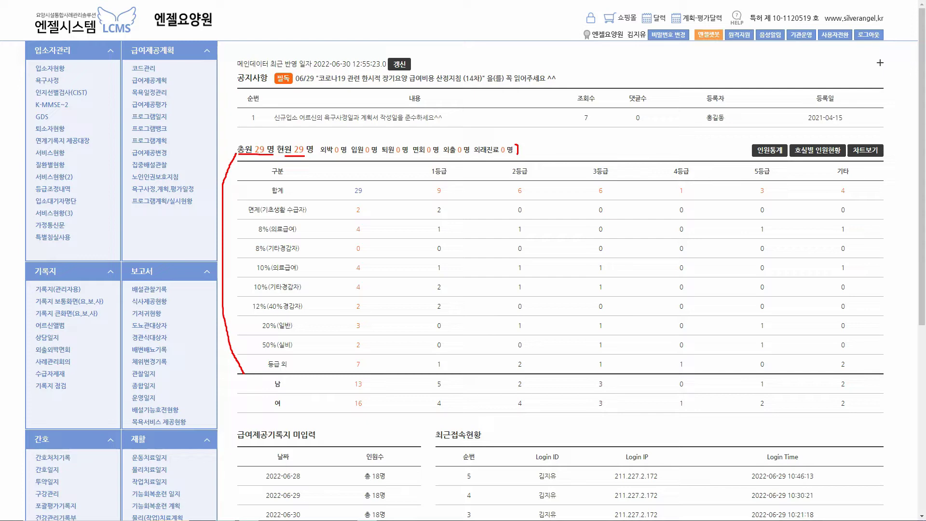
drag(420, 172, 429, 166)
drag(242, 208, 251, 205)
drag(249, 385, 255, 383)
drag(877, 141, 890, 127)
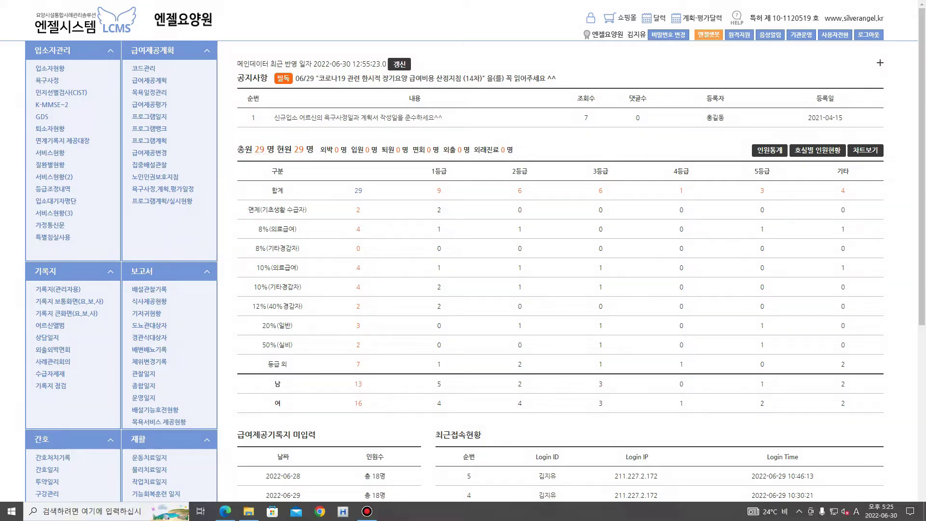
click(865, 150)
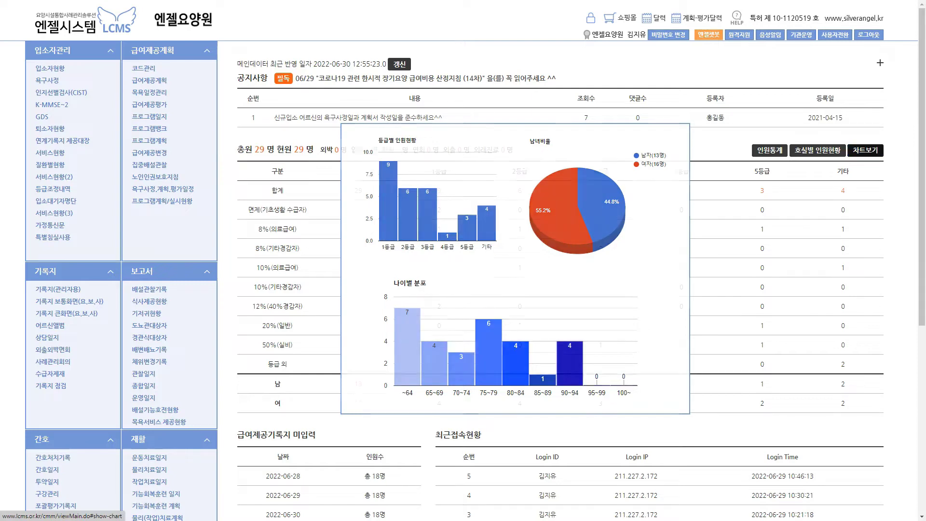
Review unentered care records (18 residents each, 06-28 to 06-30), then return to the top
scroll(559, 280, down, 5)
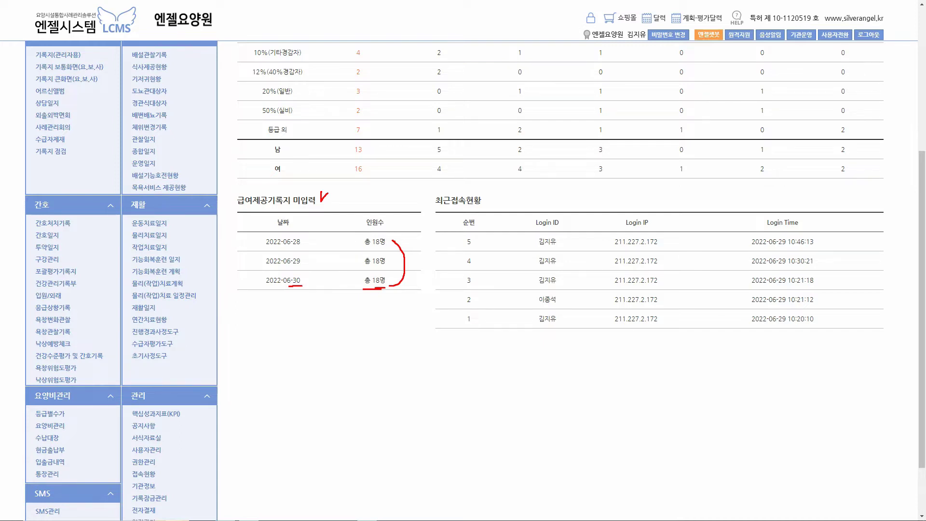
key(Escape)
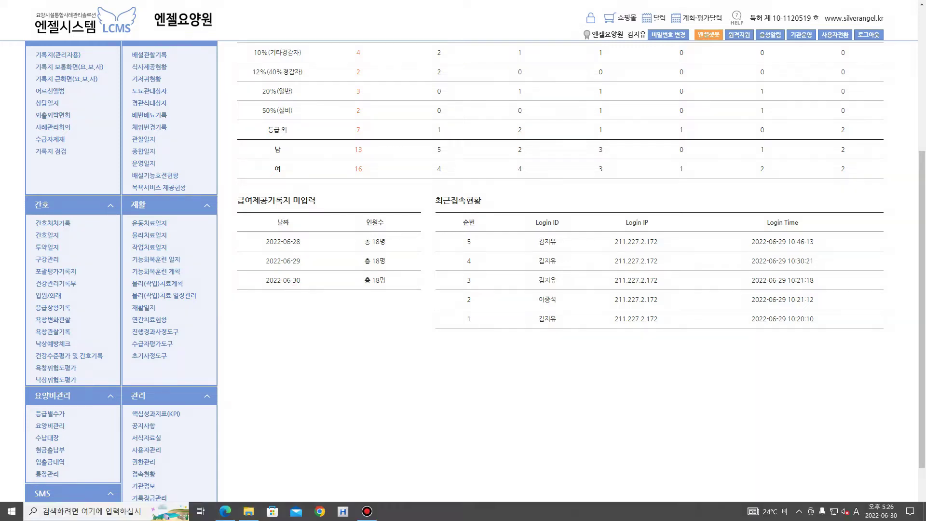
scroll(560, 279, up, 5)
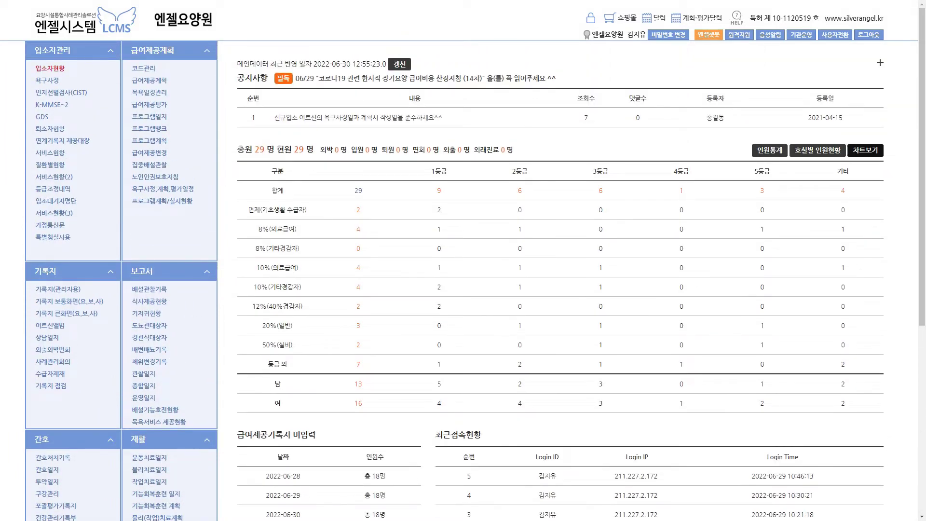
Open 입소자관리 > 입소자현황 listing residents' grades, co-payment rates and guardian details
click(50, 69)
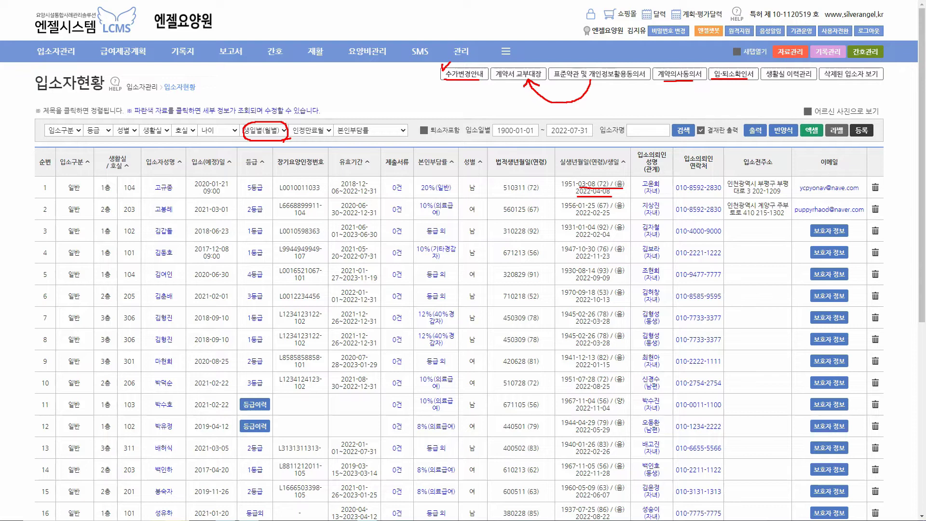
Toggle the resident list between photo cards and table view
drag(802, 116, 878, 118)
key(Escape)
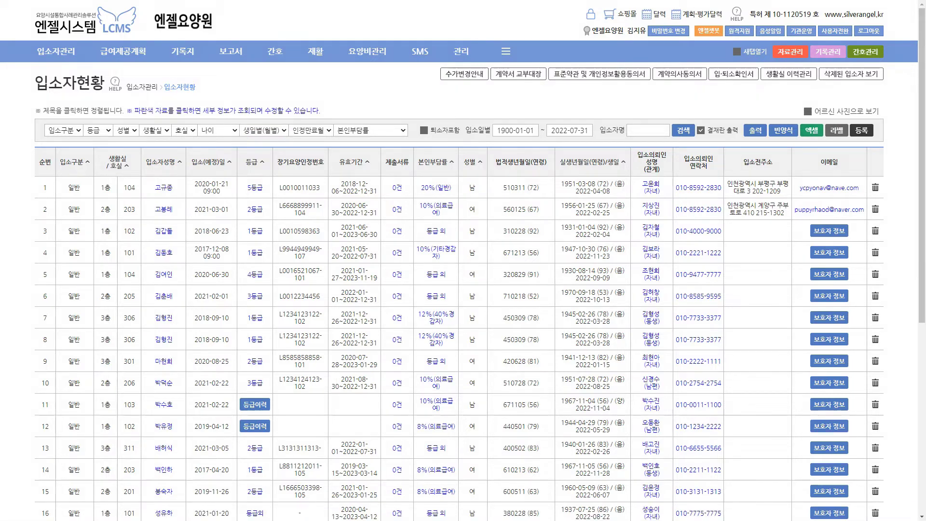
click(808, 111)
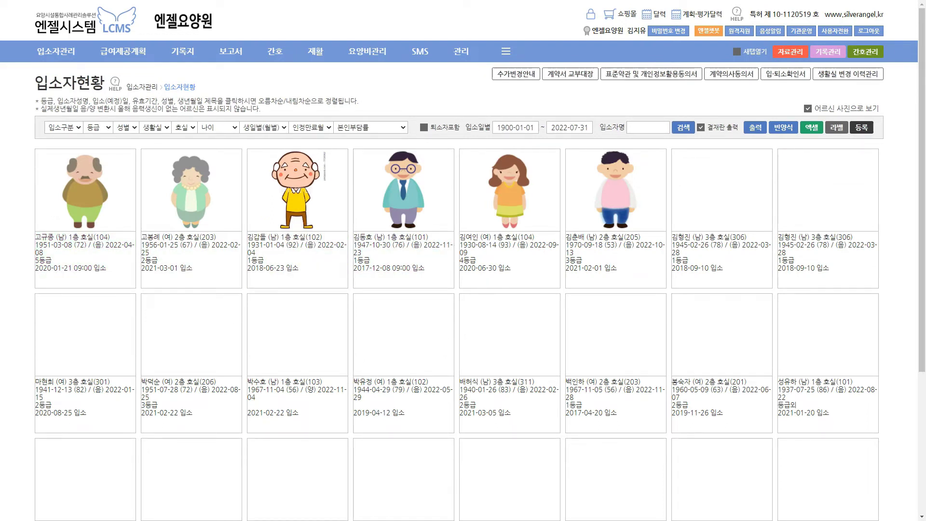
click(808, 109)
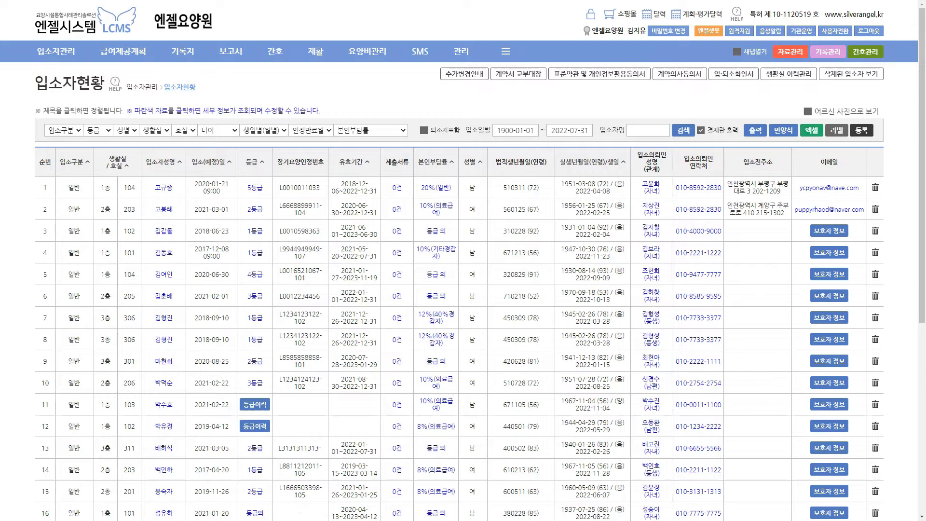
Return to photo cards and open the first resident's 개인별 자료관리 window
drag(49, 186, 31, 272)
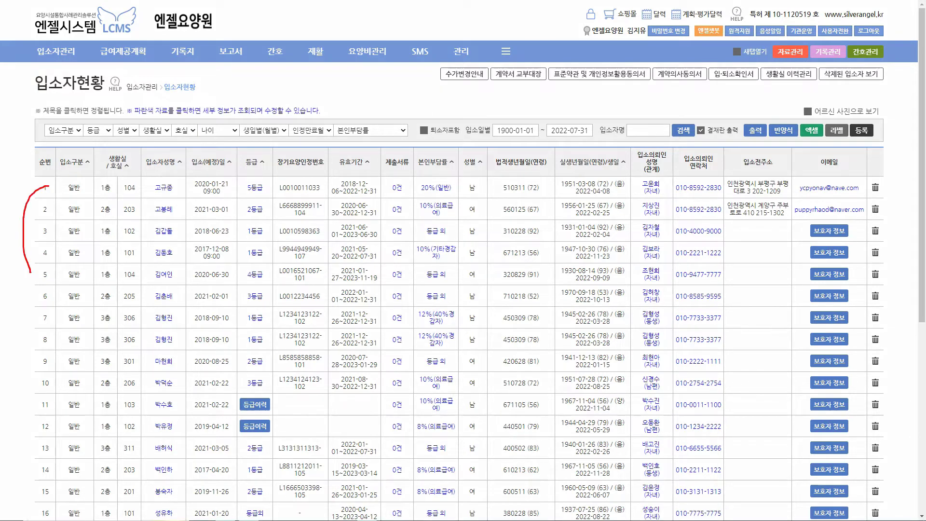
key(Escape)
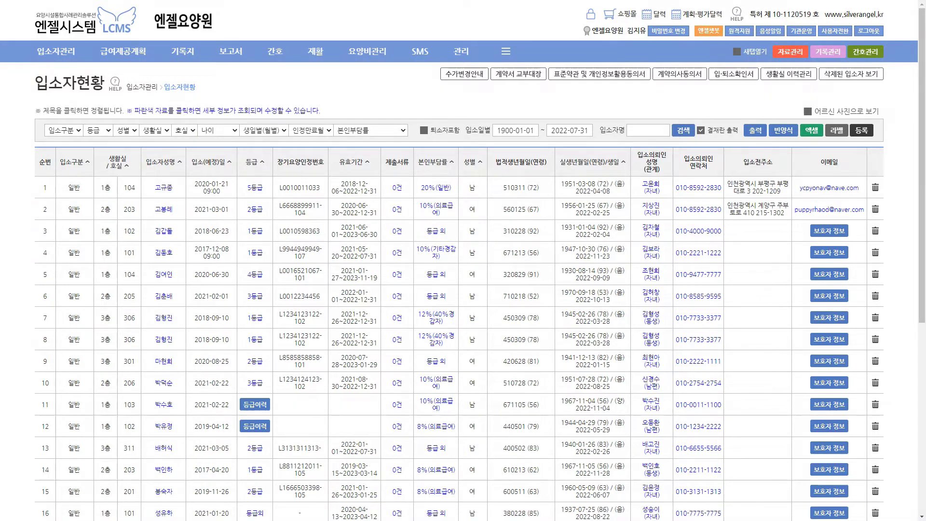
click(808, 111)
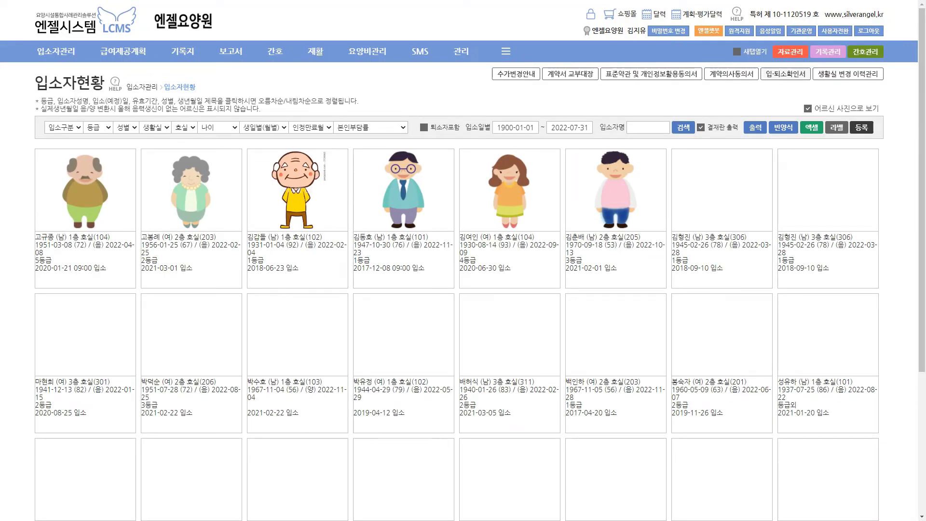
click(790, 52)
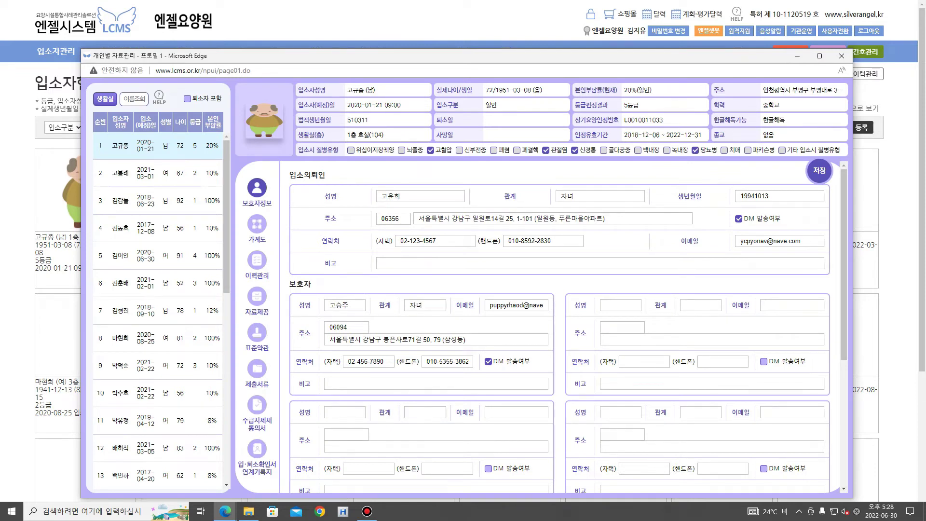
Load the fourth resident's records, including guardian details, then close the individual records window
click(120, 227)
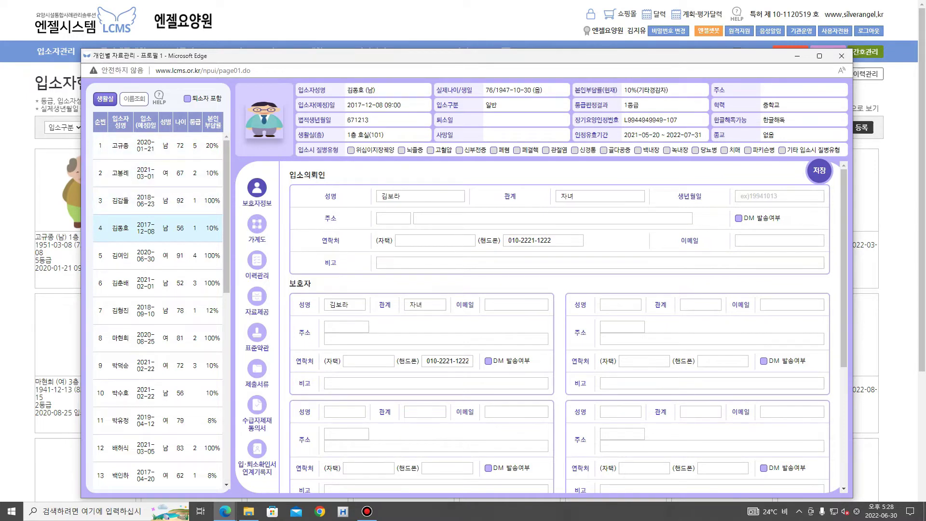
click(841, 56)
mouse_move(768, 59)
mouse_down()
mouse_move(891, 63)
mouse_move(903, 46)
mouse_up()
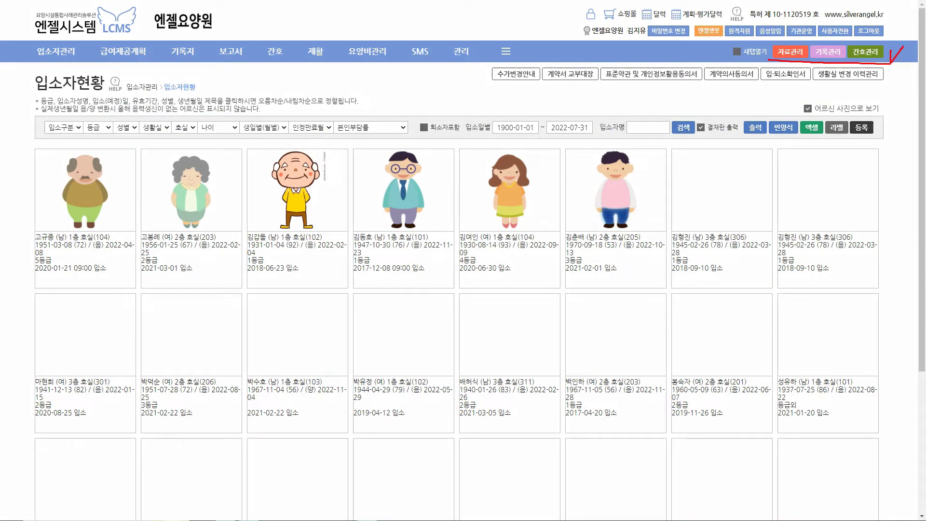
In the resident table, open the first resident's guardian in the 굽은나무 app and move it right
click(89, 217)
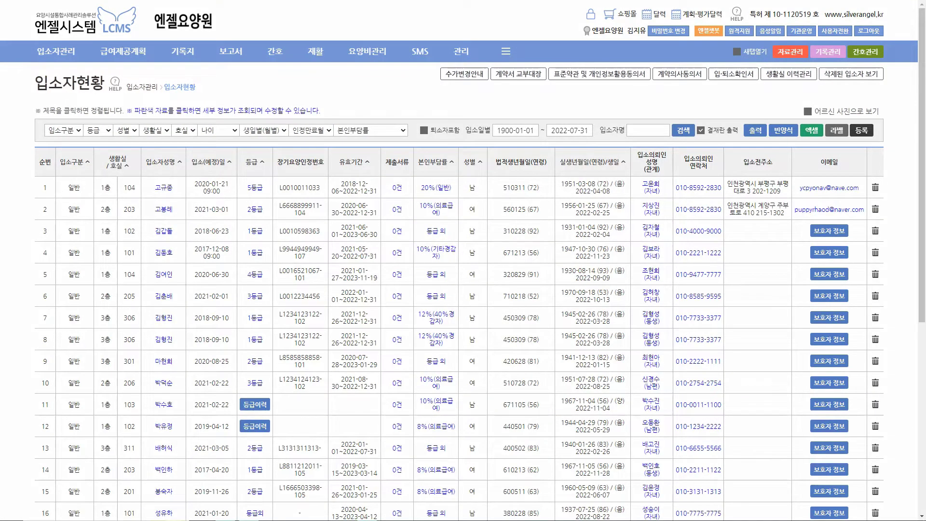
drag(269, 187, 280, 176)
mouse_move(453, 180)
mouse_down()
mouse_move(455, 189)
mouse_move(461, 179)
mouse_up()
drag(810, 70, 824, 62)
mouse_move(659, 197)
mouse_down()
mouse_move(640, 186)
mouse_move(652, 174)
mouse_move(663, 183)
mouse_up()
key(Escape)
click(651, 187)
drag(215, 56, 513, 44)
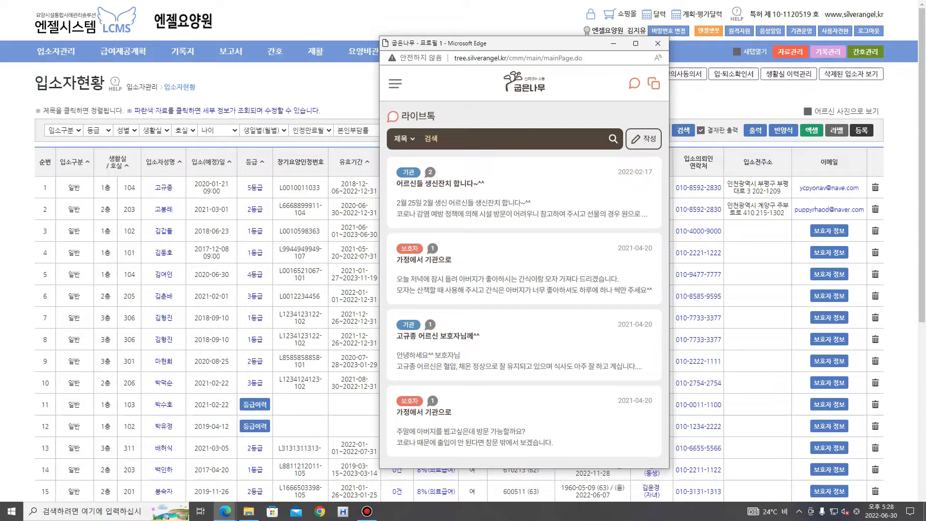
Show the 굽은나무 navigation menu with 앨범, 일정표, 식단표, 문서함 and 의료재활서비스
click(395, 84)
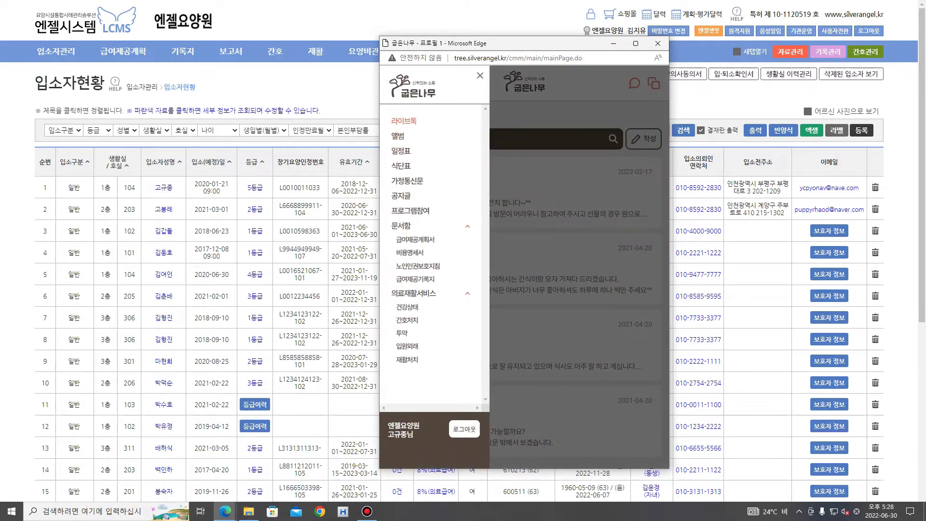
Close the side menu and start a blank 라이브톡 post dated 2022-06-30
click(479, 76)
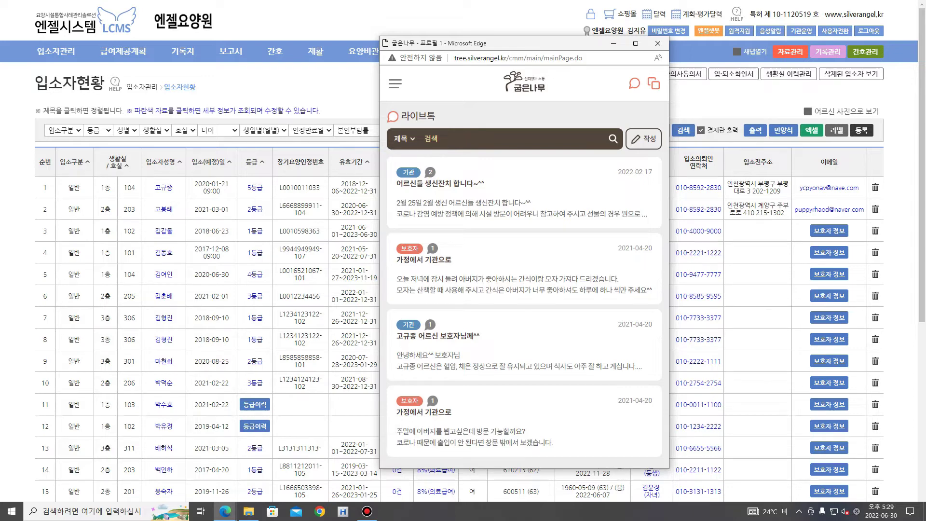
click(643, 138)
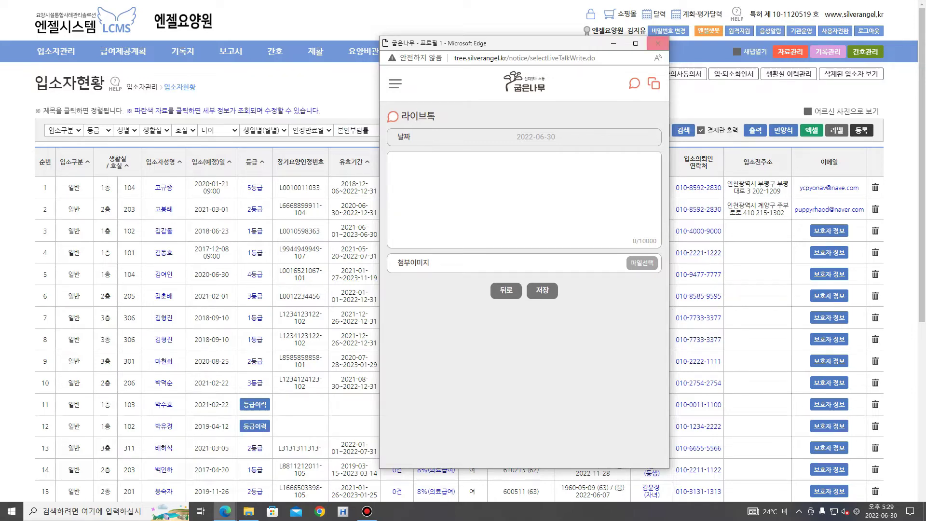
Reopen the side menu over the blank post to view 문서함 and 의료재활서비스 items
click(395, 84)
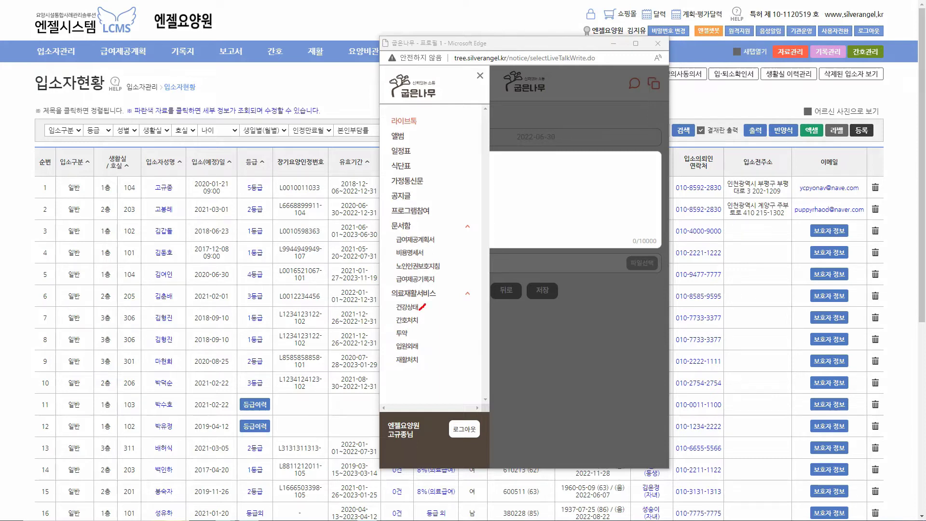
key(Escape)
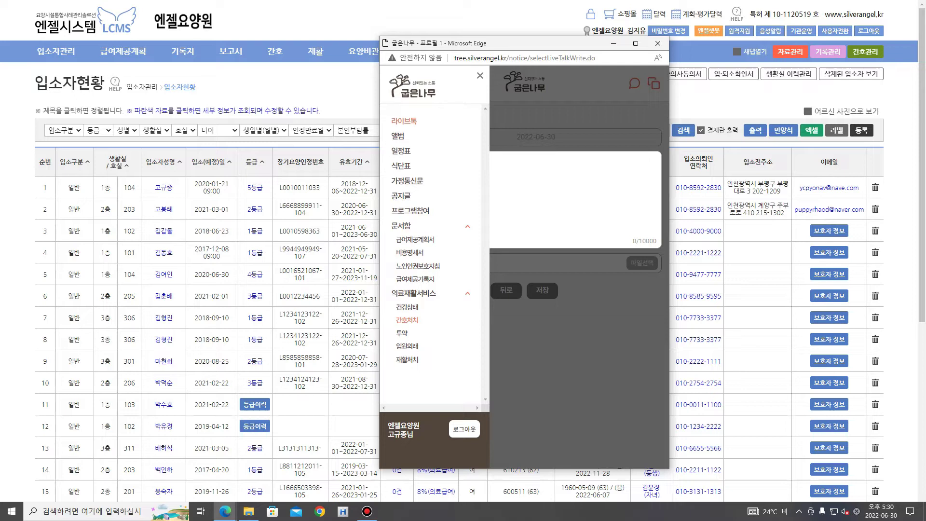
Open the 급여제공계획서 (5등급, 2022-04-02~2023-04-01), sign it, and close the guardian window
click(415, 239)
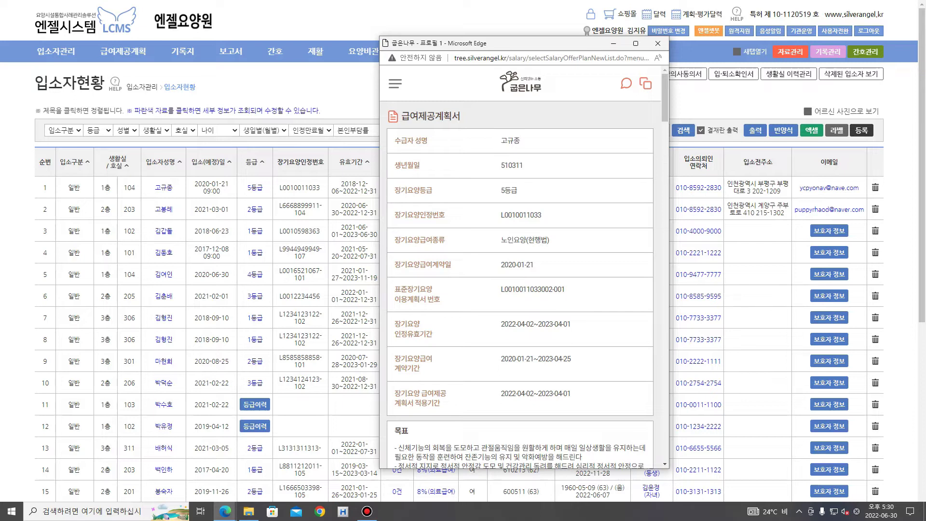
scroll(519, 266, down, 15)
scroll(519, 265, down, 8)
mouse_move(444, 346)
mouse_down()
mouse_move(447, 336)
mouse_move(477, 362)
mouse_up()
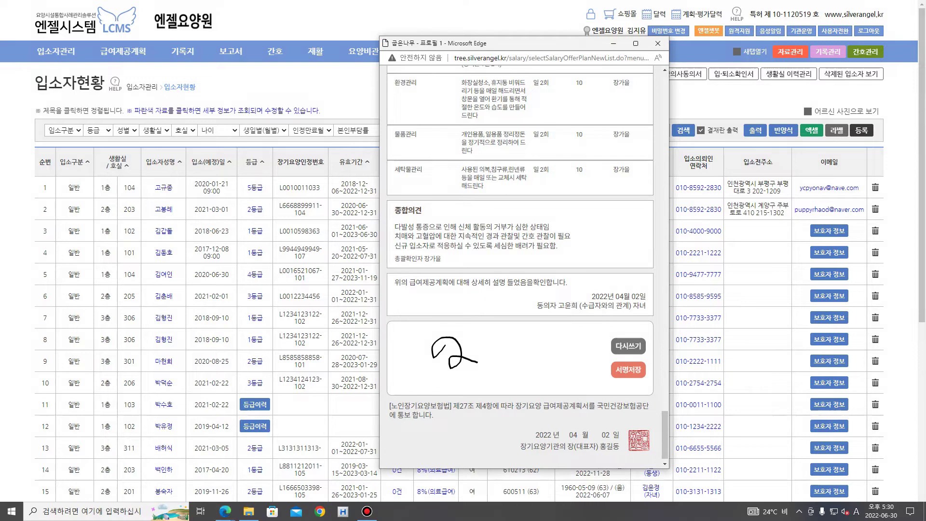
scroll(520, 263, up, 15)
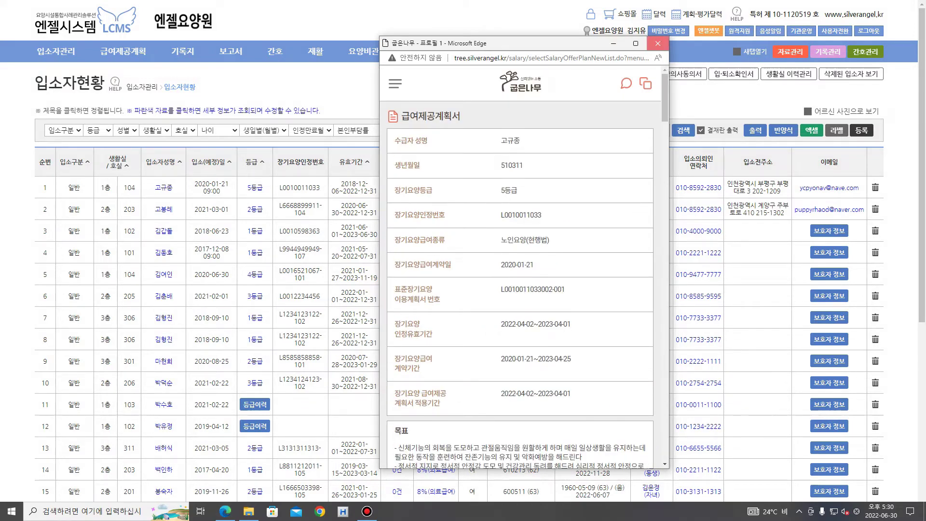
click(657, 43)
Open the first resident's 입소자 관리카드 and check its 등급 이력관리 grade history
click(164, 187)
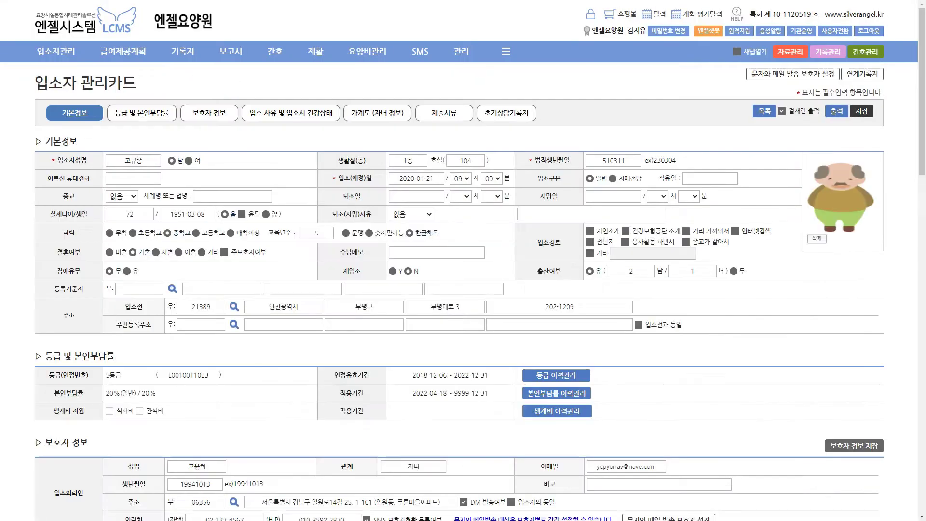
scroll(556, 313, down, 2)
click(556, 297)
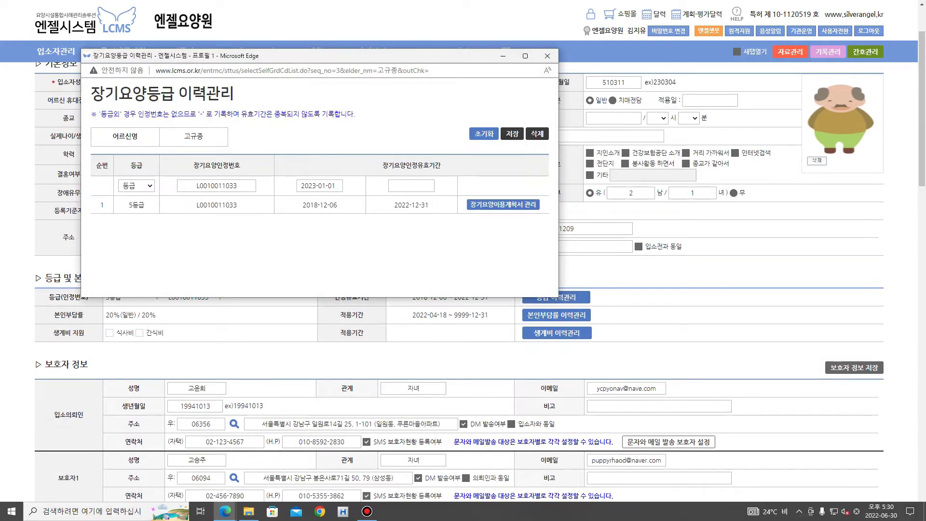
click(547, 55)
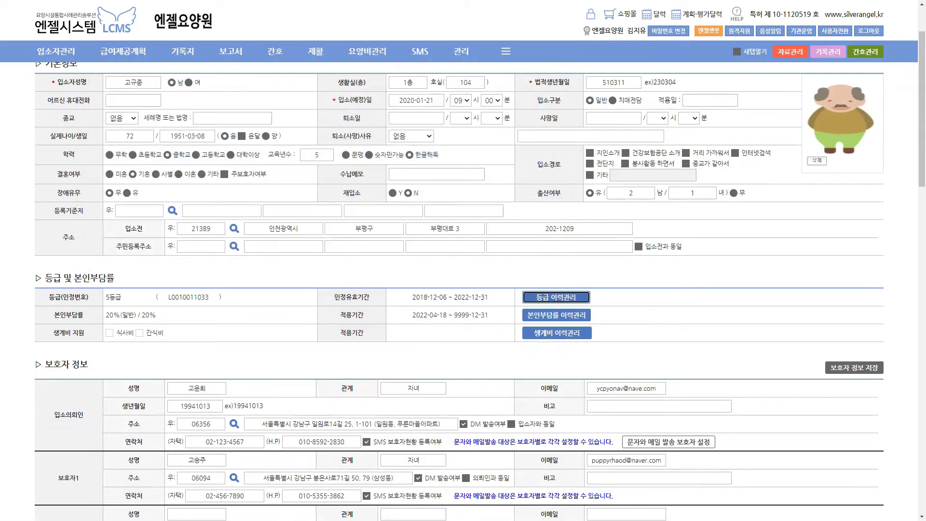
Review the 가계도 and 제출서류 sections, highlighting the first required document's name
scroll(463, 289, down, 15)
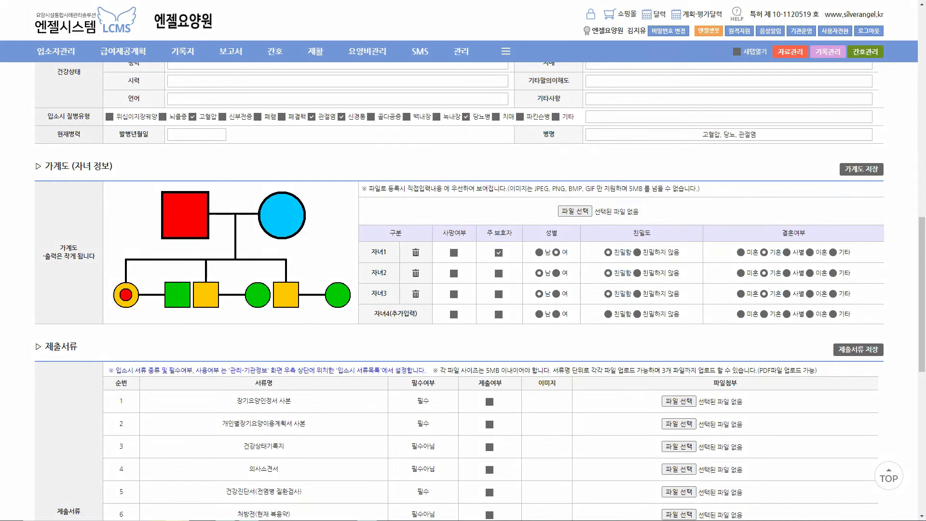
drag(107, 197, 119, 196)
drag(369, 246, 363, 301)
drag(315, 192, 331, 180)
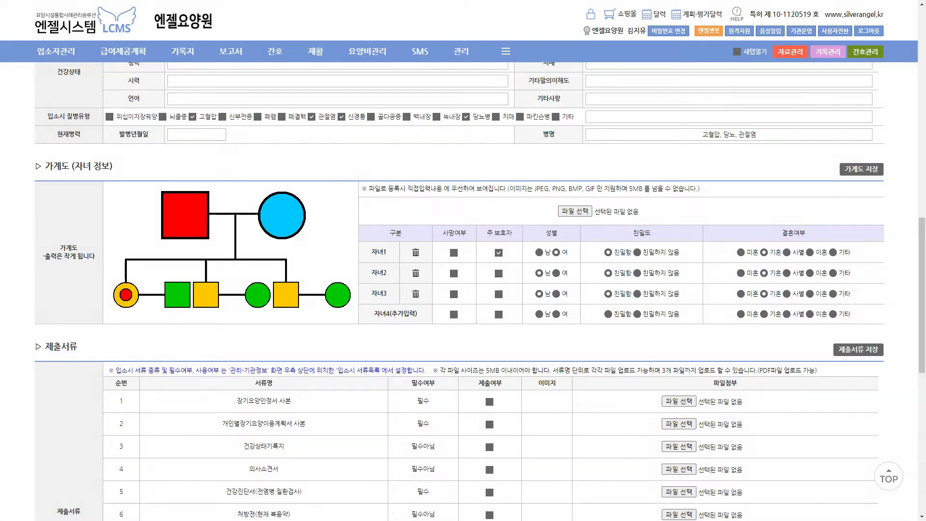
scroll(463, 289, down, 2)
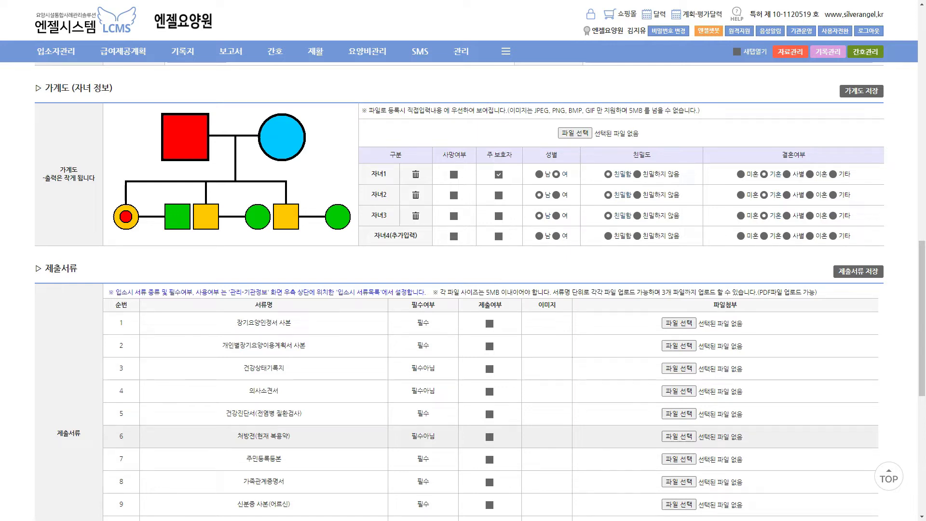
drag(237, 323, 308, 322)
click(309, 322)
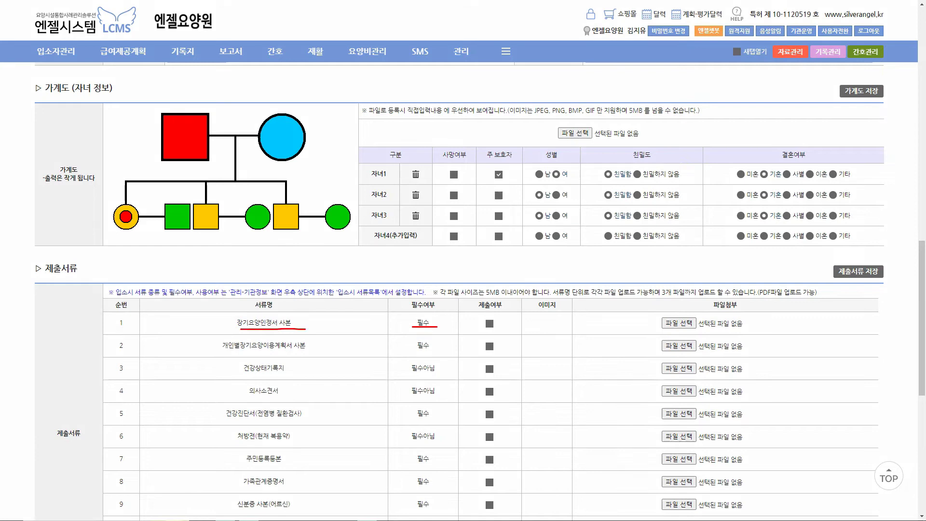
scroll(424, 324, up, 16)
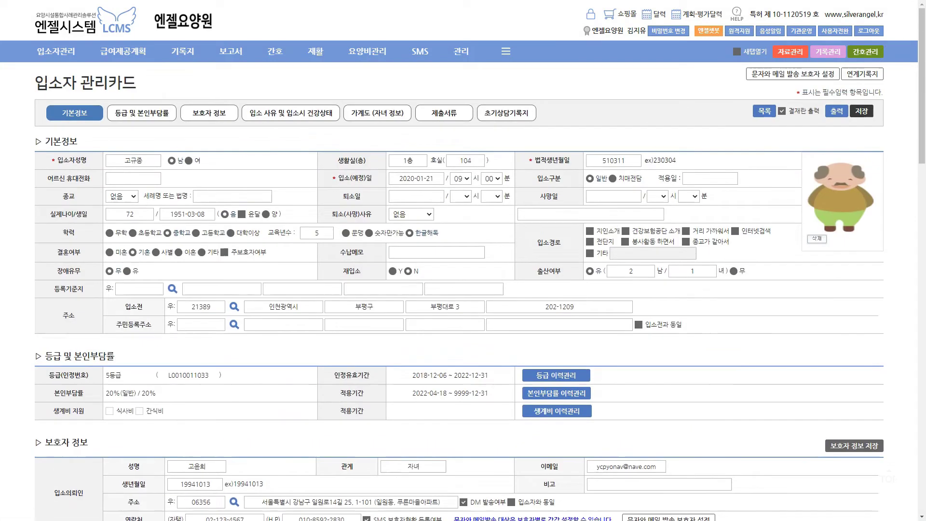
Choose 욕구사정 under 입소자관리 to list the 2022 건강상태 및 욕구평가 entries
mouse_move(56, 51)
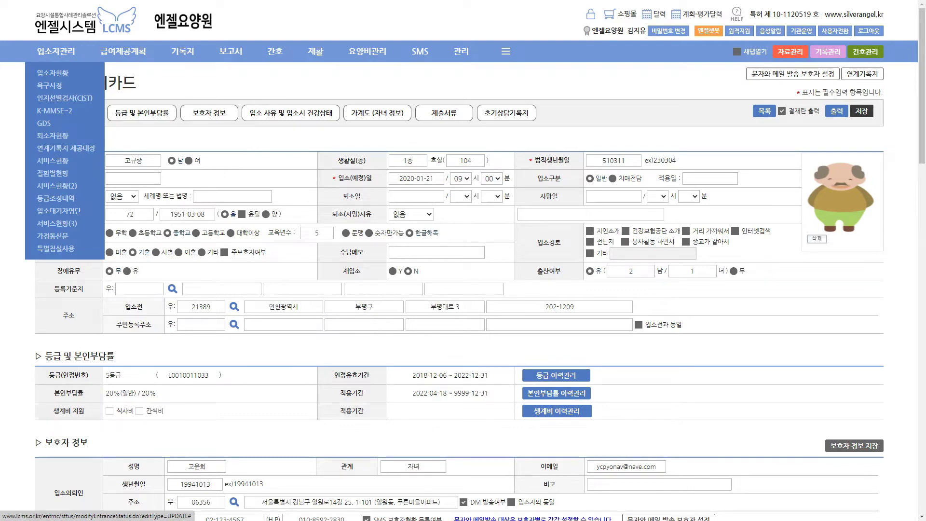
click(49, 86)
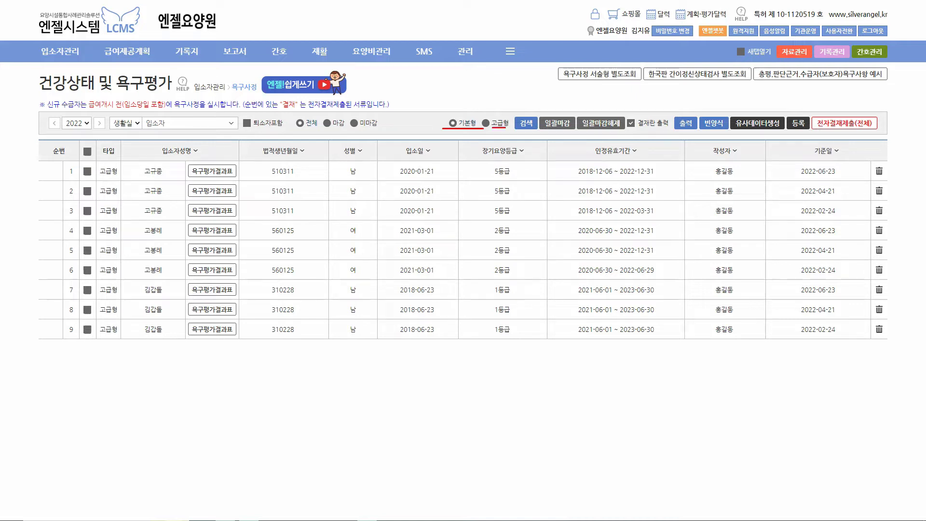
drag(506, 112, 509, 113)
drag(465, 120, 467, 112)
key(Escape)
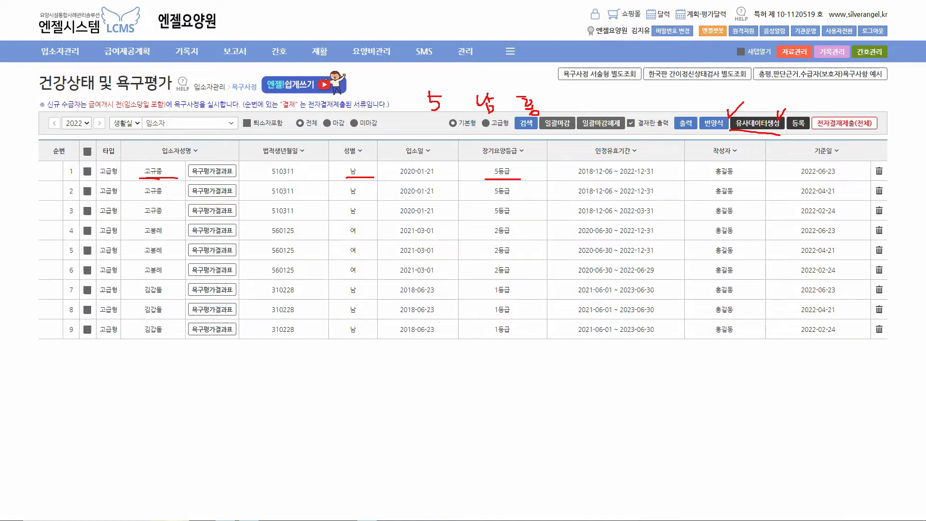
Filter the assessment list to a resident who has no assessments yet
click(188, 122)
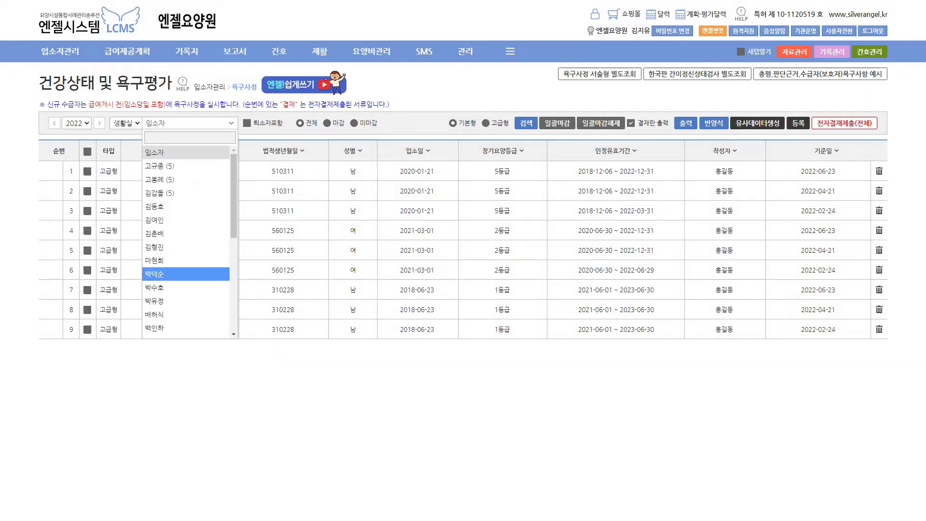
click(159, 273)
click(188, 123)
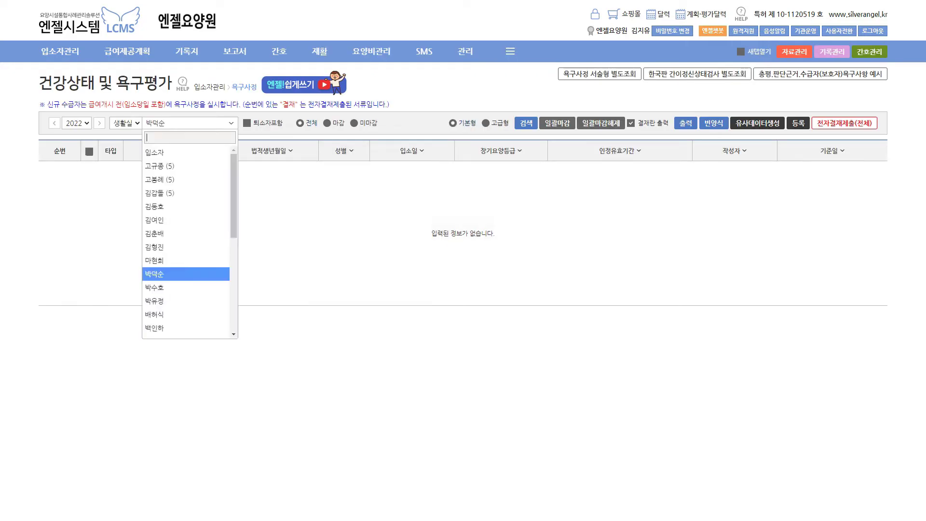
click(155, 206)
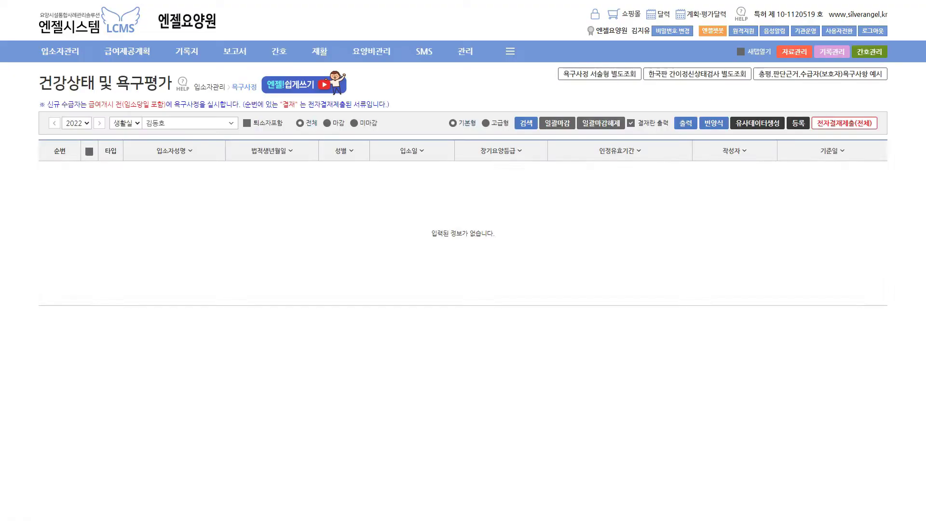
Create a 2022-06-30 assessment via 유사데이터생성 from the 2022-06-23 record, then open it
click(757, 123)
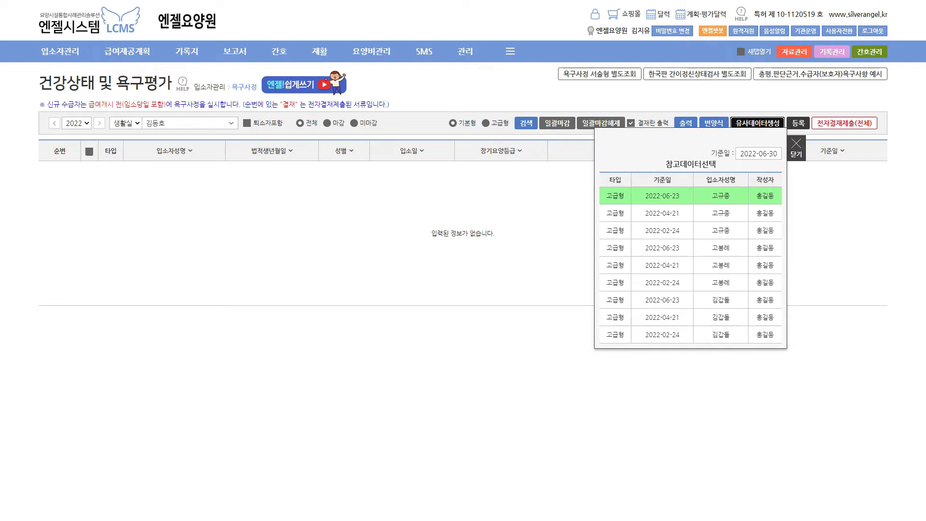
click(662, 195)
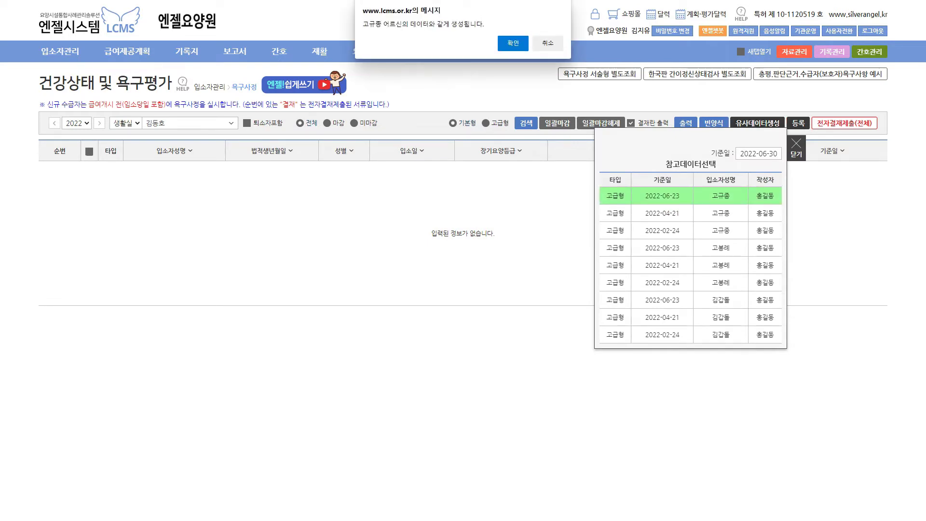
key(Return)
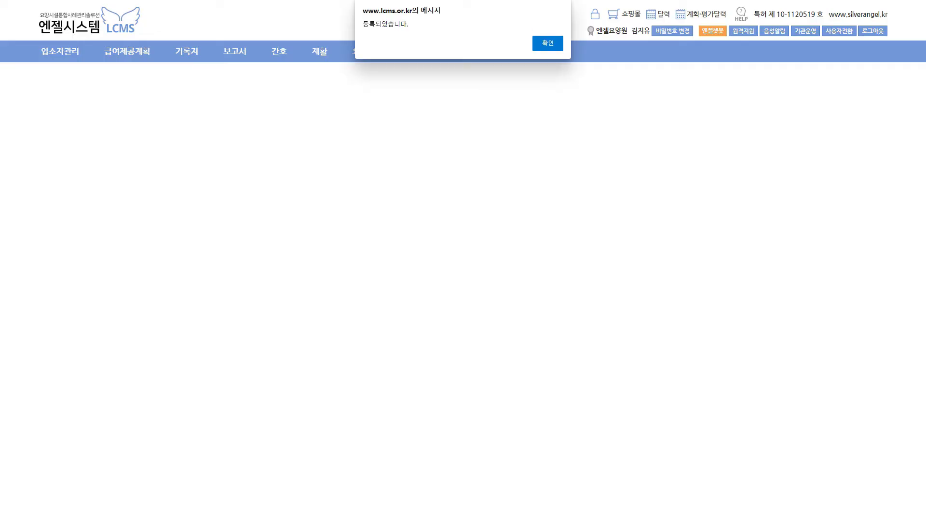
key(Return)
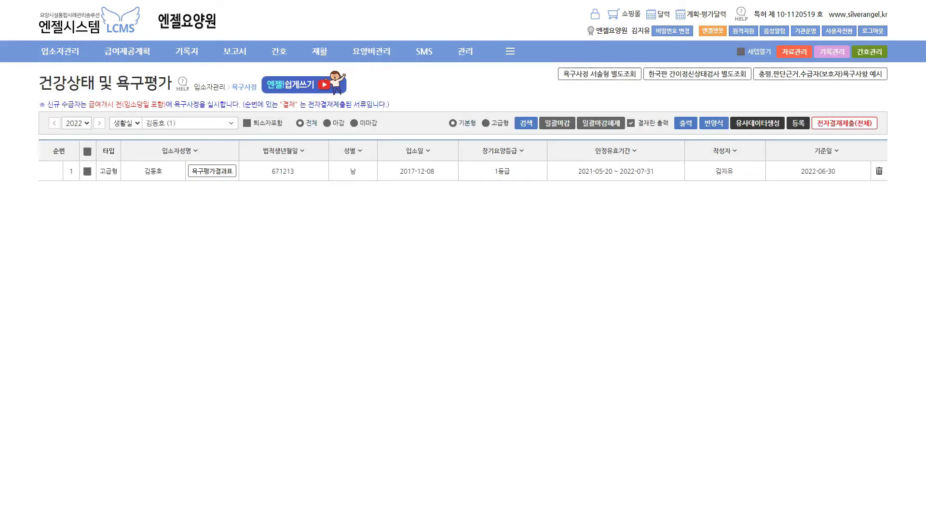
click(154, 171)
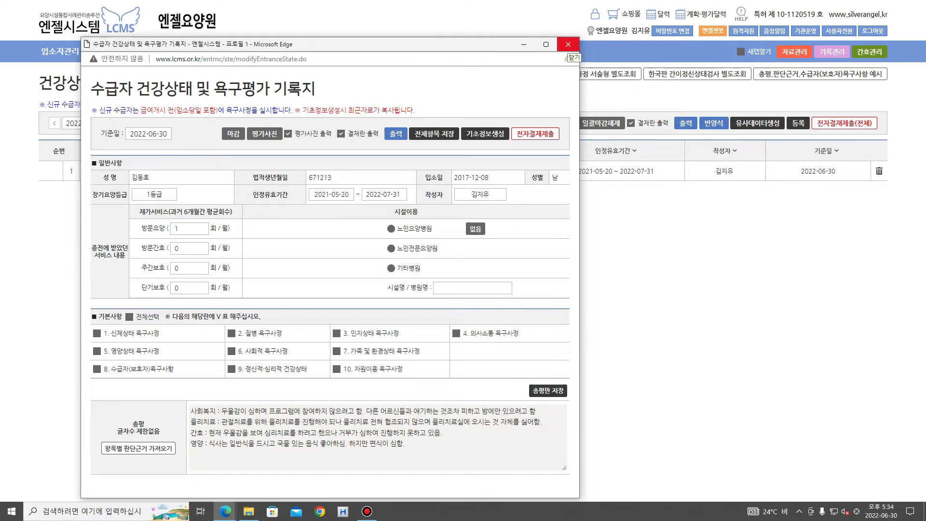
Close the new assessment form, reopen it from the resident's name, and close it again
click(567, 44)
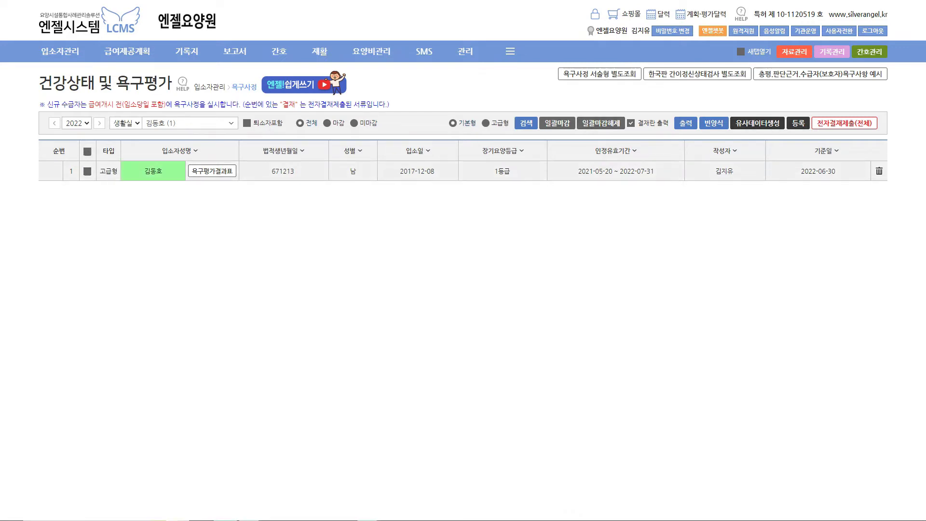
click(153, 171)
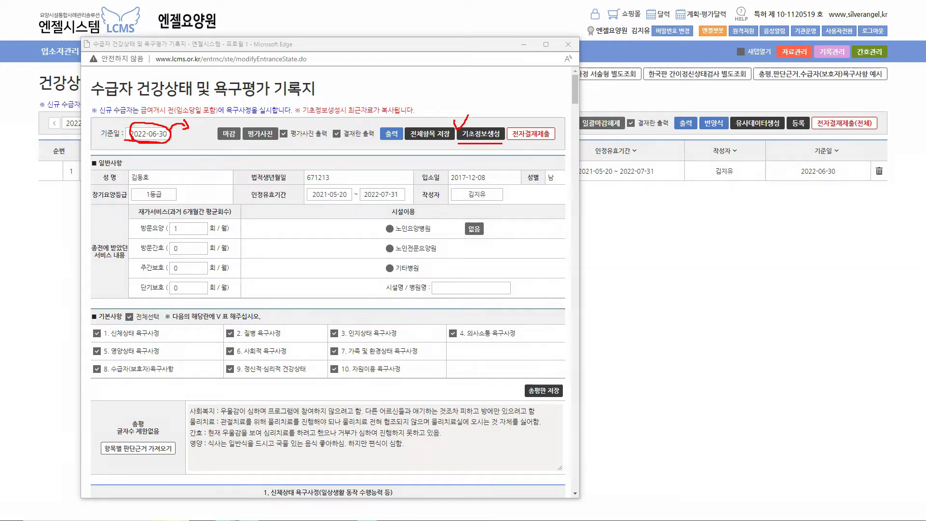
click(568, 44)
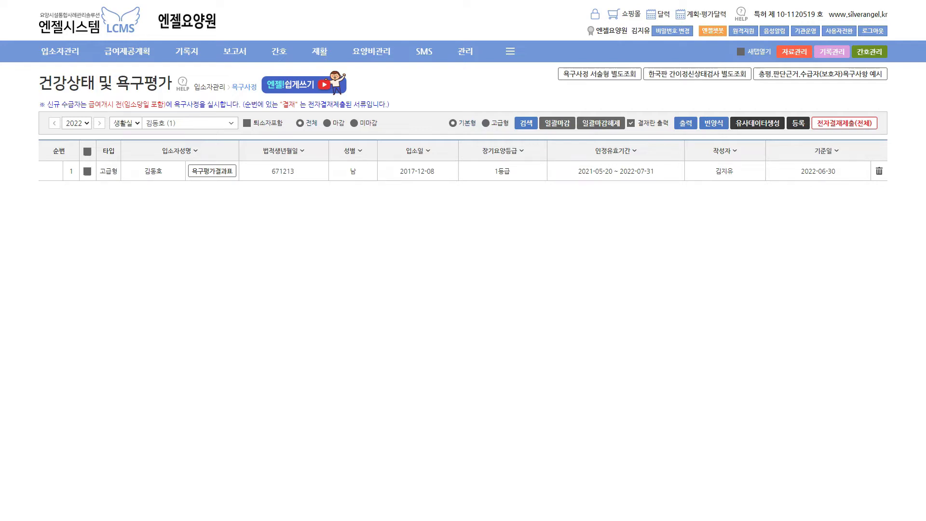
mouse_move(888, 84)
mouse_down()
mouse_move(869, 68)
mouse_move(892, 75)
mouse_move(876, 90)
mouse_up()
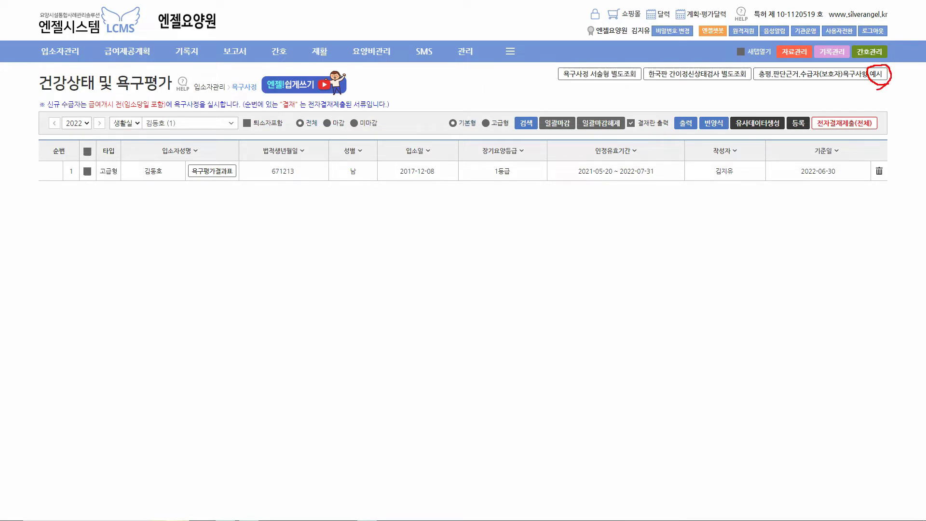
key(Escape)
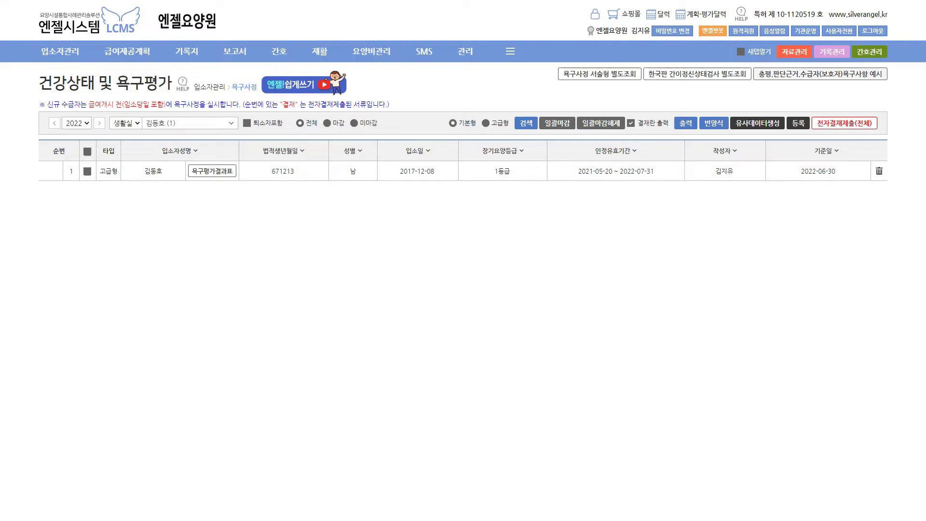
mouse_move(59, 51)
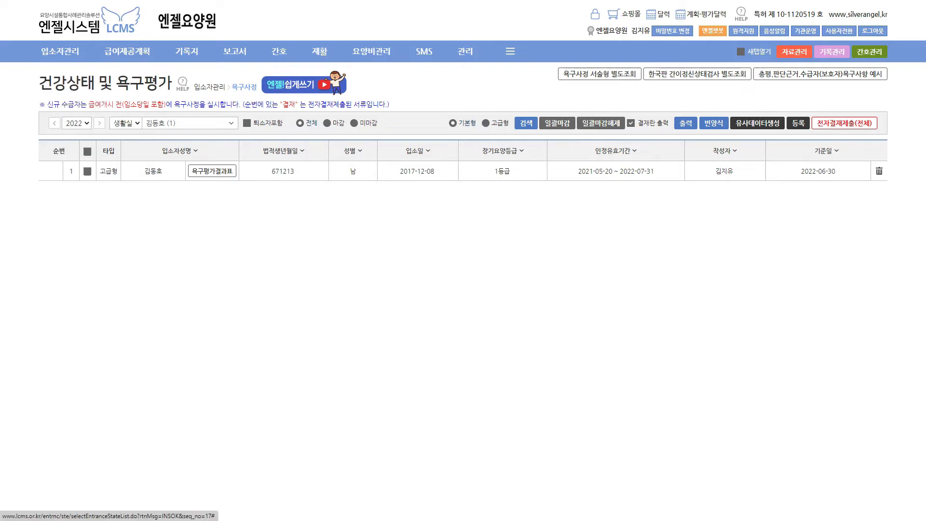
mouse_move(278, 52)
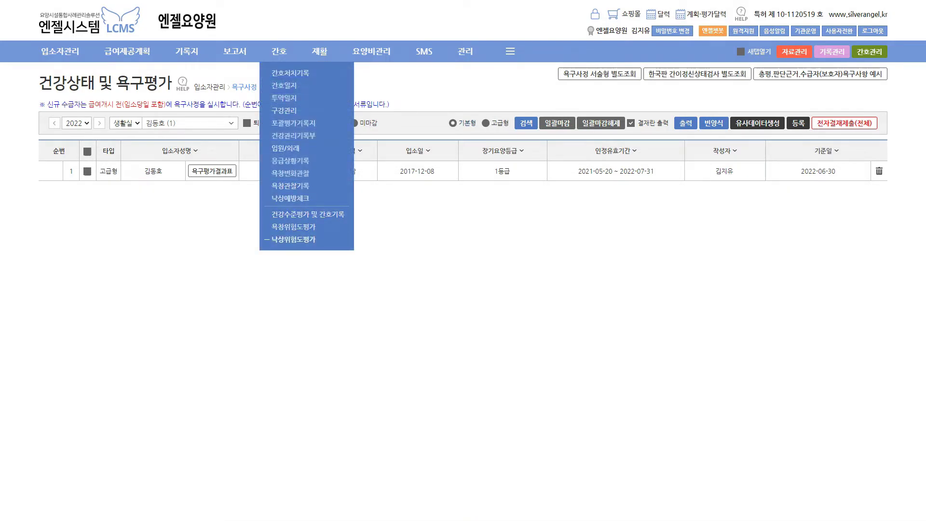
View the 욕창위험도평가 Braden list, then open the 낙상위험도평가 list of five 2022-06-23 assessments
mouse_move(320, 52)
click(293, 227)
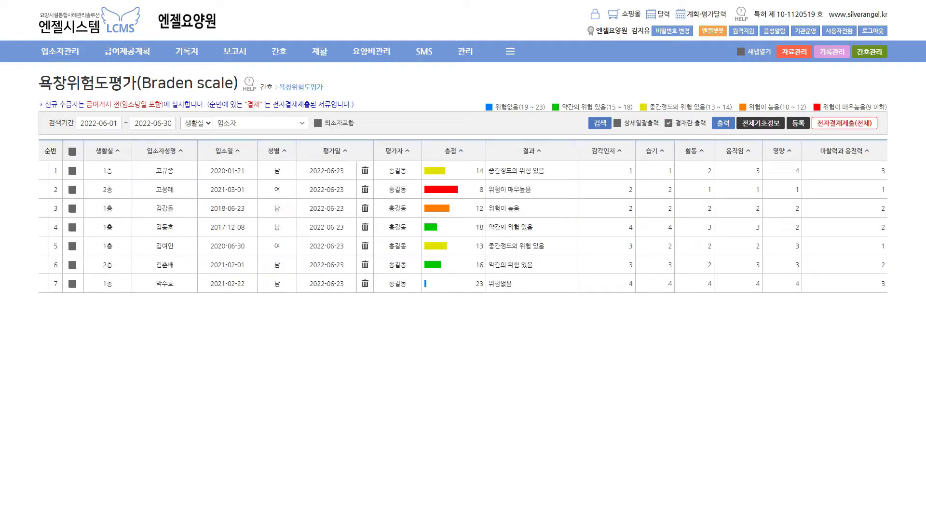
mouse_move(278, 52)
click(289, 239)
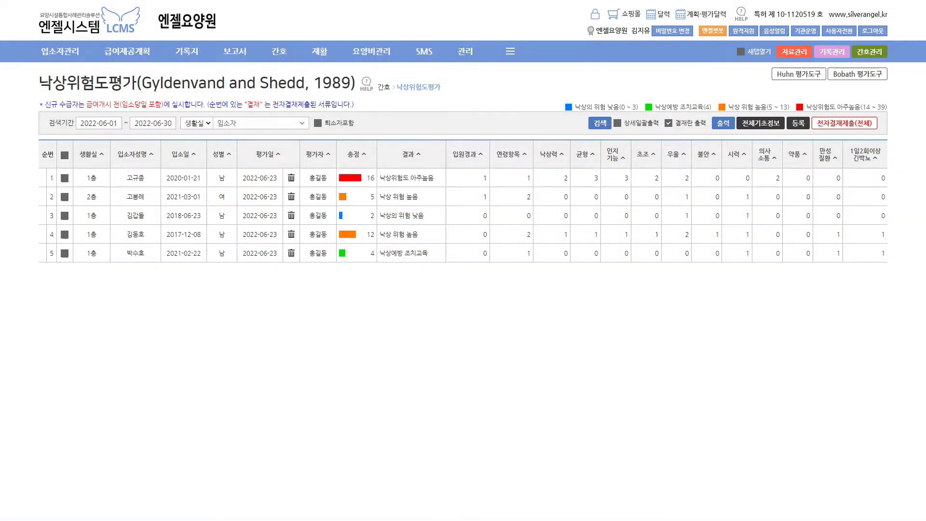
Return from the fall-risk list to the 욕창위험도평가 Braden scale list
mouse_move(279, 51)
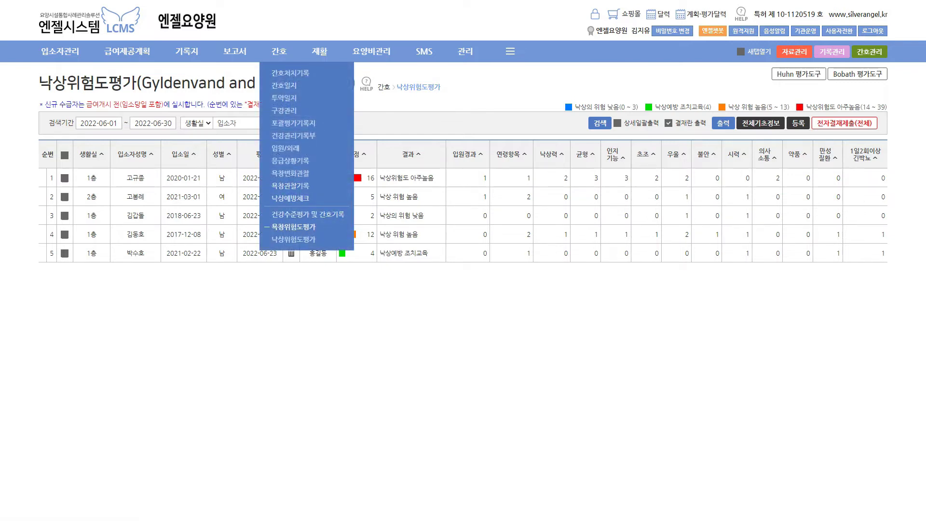
click(294, 226)
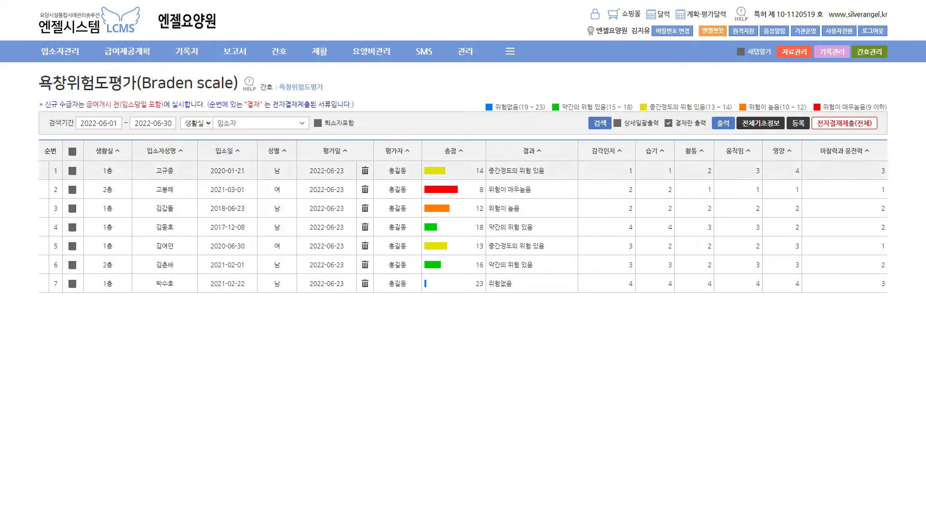
Rescore the second resident's Braden items to 3, 3, 3, 3, 2, 3 for a total of 17
click(164, 189)
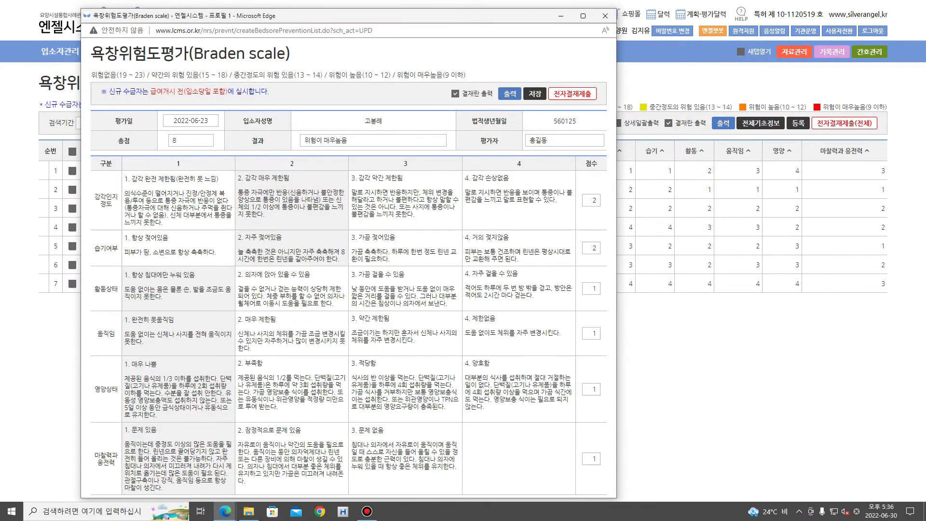
click(405, 201)
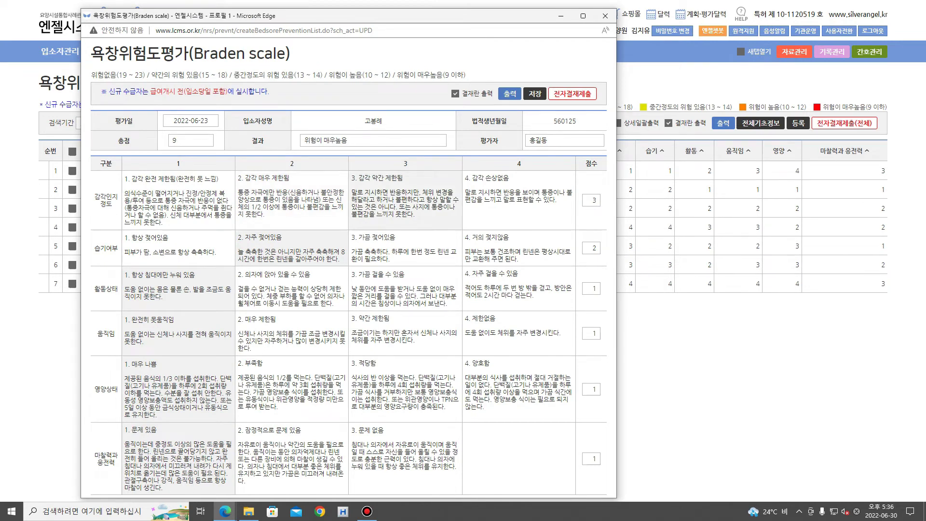
click(405, 247)
click(405, 289)
click(405, 333)
click(291, 389)
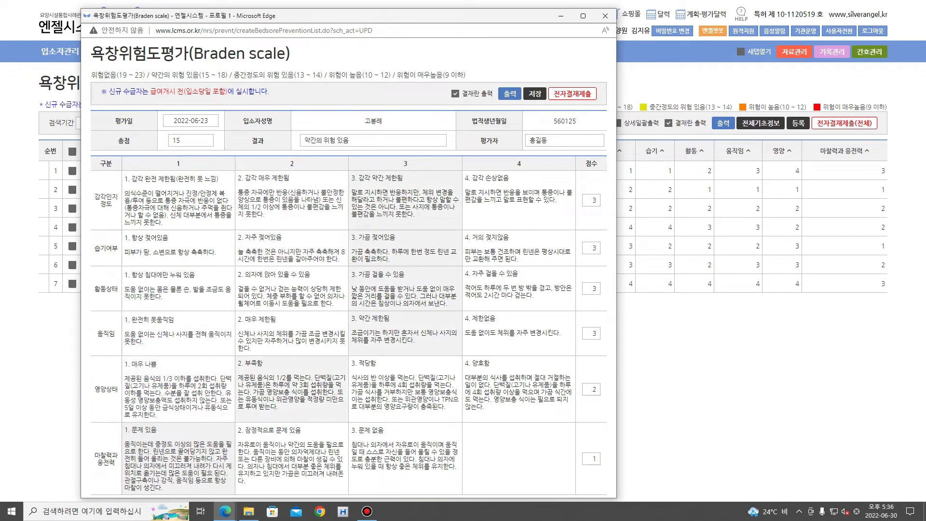
click(405, 458)
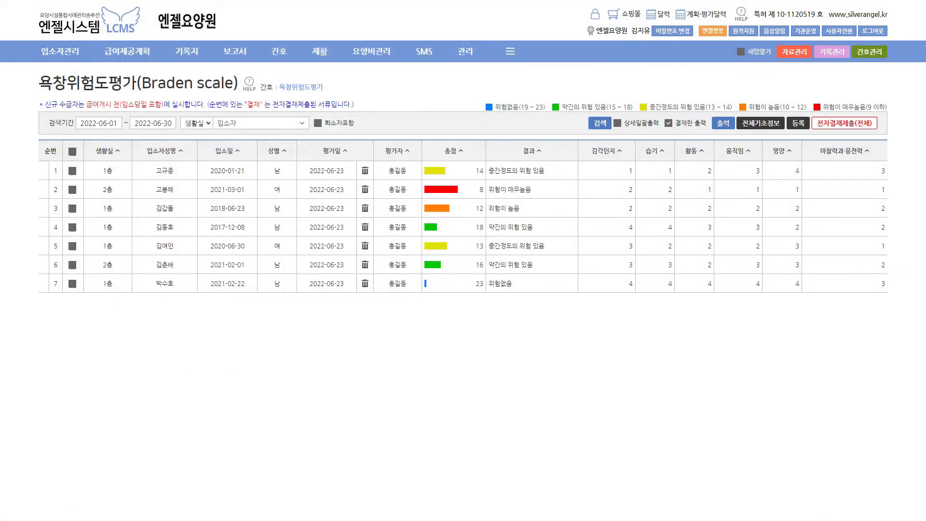
mouse_move(279, 52)
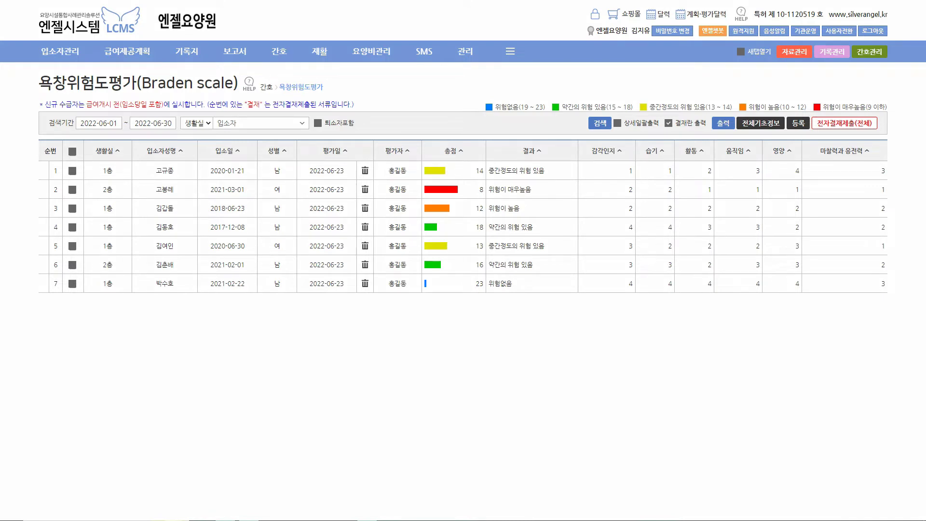
Mark the score 18 with a pen note, tick and underline, then clear the notes
mouse_move(396, 88)
mouse_down()
mouse_move(396, 103)
mouse_move(406, 87)
mouse_move(404, 94)
mouse_up()
drag(782, 111, 787, 107)
drag(747, 130, 788, 132)
key(Escape)
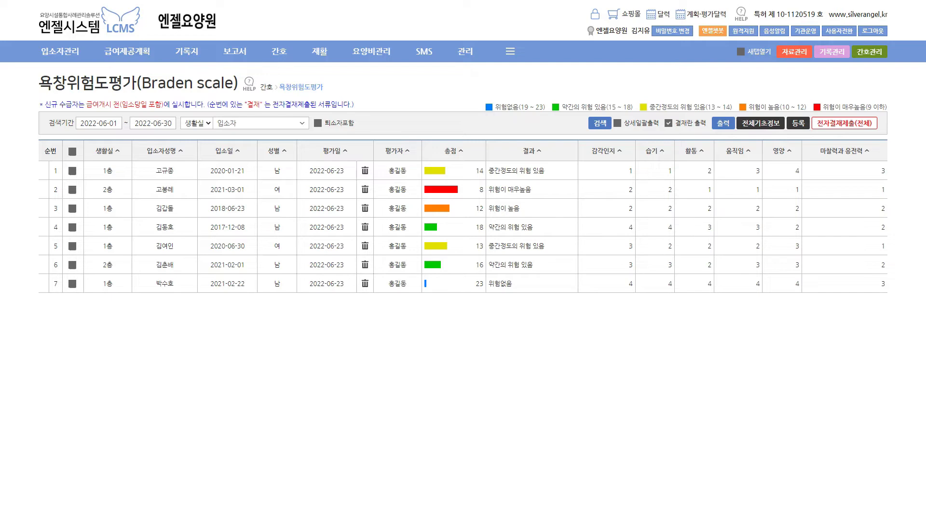
Narrow the list to one resident, then reset the resident filter to all 입소자
click(164, 189)
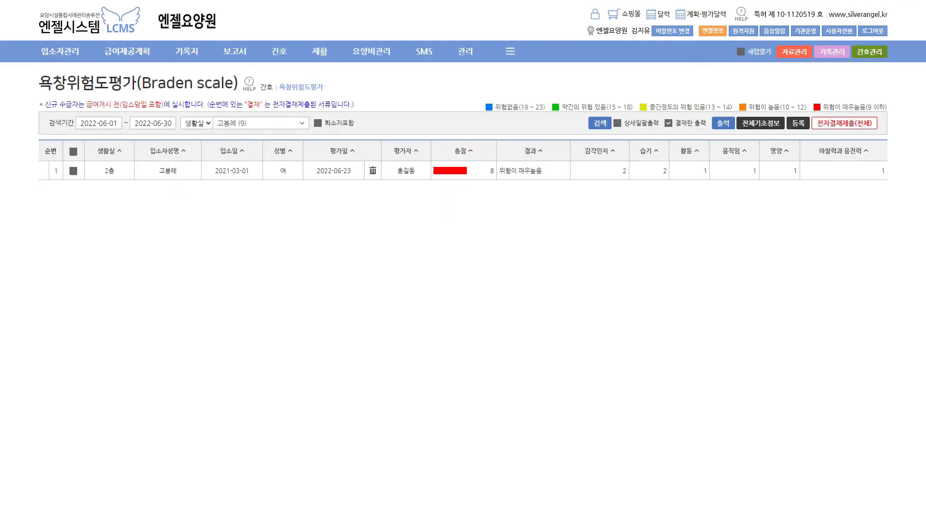
key(alt+Down)
key(Up)
key(Up)
key(Return)
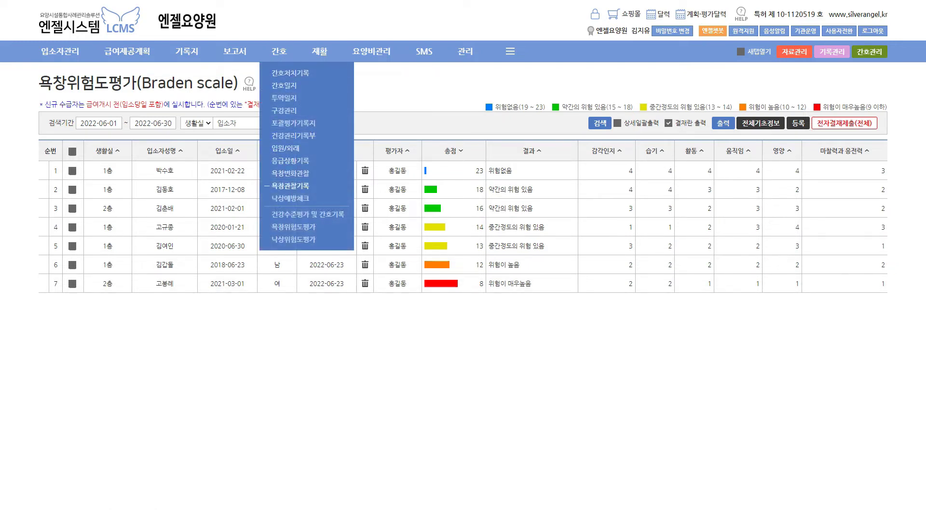
Open the 욕창관찰기록 page and mark the scores 8 and 12 with pen notes
click(290, 186)
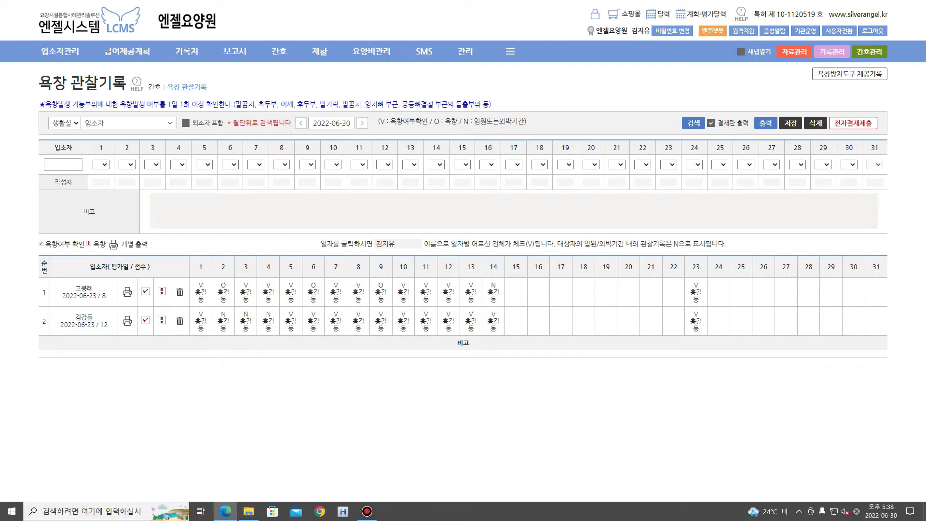
mouse_move(111, 302)
mouse_down()
mouse_move(98, 292)
mouse_move(107, 300)
mouse_move(98, 322)
mouse_move(112, 318)
mouse_up()
drag(808, 67, 890, 81)
Check the 욕창방지도구 제공기록 page, circling score 14, then return to 욕창관찰기록
click(849, 74)
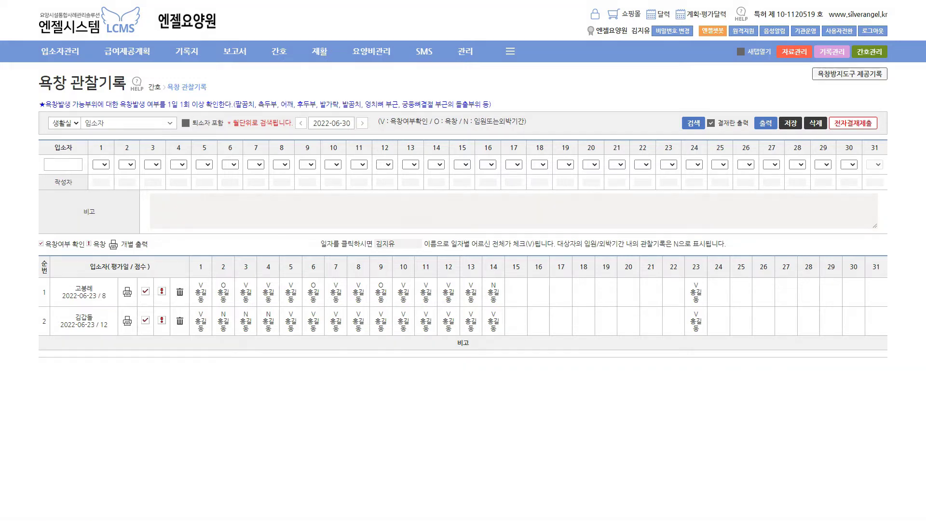
mouse_move(116, 386)
mouse_down()
mouse_move(103, 371)
mouse_move(117, 383)
mouse_up()
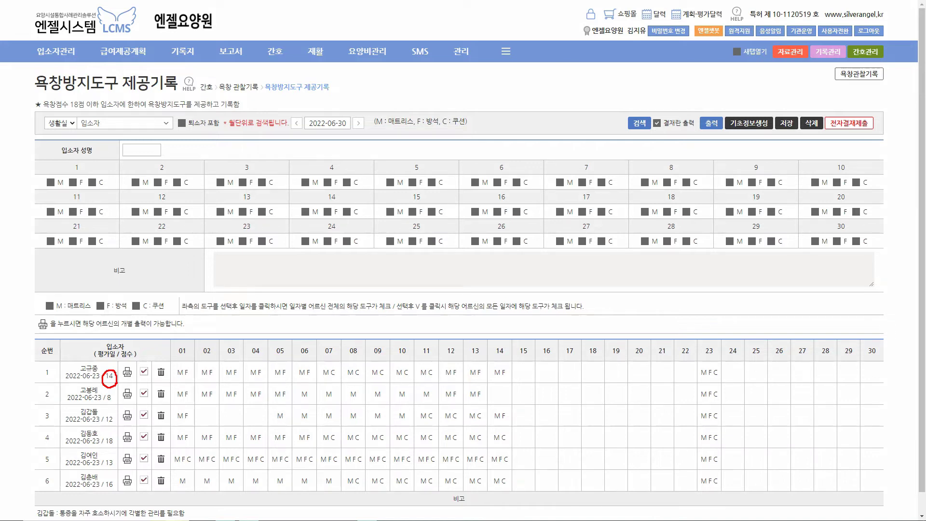
key(Escape)
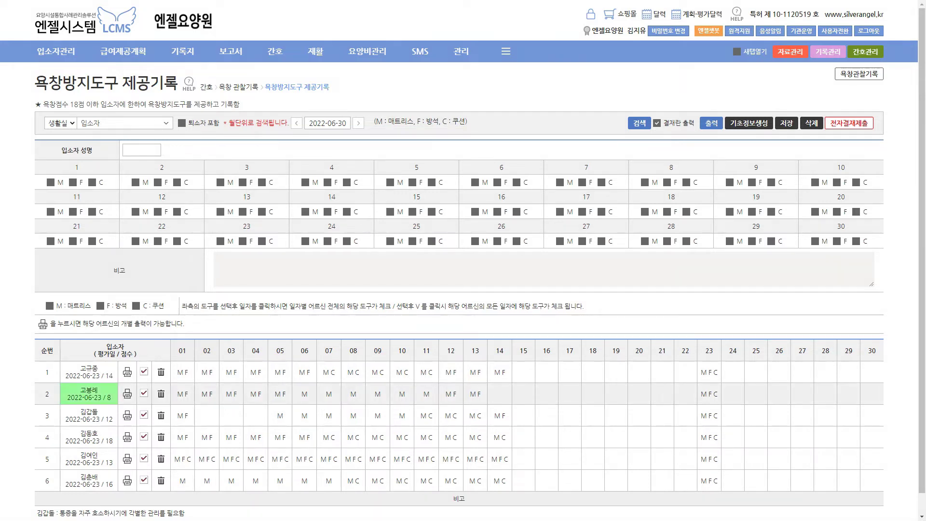
click(860, 74)
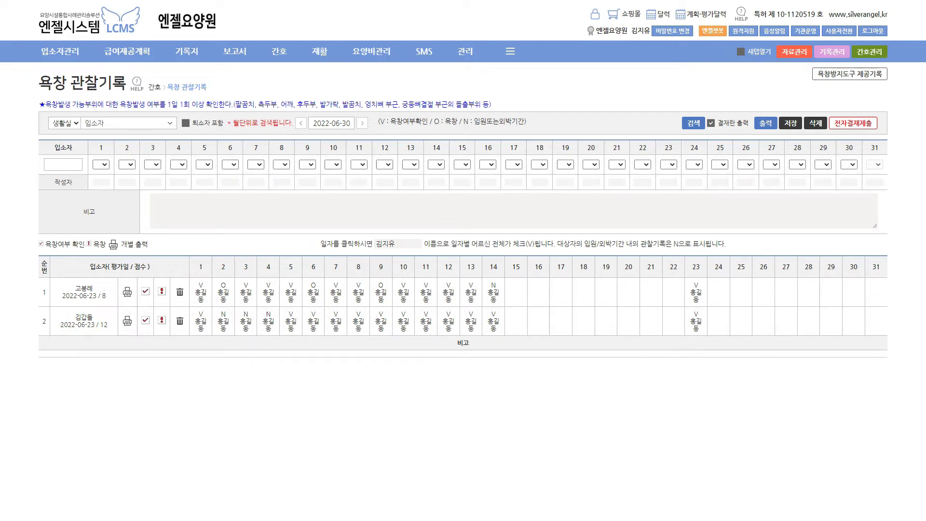
mouse_move(60, 51)
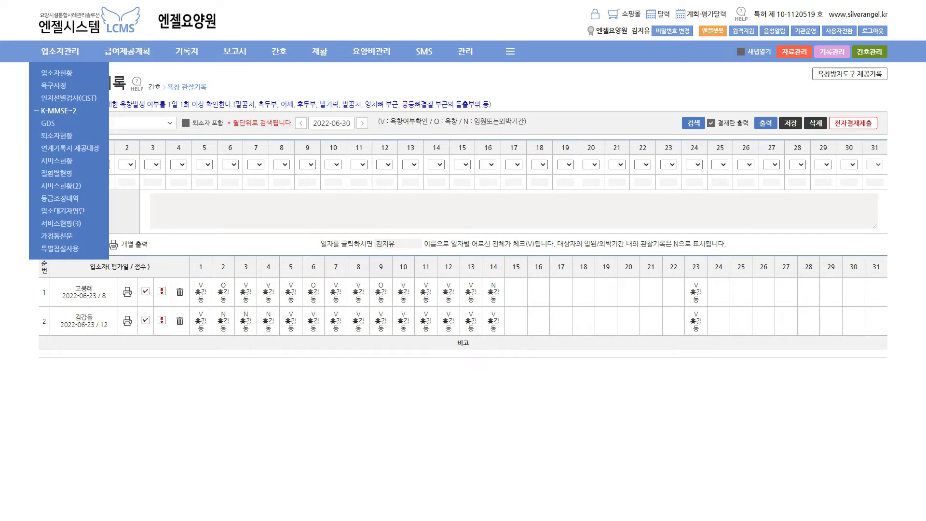
Open the K-MMSE~2 list and review the first resident's test form, setting 요일 to 0
click(59, 111)
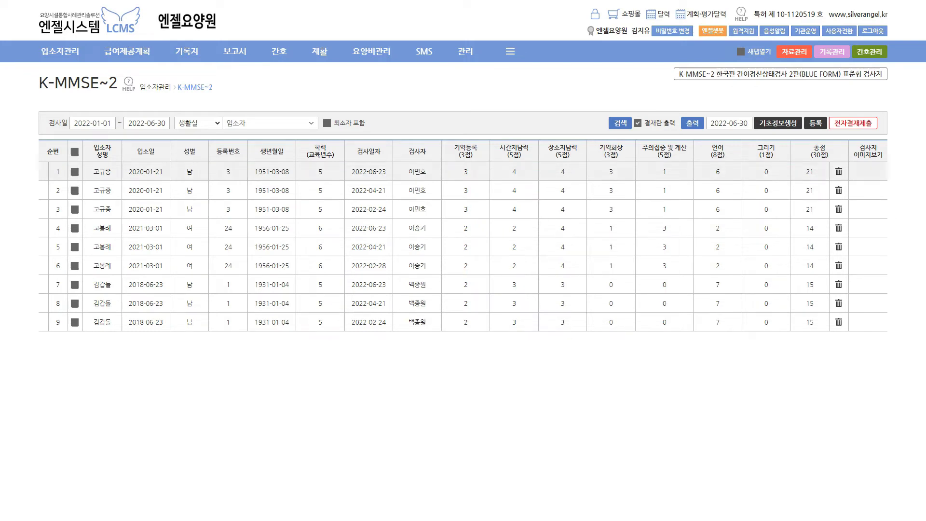
click(102, 171)
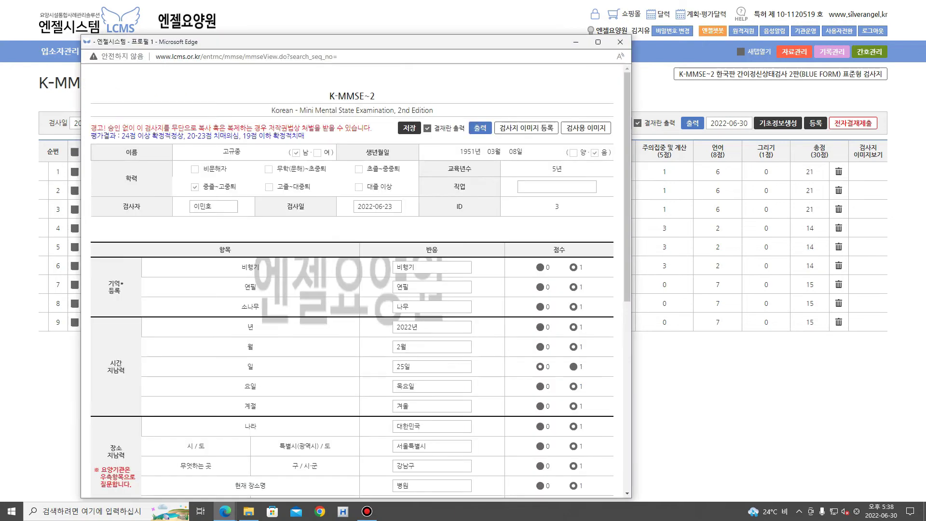
scroll(360, 299, down, 1)
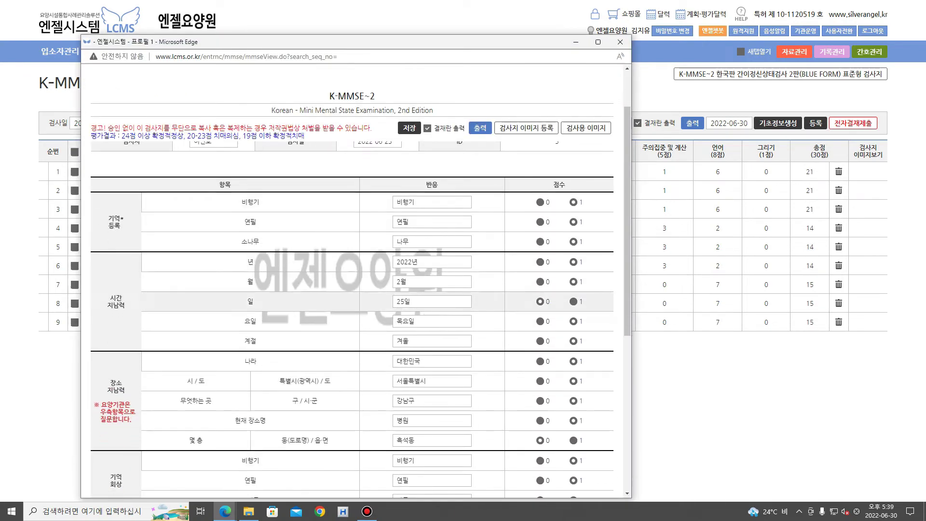
click(540, 321)
scroll(545, 335, up, 1)
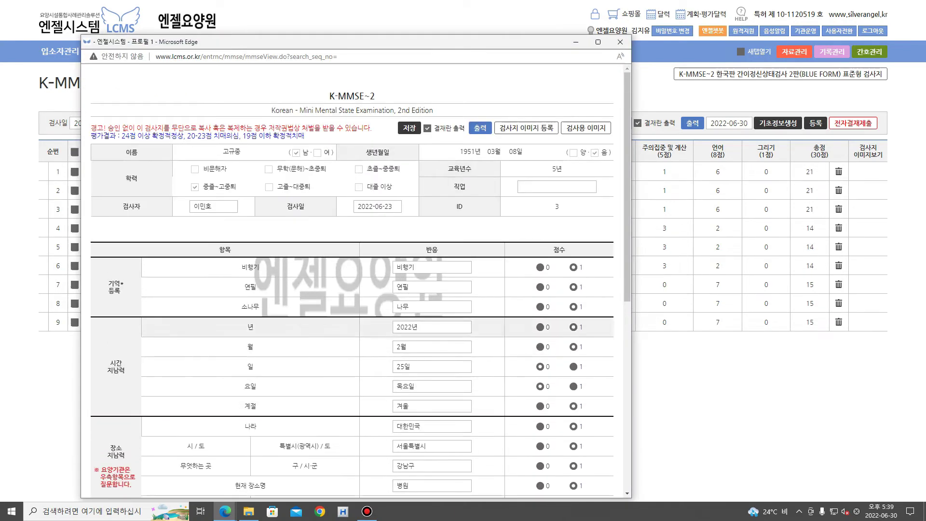
click(620, 42)
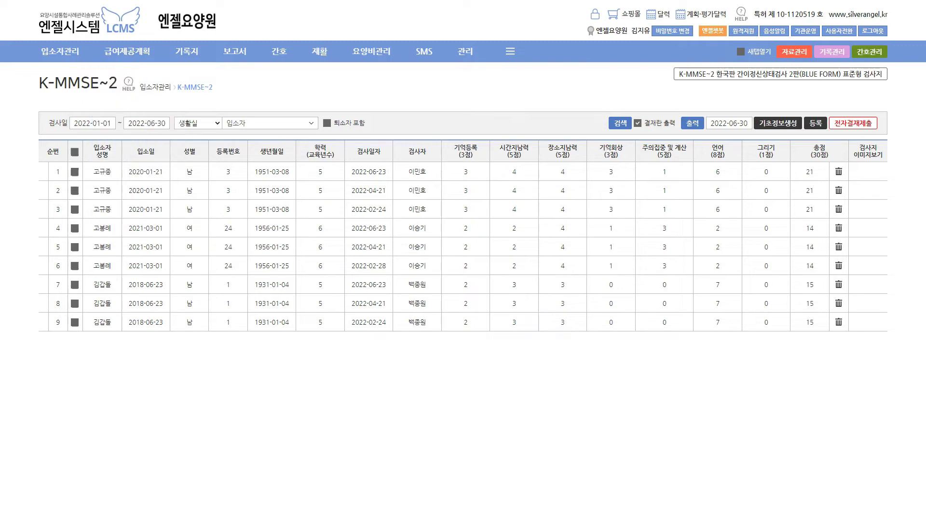
mouse_move(60, 51)
mouse_move(126, 52)
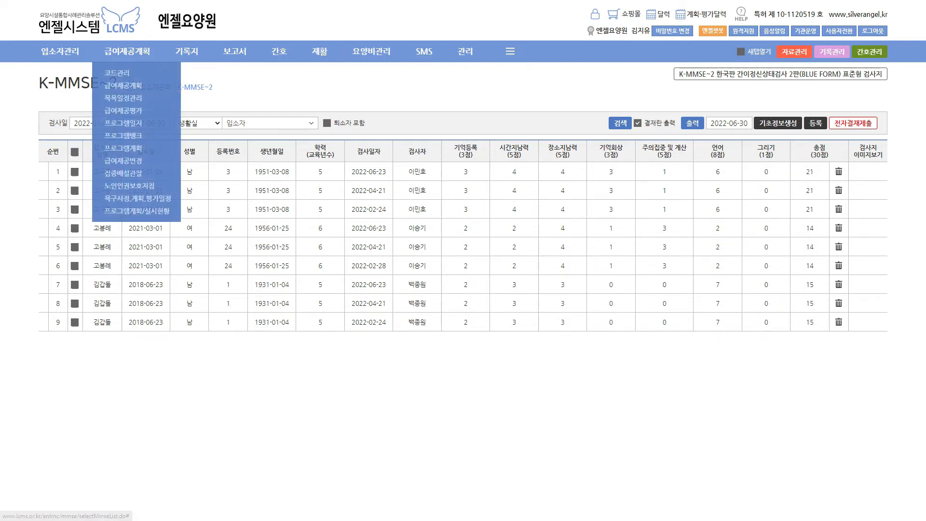
Open the first resident's plan from the 공단연계 급여제공계획 list
click(114, 86)
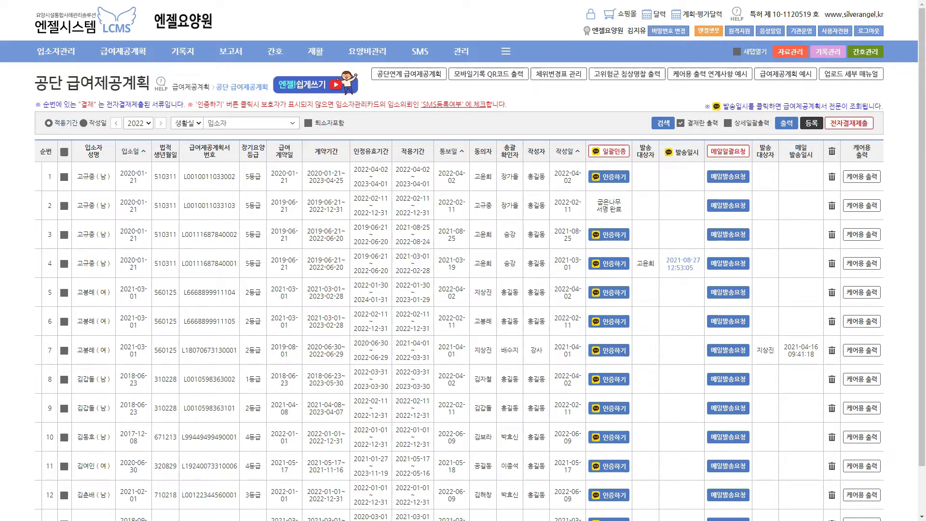
click(409, 73)
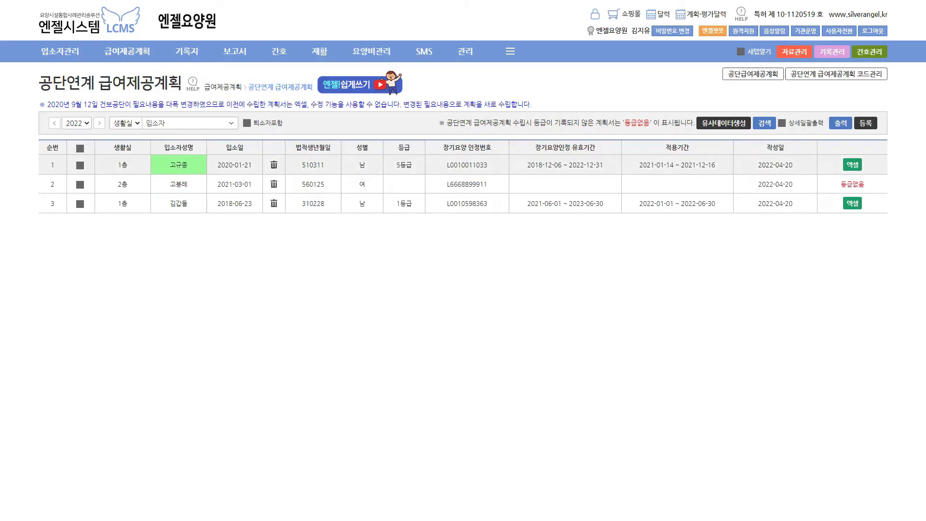
click(178, 165)
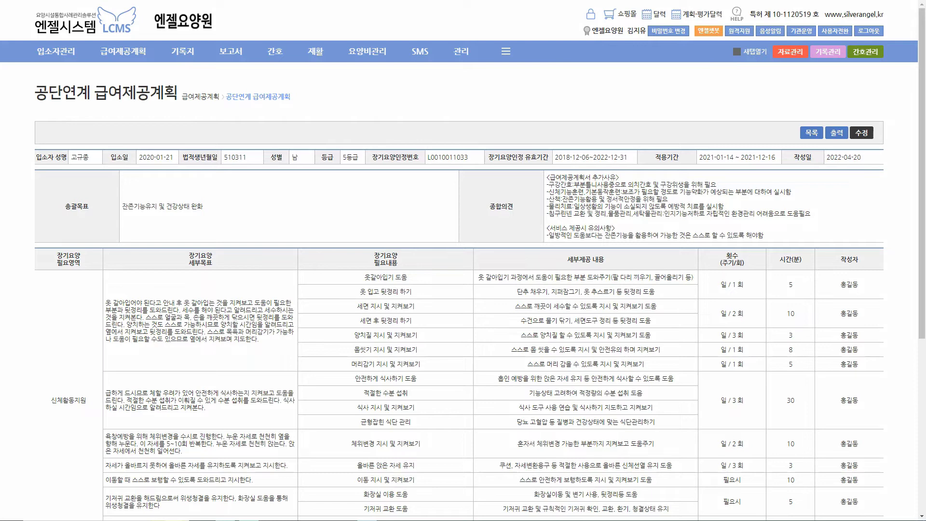
Mark the needs, 세부제공 내용 and 횟수 columns with pen arrows, then clear them
drag(300, 250, 300, 322)
mouse_move(273, 269)
mouse_down()
mouse_move(306, 230)
mouse_move(336, 265)
mouse_up()
mouse_move(336, 243)
mouse_down()
mouse_move(336, 258)
mouse_move(322, 265)
mouse_up()
drag(477, 244, 472, 349)
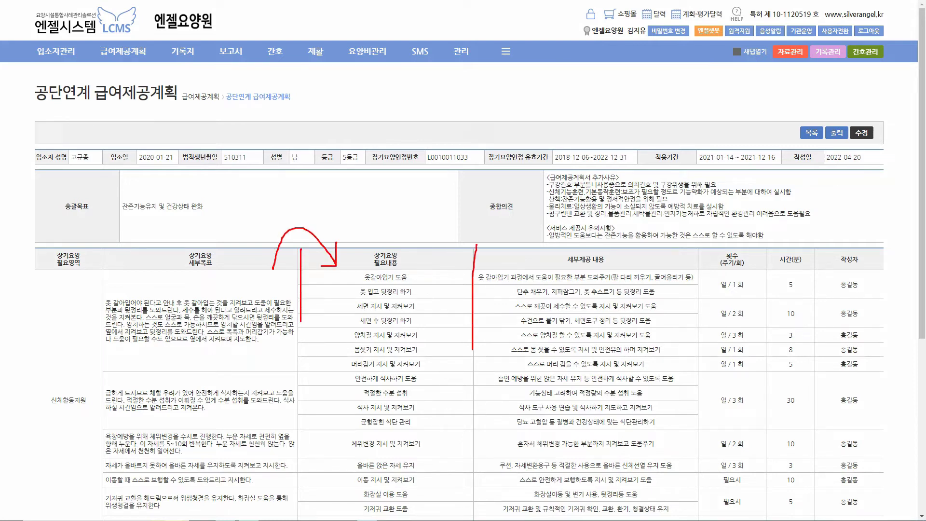
mouse_move(458, 261)
mouse_down()
mouse_move(529, 261)
mouse_move(510, 261)
mouse_up()
drag(691, 245, 694, 371)
mouse_move(680, 266)
mouse_down()
mouse_move(763, 256)
mouse_move(743, 255)
mouse_up()
key(Escape)
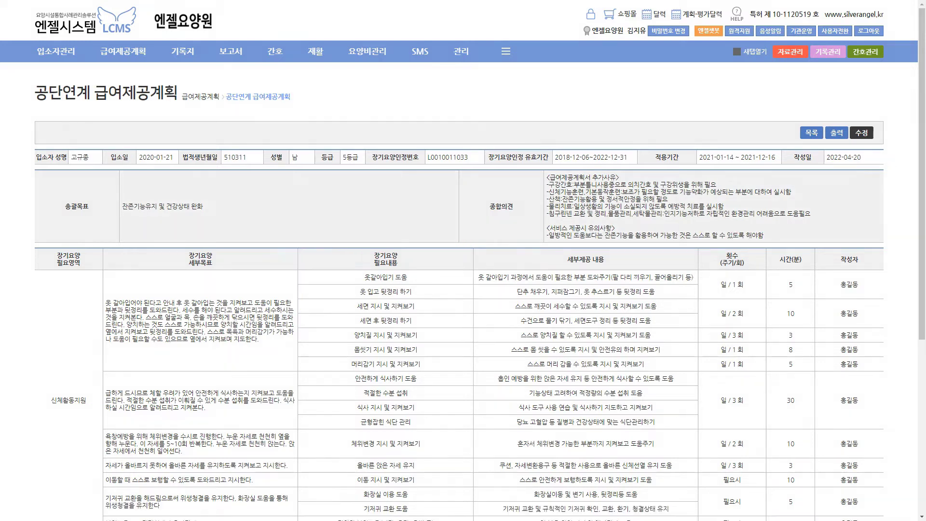
Open the benefit plan in edit mode and mark it with a tick and underline
click(861, 133)
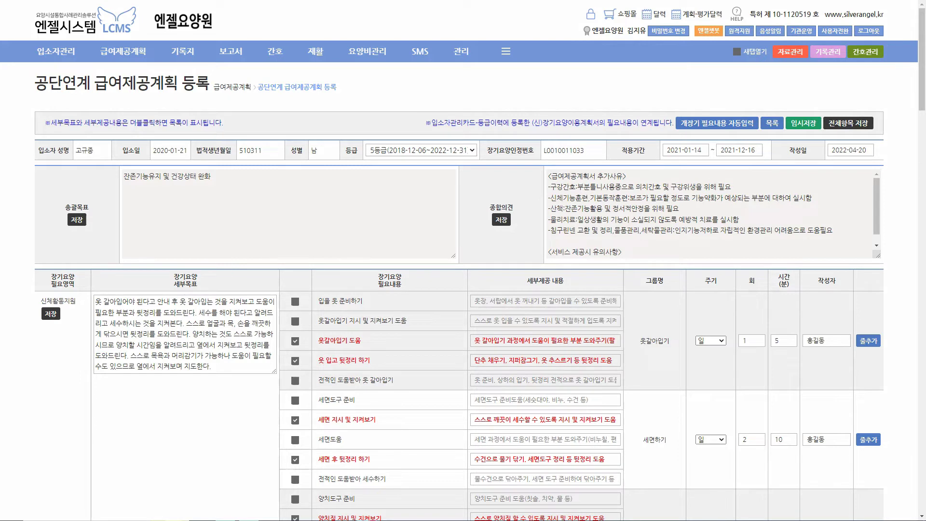
mouse_move(819, 108)
mouse_down()
mouse_move(821, 118)
mouse_move(837, 101)
mouse_up()
drag(788, 130, 820, 130)
key(Escape)
Highlight the 옷갈아입기 detail, view its 직접입력 list, then return to the plan list
drag(468, 332, 600, 346)
key(Escape)
double_click(576, 341)
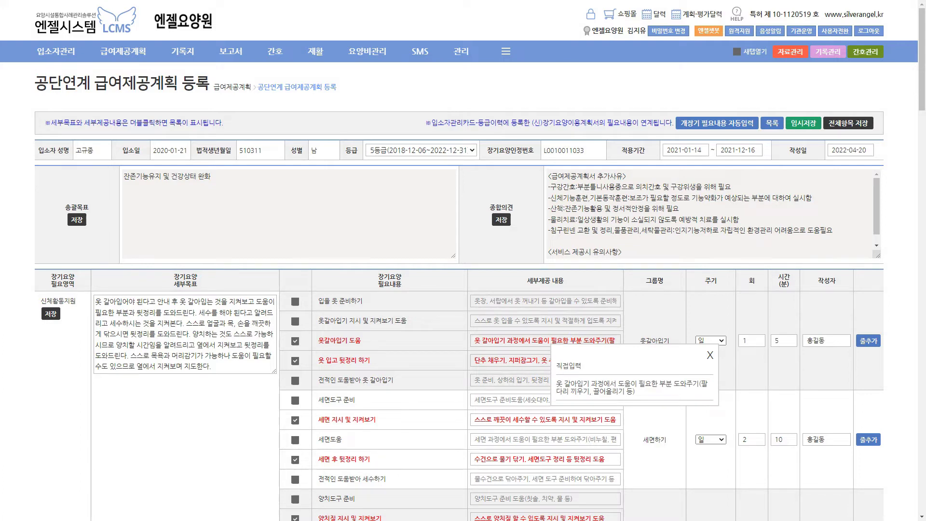
click(710, 355)
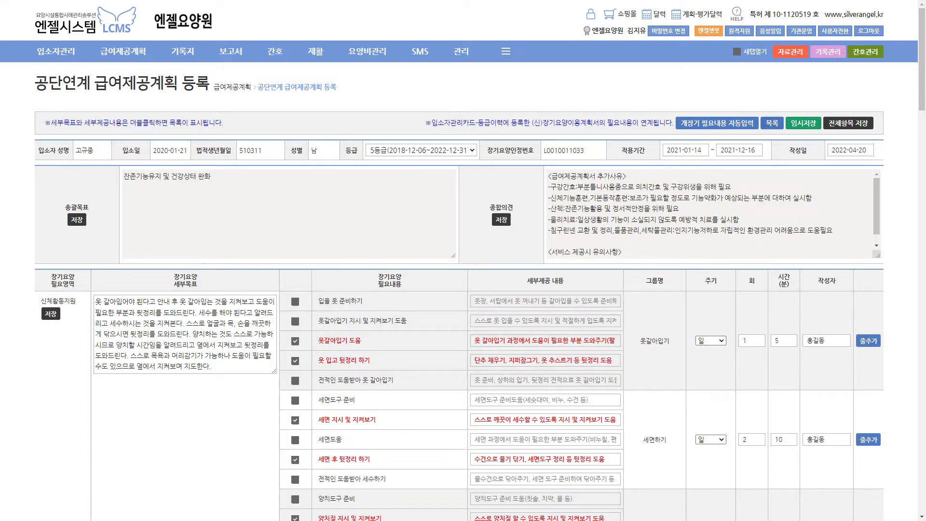
click(772, 123)
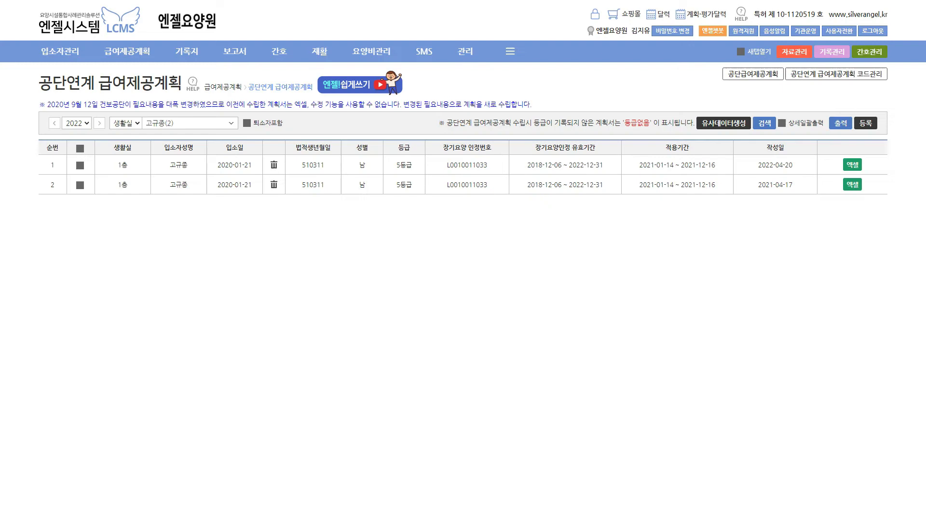
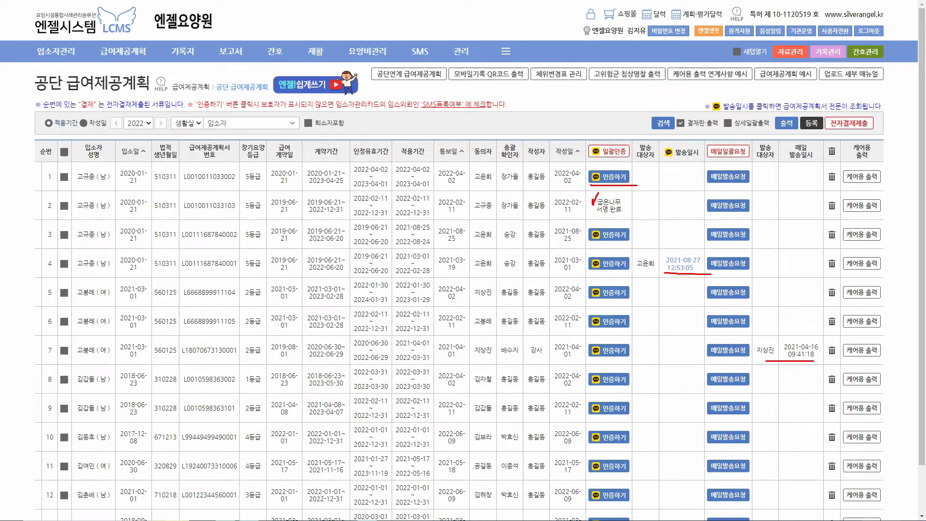
View the first care plan, then try a handwritten signature on the fourth plan without saving
click(93, 176)
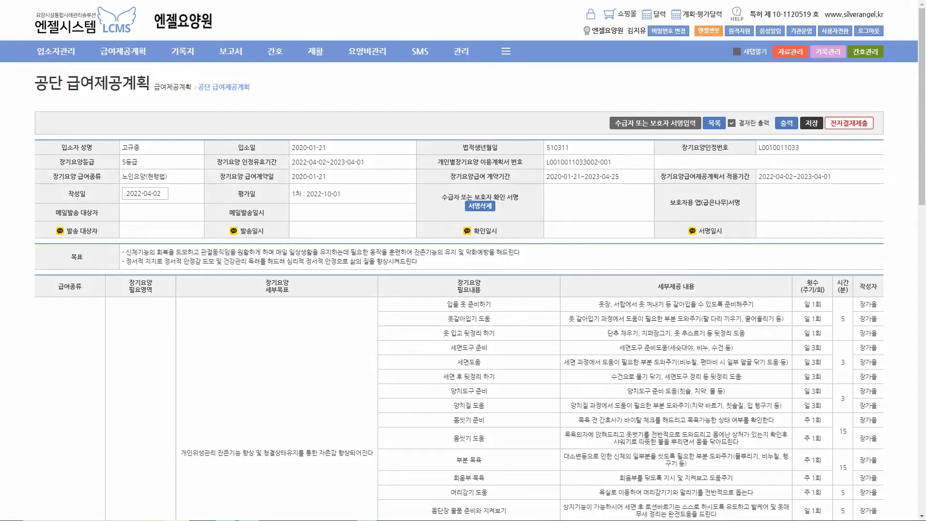
click(714, 123)
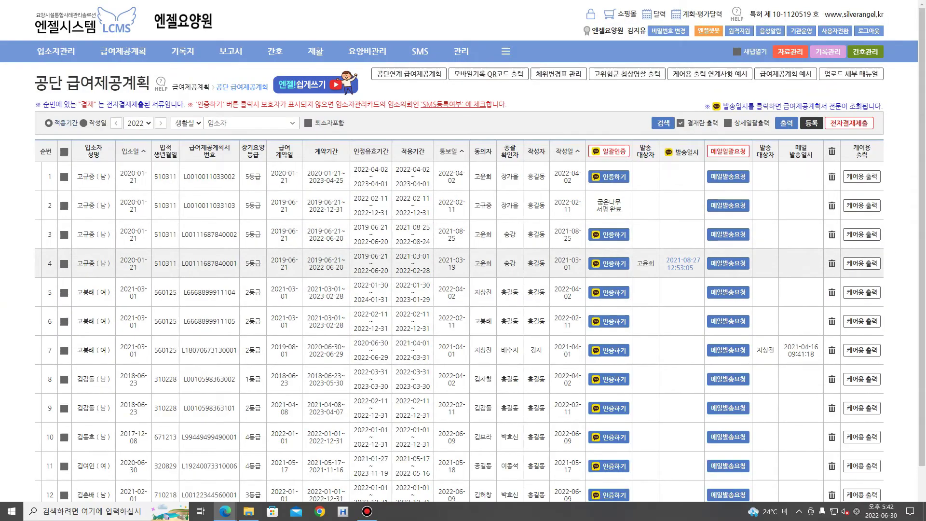
click(682, 264)
click(484, 158)
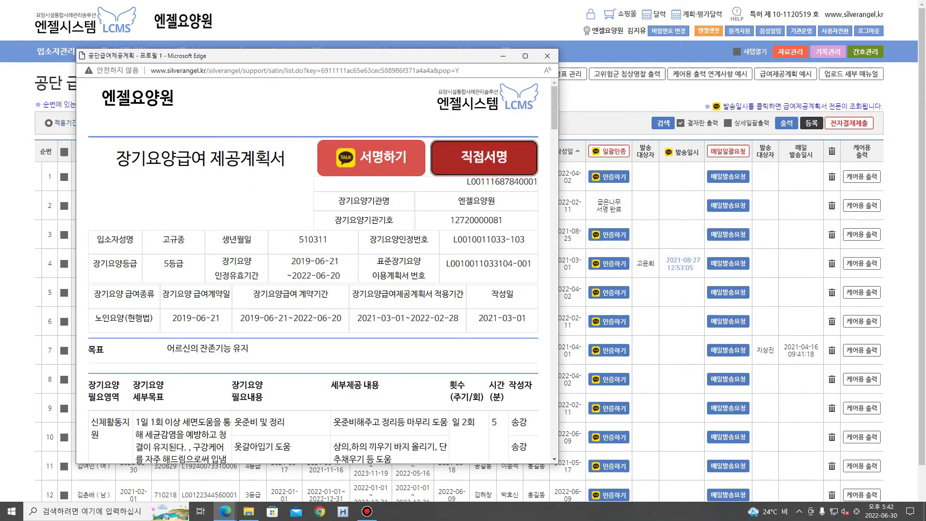
mouse_move(216, 264)
mouse_down()
mouse_move(232, 245)
mouse_move(280, 253)
mouse_move(304, 273)
mouse_move(353, 274)
mouse_up()
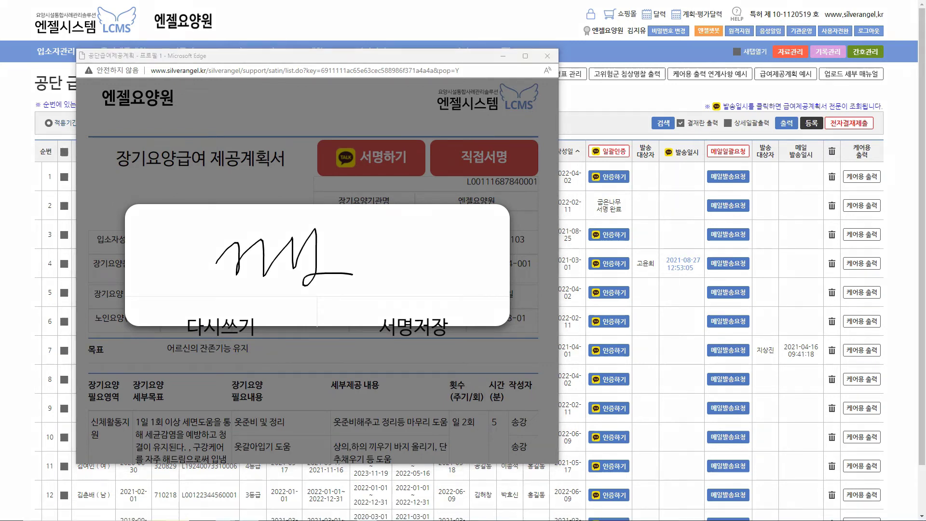
mouse_move(220, 267)
mouse_down()
mouse_move(276, 210)
mouse_move(220, 296)
mouse_move(208, 256)
mouse_up()
key(Escape)
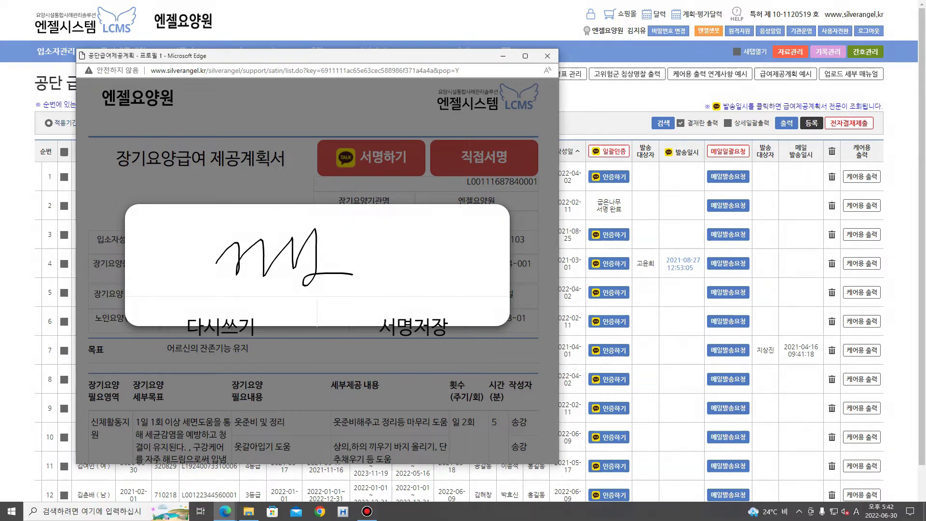
click(547, 56)
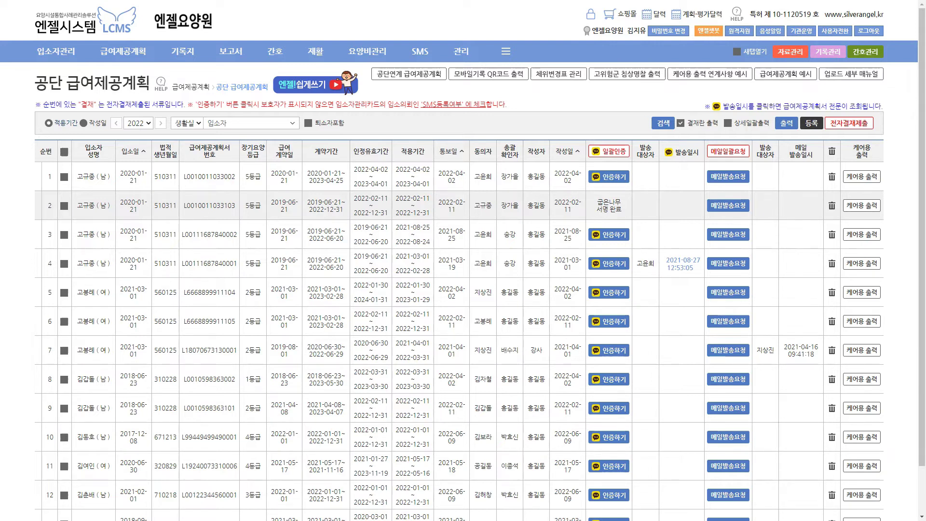
Open and close the 계획·평가달력 calendar
click(697, 15)
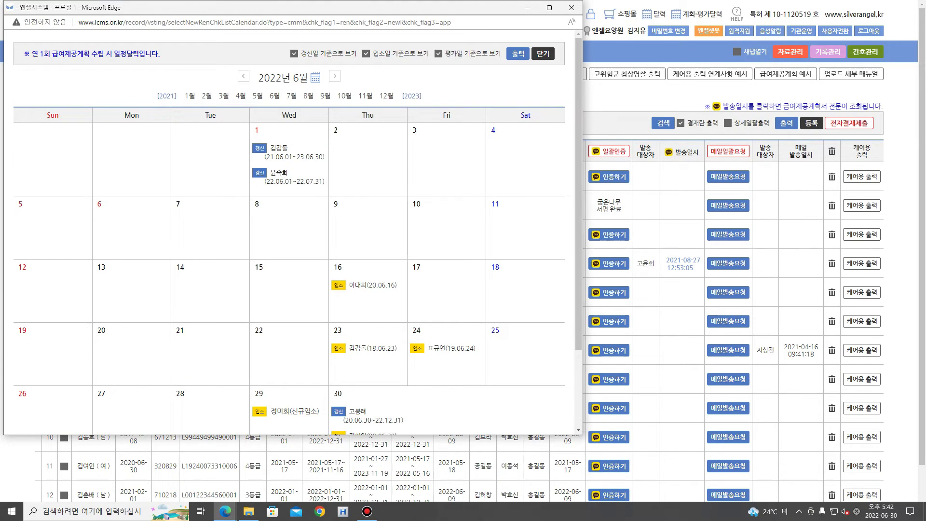
click(571, 7)
mouse_move(123, 51)
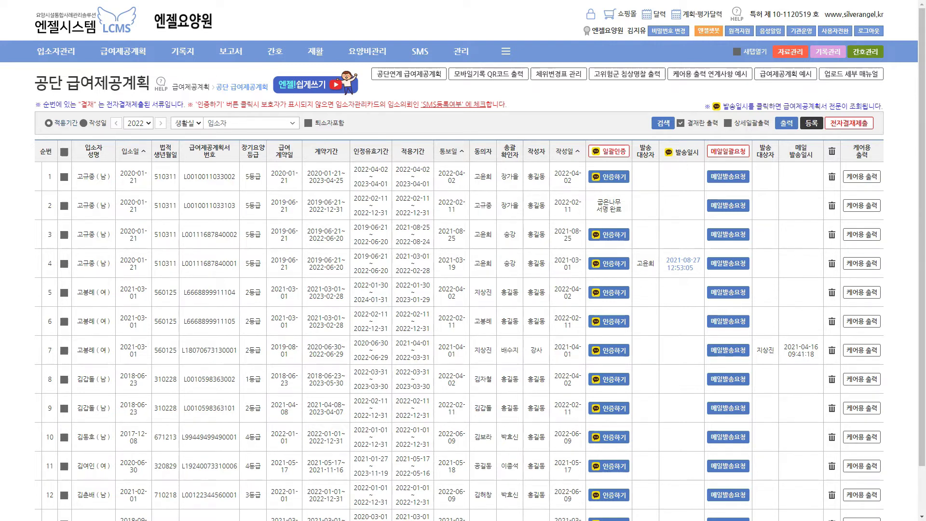
Underline three plan rows with pen strokes, then exit drawing mode
mouse_move(821, 133)
mouse_down()
mouse_move(809, 111)
mouse_move(814, 136)
mouse_up()
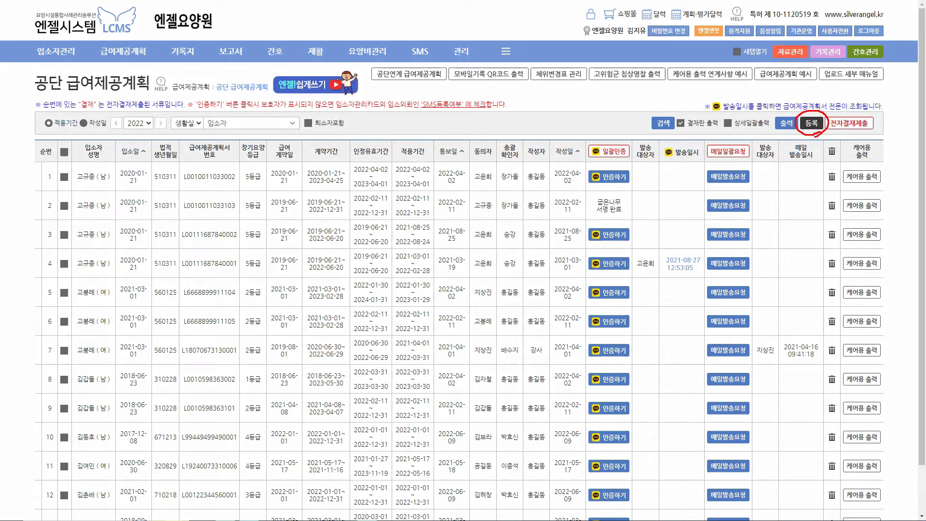
drag(149, 189, 224, 190)
drag(167, 215, 217, 216)
drag(152, 246, 200, 247)
key(Escape)
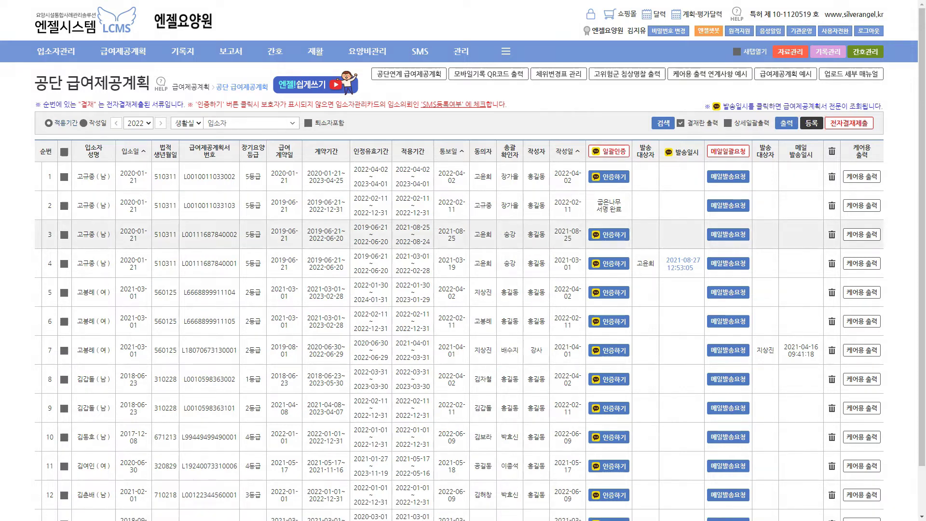
Open and close the Excel upload panel, then go to 급여제공계획 > 급여제공평가
click(811, 123)
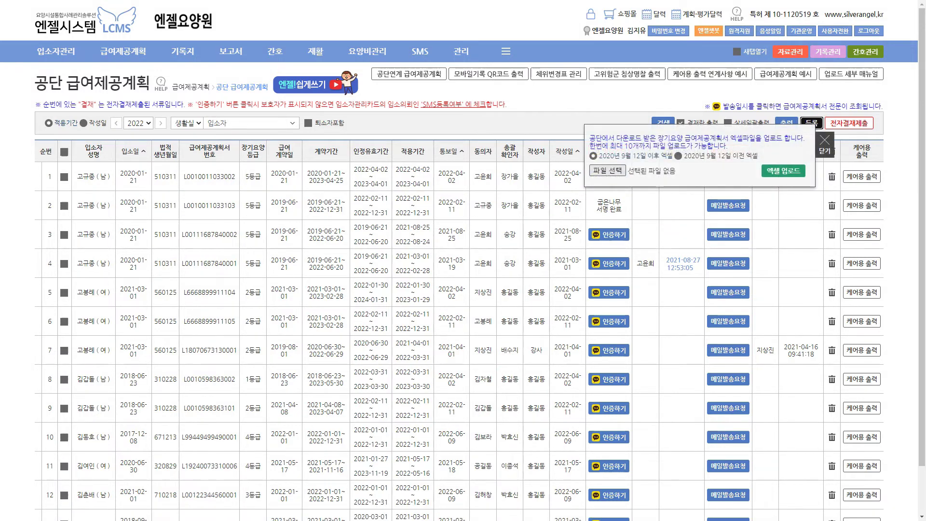
click(824, 144)
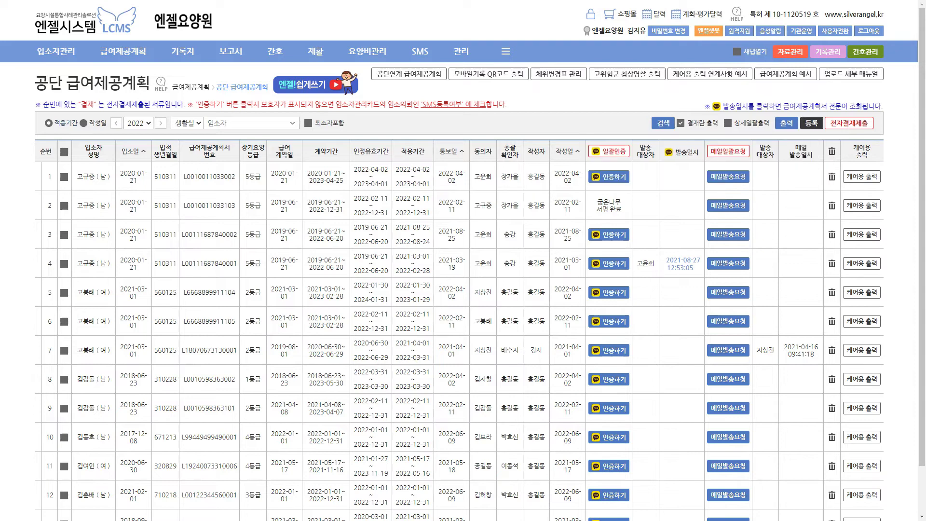
click(118, 124)
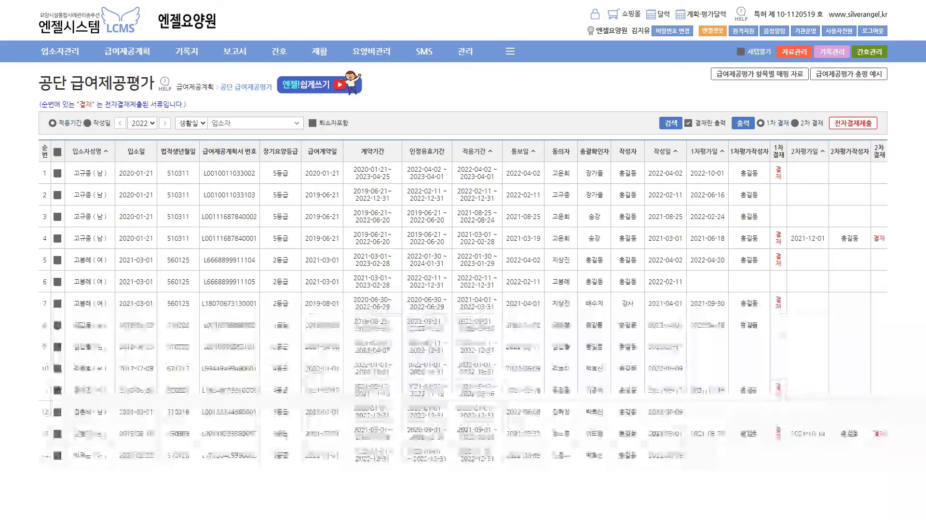
Open the first resident's evaluation and load recorded counts into 제공횟수 with 불러오기
drag(97, 325, 103, 434)
click(111, 484)
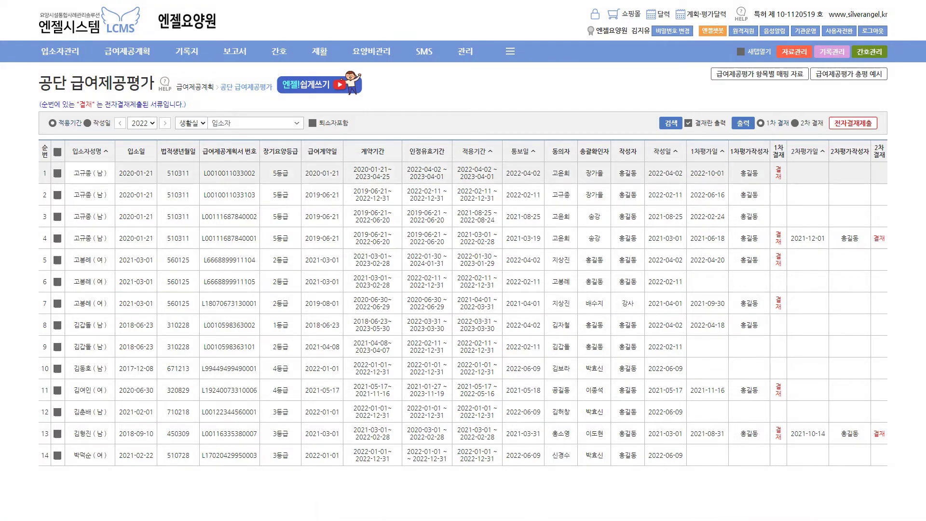
click(91, 172)
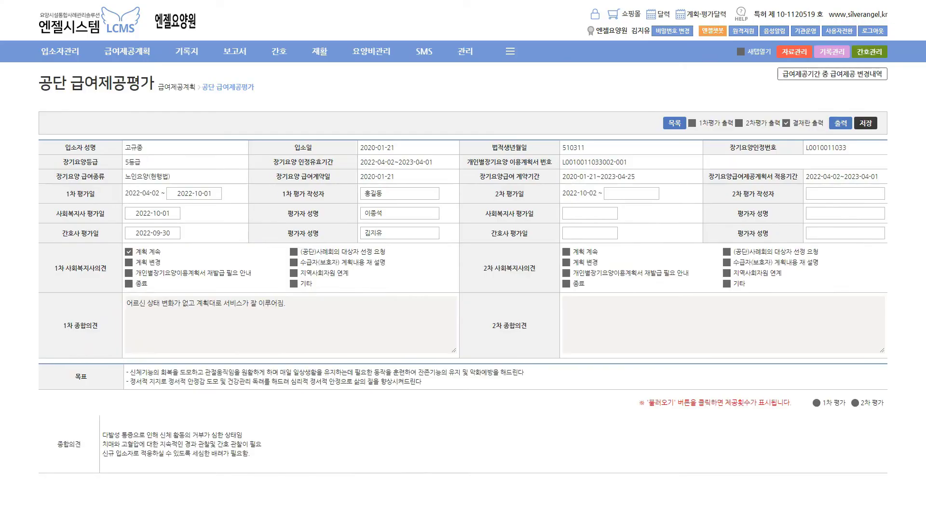
scroll(463, 289, down, 10)
scroll(463, 290, up, 3)
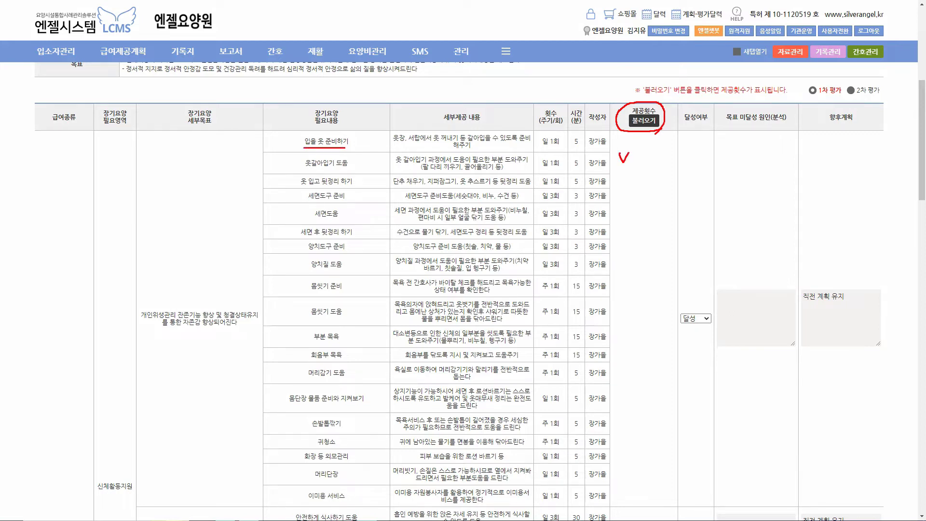
click(643, 120)
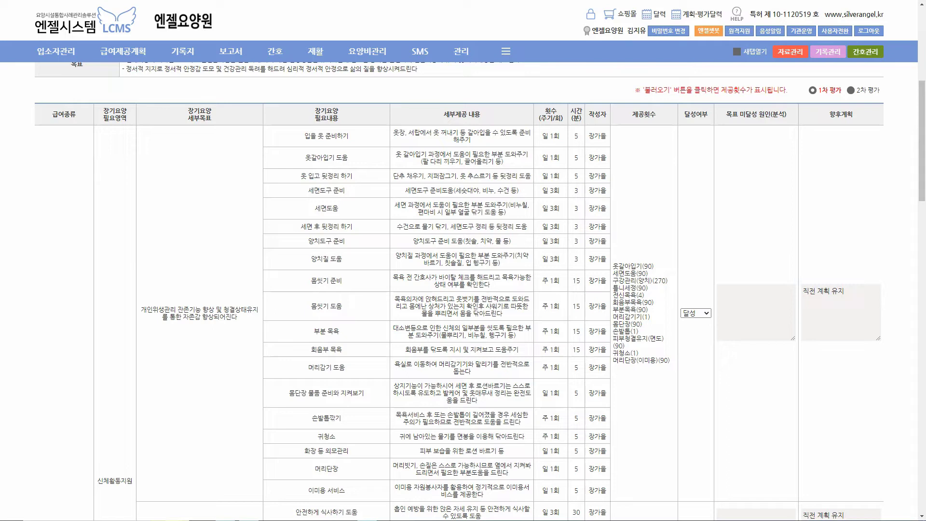
Mark parts of the evaluation with pen strokes, scroll through it, then return via 목록
mouse_move(666, 263)
mouse_down()
mouse_move(687, 335)
mouse_move(669, 372)
mouse_up()
drag(309, 288, 375, 287)
drag(614, 299, 654, 299)
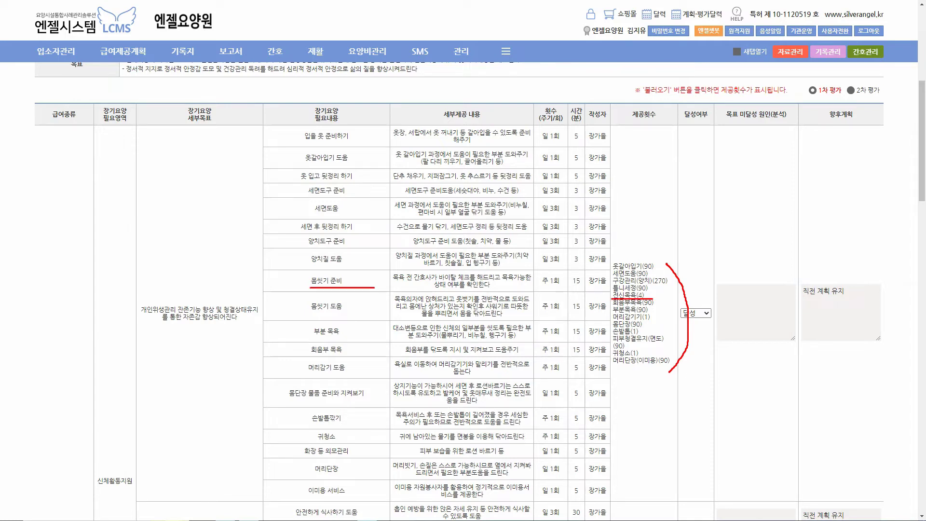
key(Escape)
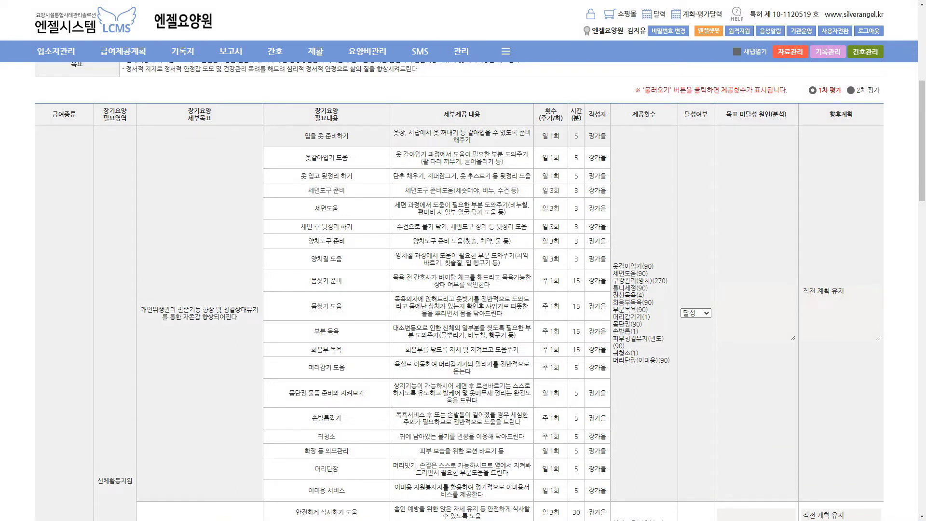
scroll(463, 289, down, 5)
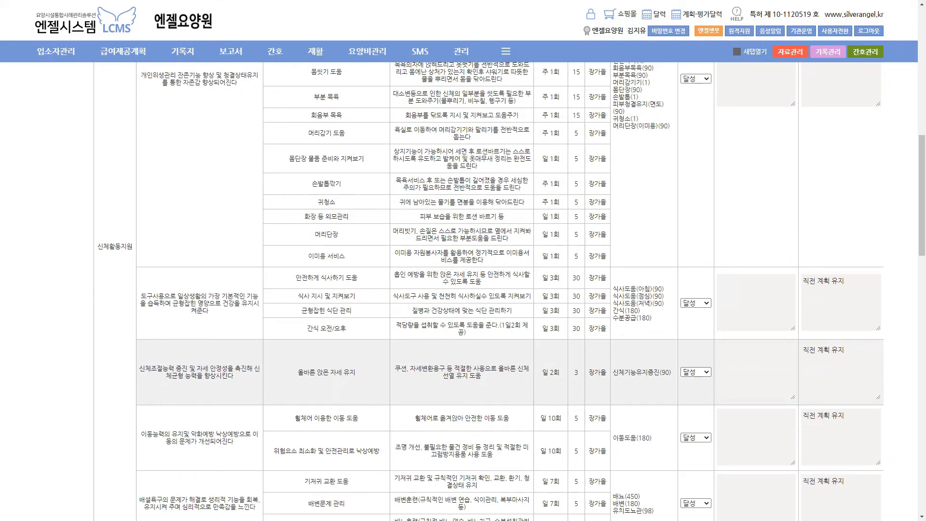
scroll(463, 289, up, 15)
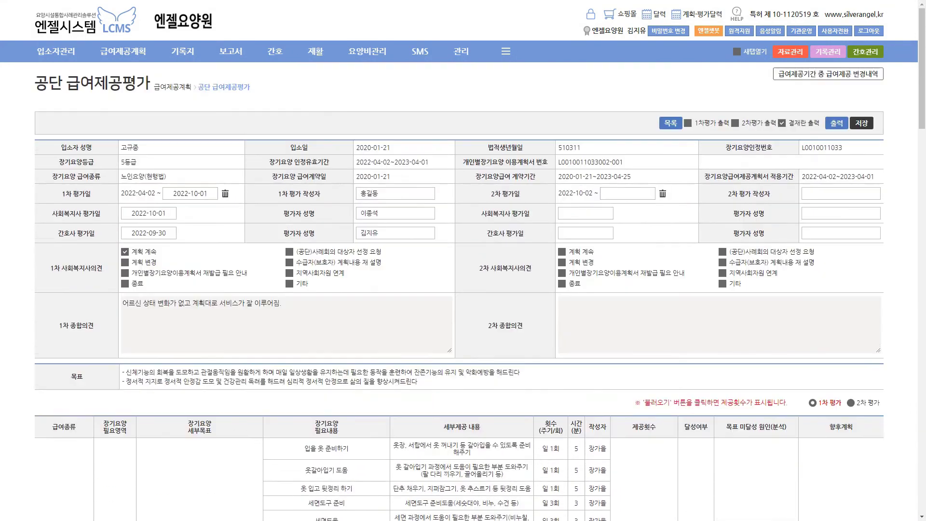
click(670, 123)
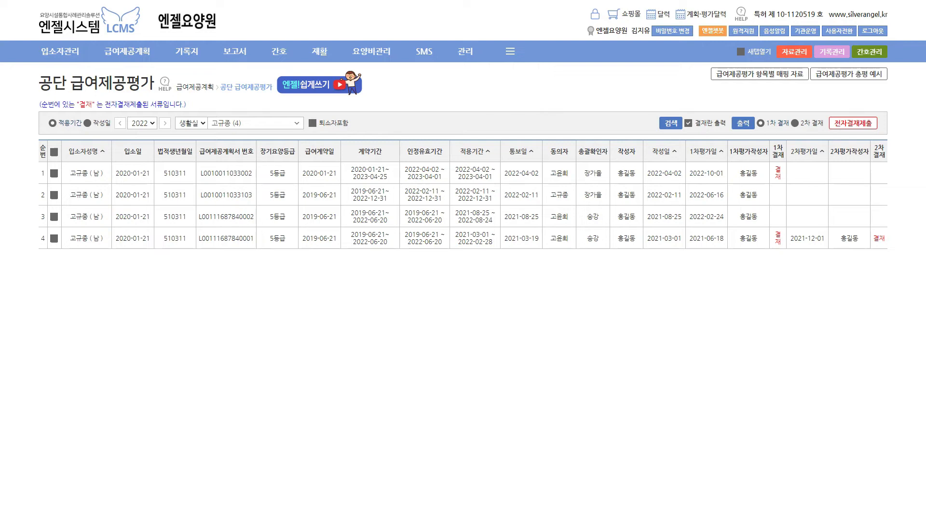
mouse_move(127, 51)
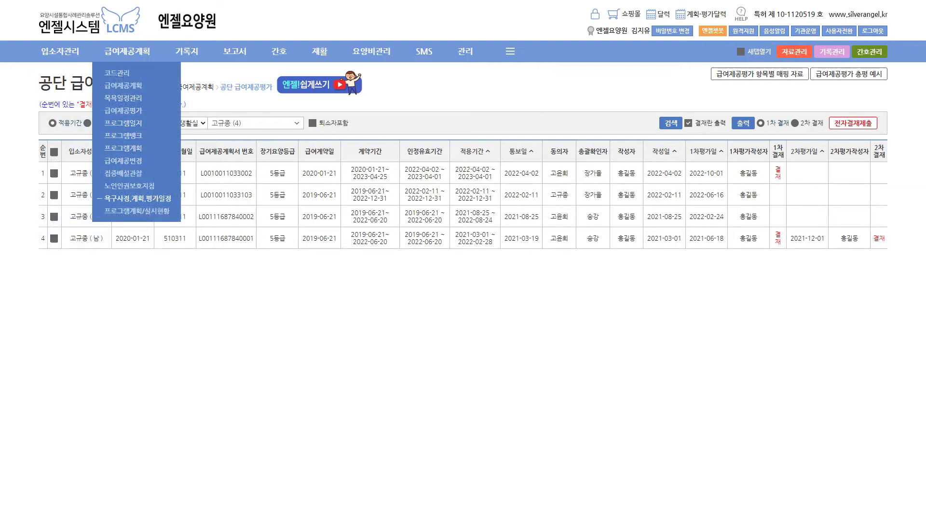
Go to 급여제공계획 > 욕구사정.계획.평가일정 and close the 욕구사정 연도별 현황 popup
click(137, 198)
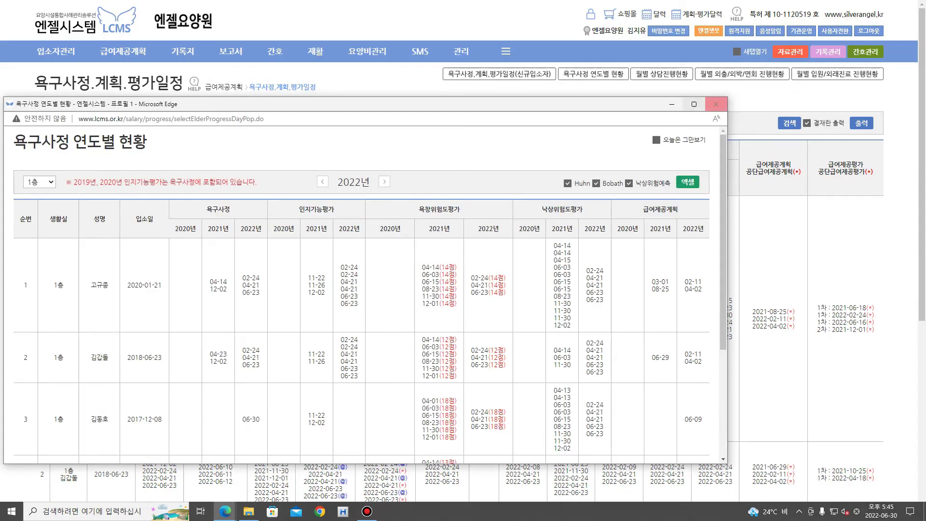
click(716, 104)
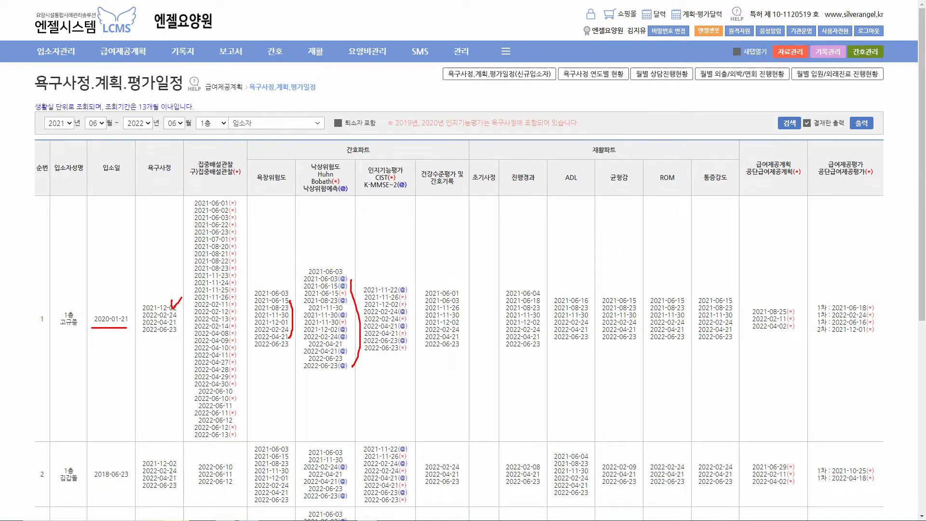
Mark the schedule with pen strokes, then reopen 욕구사정 연도별 현황 and shift it right
drag(479, 319, 493, 310)
drag(793, 308, 804, 301)
drag(876, 305, 882, 330)
key(Escape)
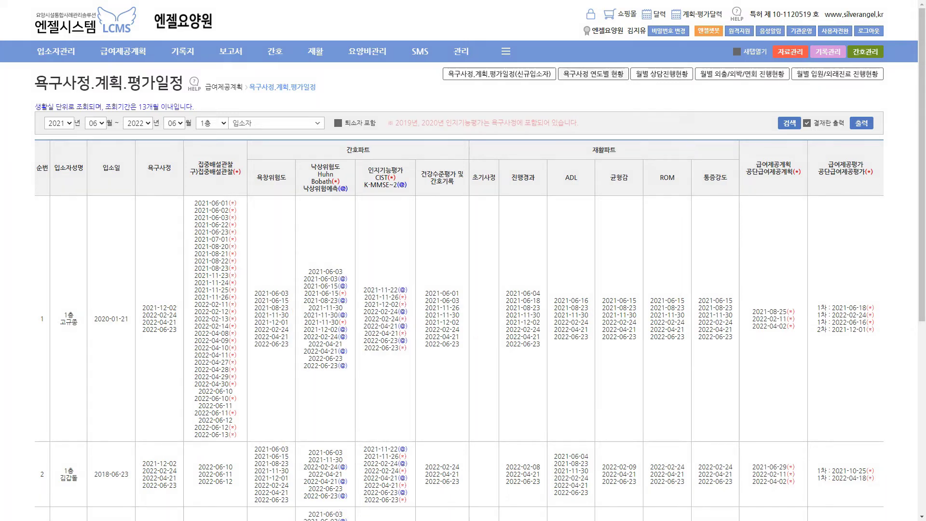
click(593, 74)
drag(546, 103, 667, 103)
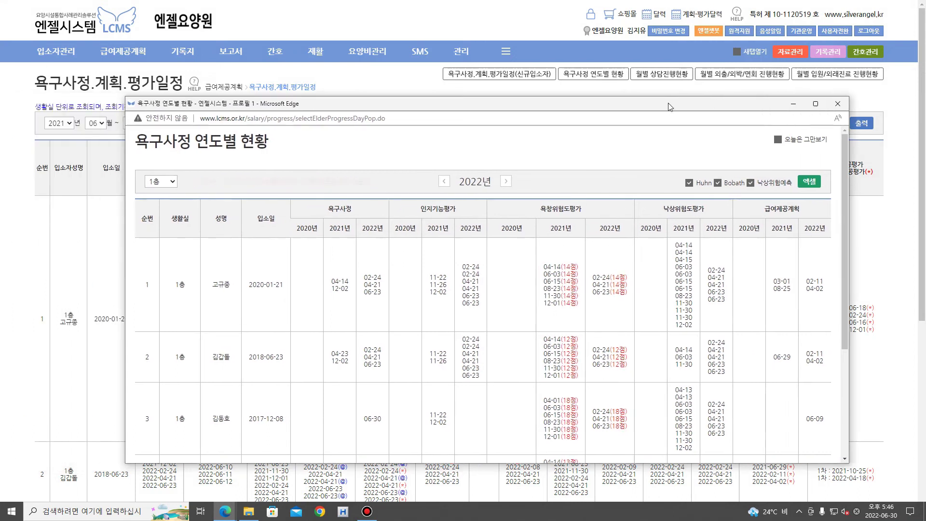
Annotate the yearly status window's assessment dates, exit drawing mode, and close the popup
key(ctrl+2)
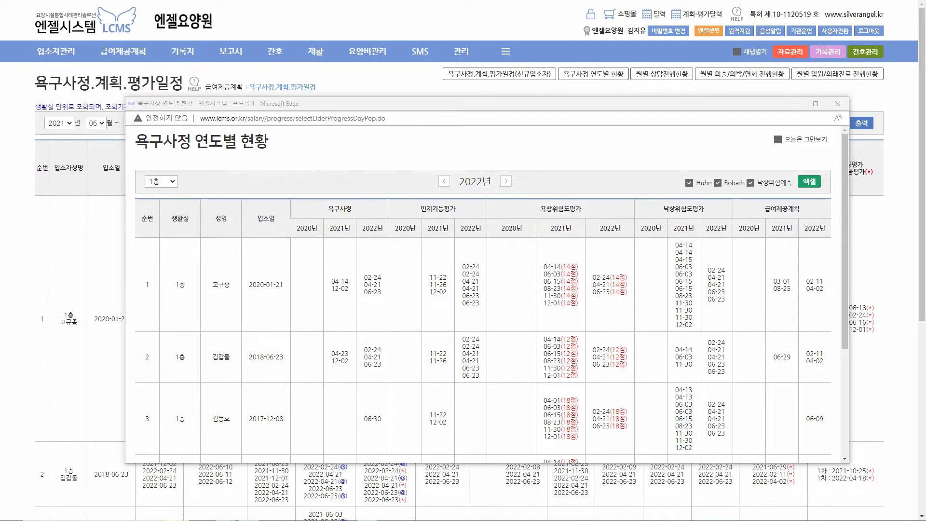
drag(459, 205, 470, 201)
drag(588, 202, 607, 192)
drag(701, 203, 720, 199)
drag(810, 195, 807, 212)
drag(293, 236, 398, 237)
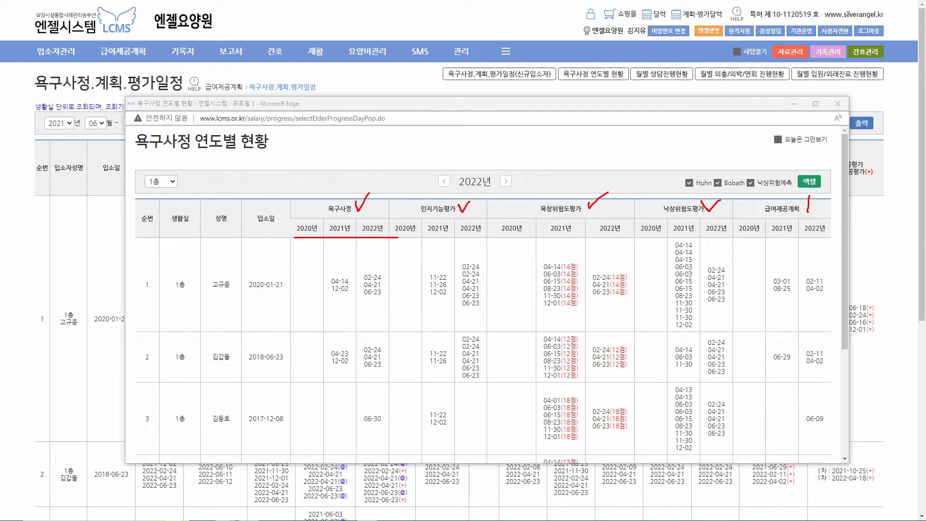
key(Escape)
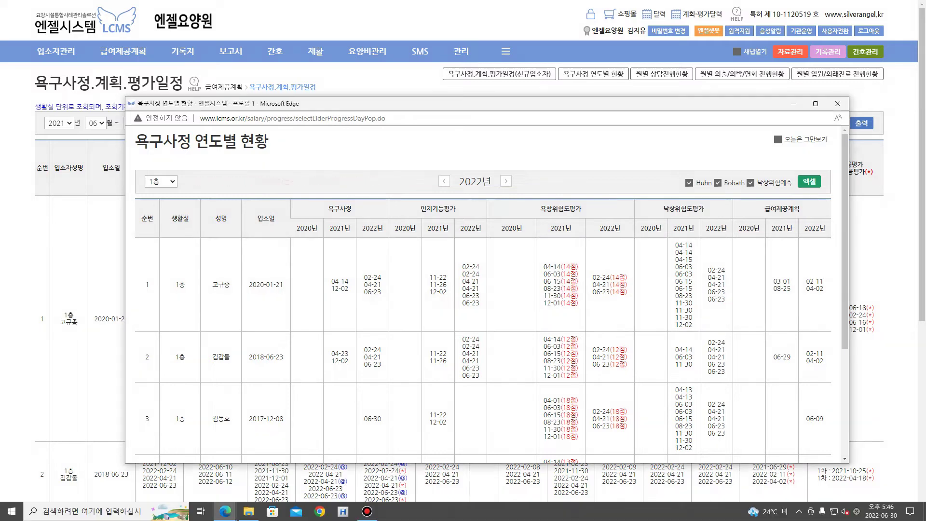
click(838, 104)
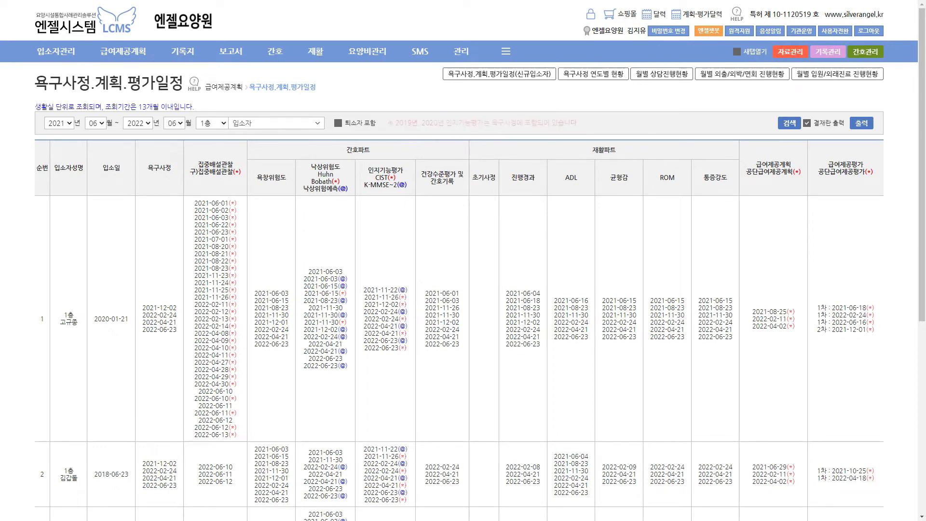
Open 기록지(관리자용) from the 기록지 menu
mouse_move(123, 51)
mouse_move(182, 51)
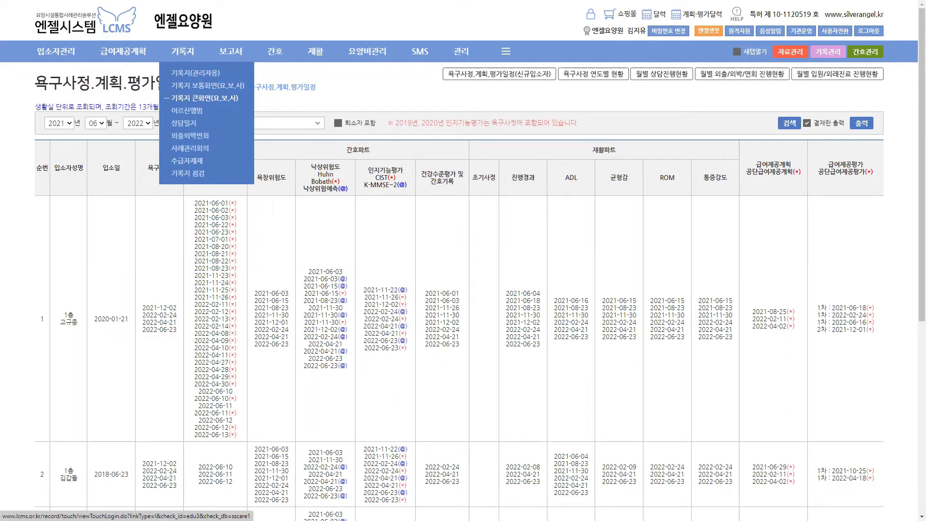
click(195, 73)
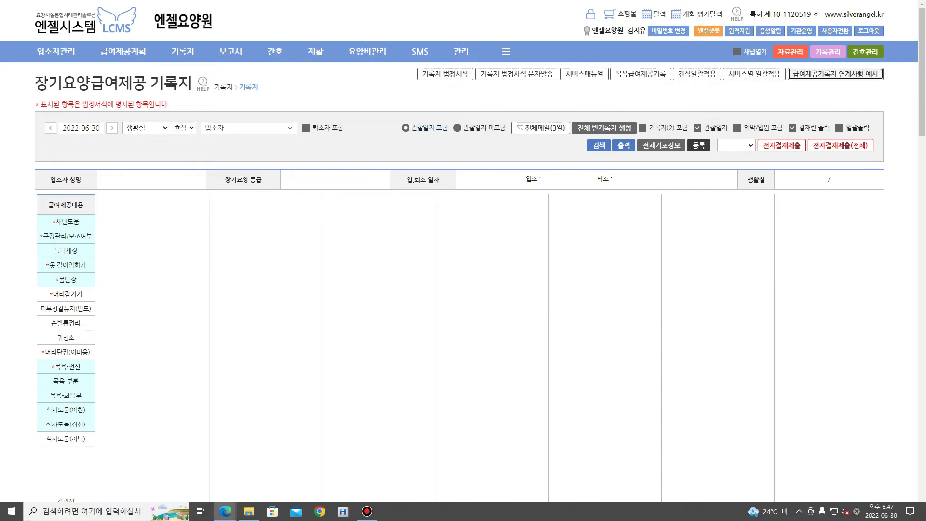
click(835, 74)
drag(227, 8, 459, 15)
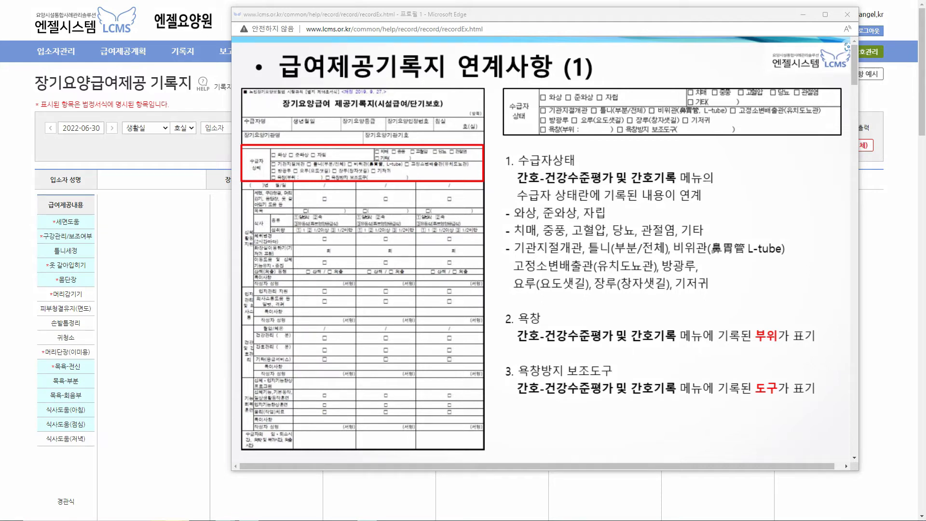
drag(521, 184, 664, 183)
mouse_move(247, 228)
mouse_down()
mouse_move(241, 245)
mouse_move(256, 244)
mouse_up()
mouse_move(257, 286)
mouse_down()
mouse_move(241, 308)
mouse_move(256, 296)
mouse_up()
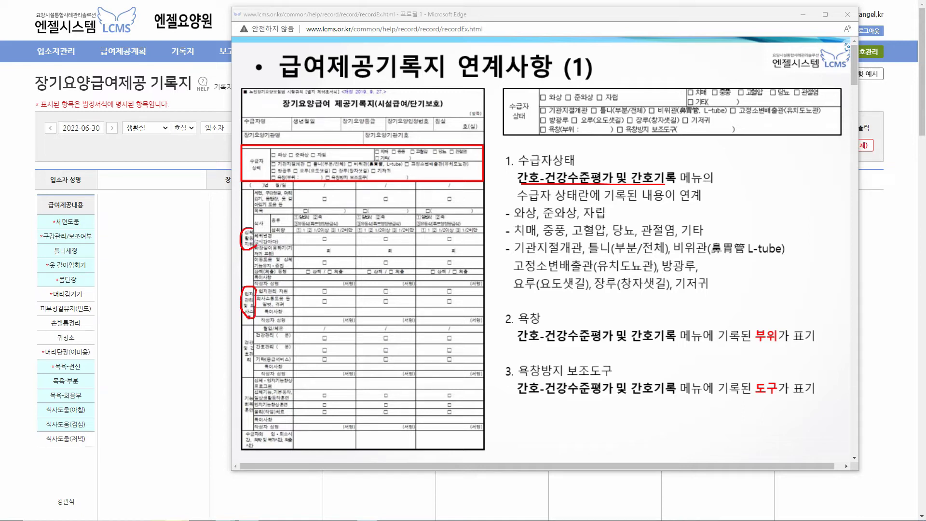
mouse_move(250, 337)
mouse_down()
mouse_move(240, 345)
mouse_move(247, 367)
mouse_move(253, 341)
mouse_up()
mouse_move(252, 392)
mouse_down()
mouse_move(244, 397)
mouse_move(251, 420)
mouse_move(256, 402)
mouse_up()
key(Escape)
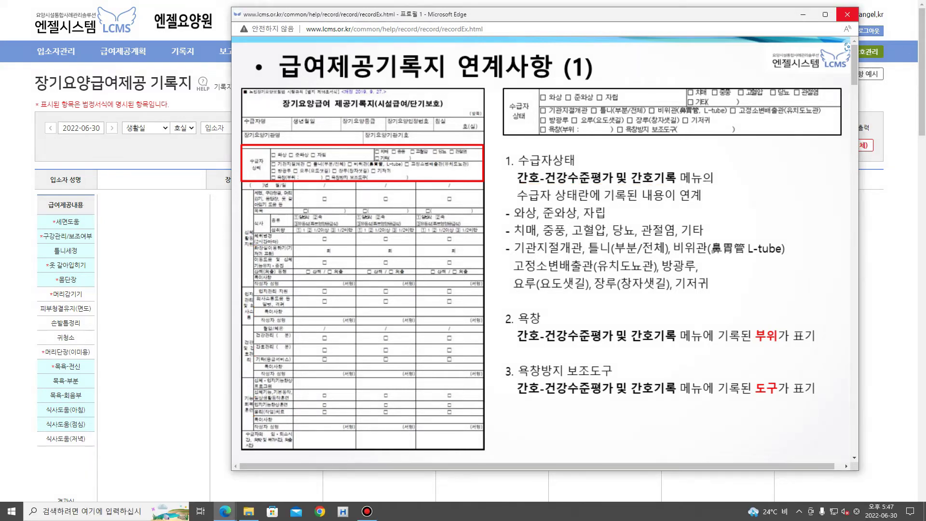
click(846, 14)
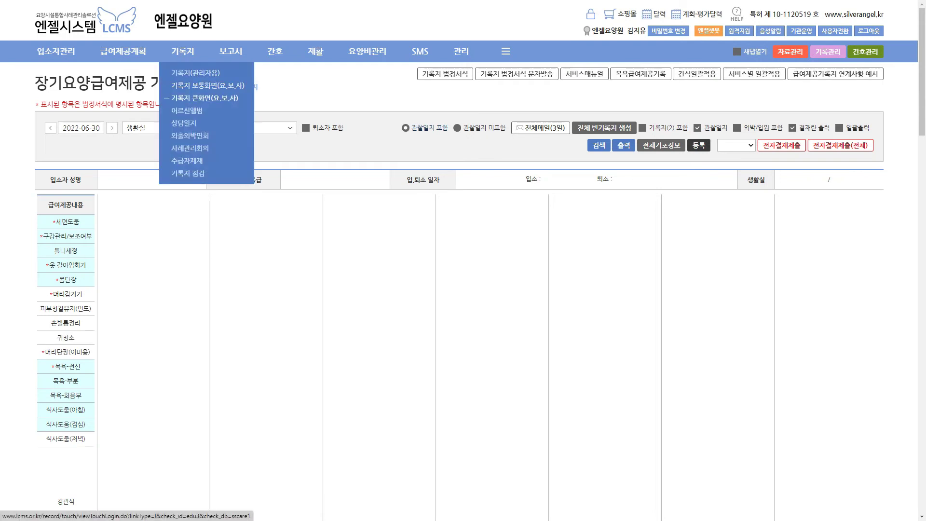
Log in to 기록지 큰화면(요.보.사) with the password and open a resident's 배뇨 record
click(204, 98)
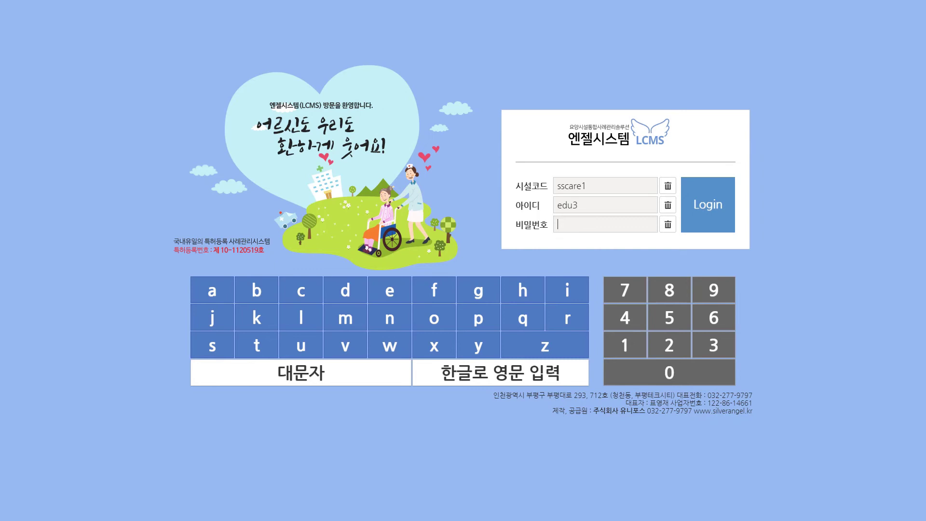
text(1234)
key(Return)
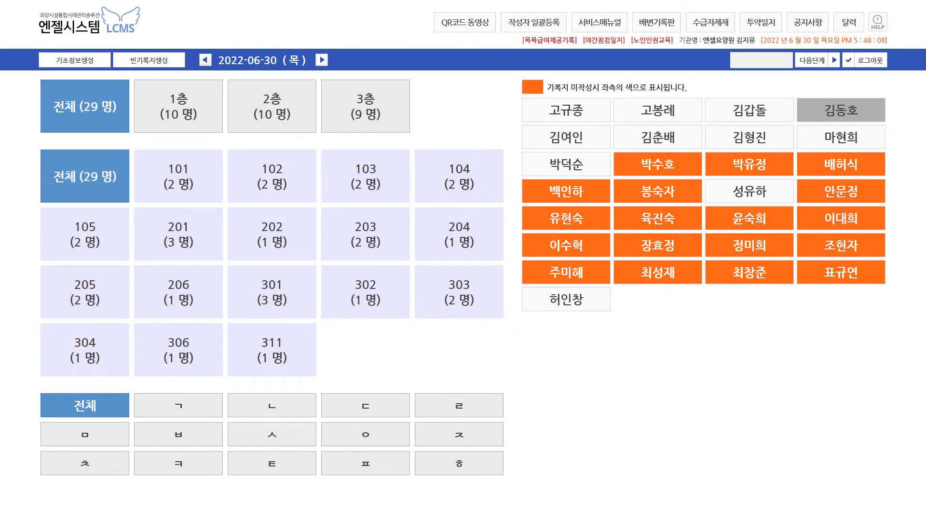
click(840, 110)
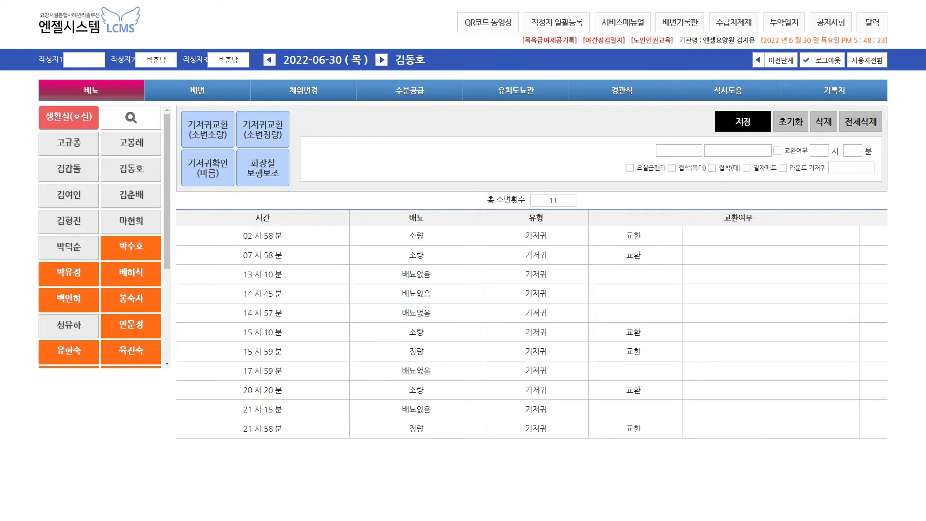
click(834, 90)
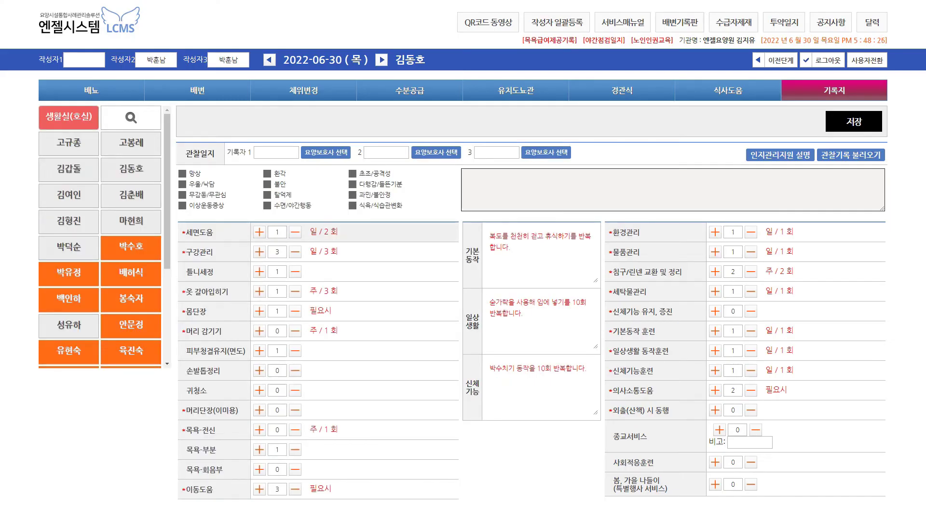
click(260, 272)
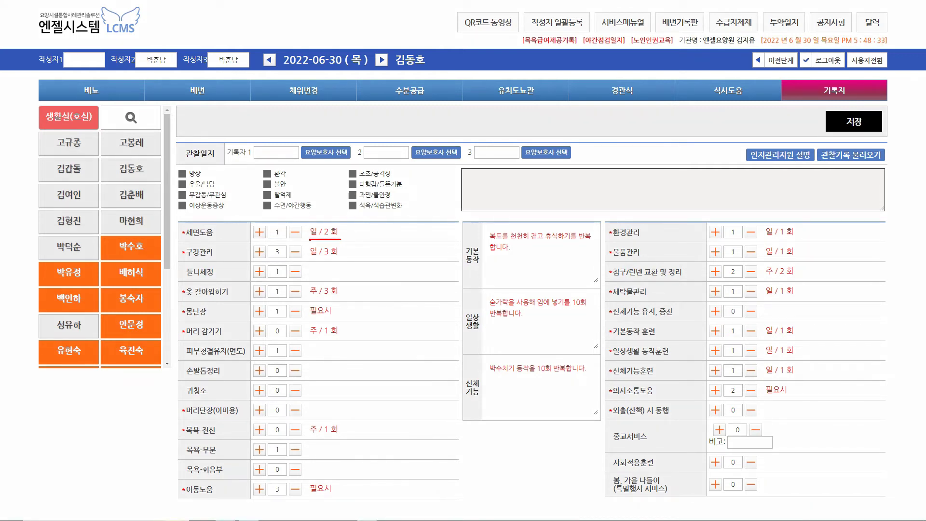
drag(309, 259, 334, 261)
drag(342, 232, 347, 224)
key(Escape)
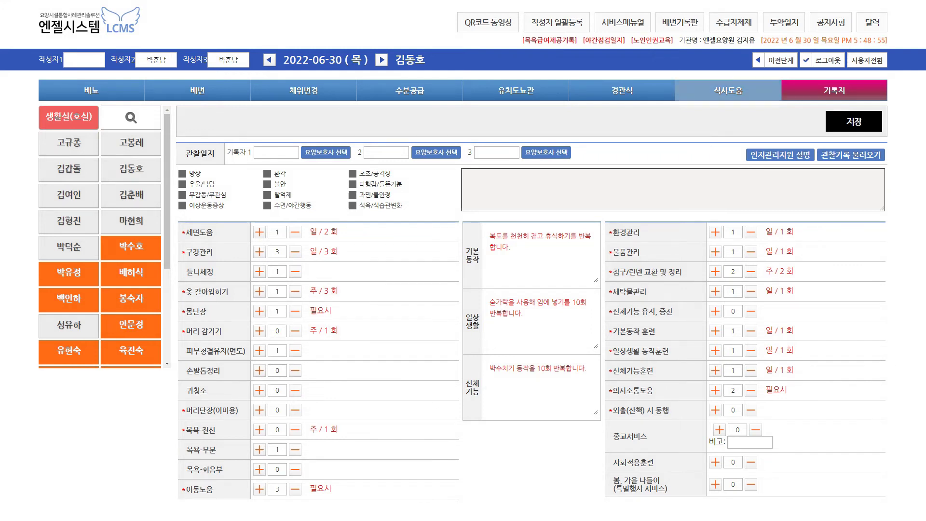
click(91, 90)
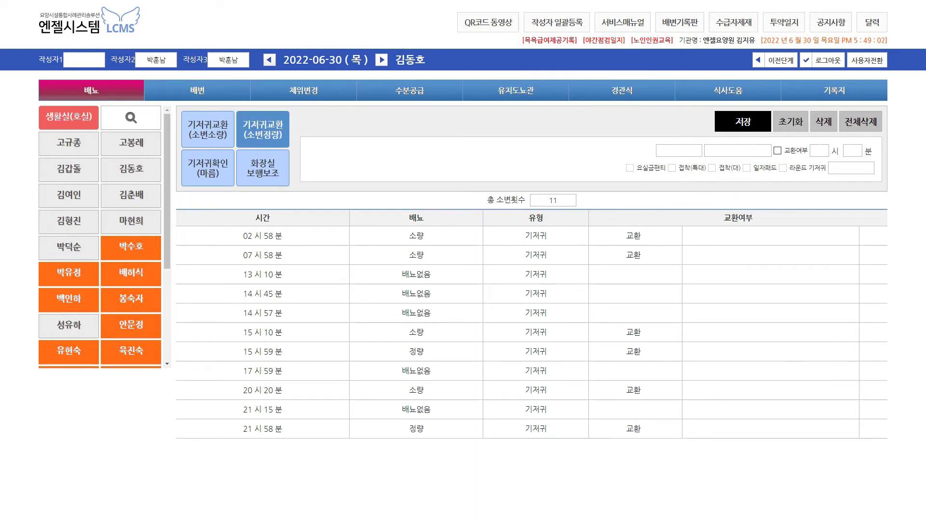
Review the 배변 and 체위변경 records, then switch to another resident
click(197, 90)
click(303, 90)
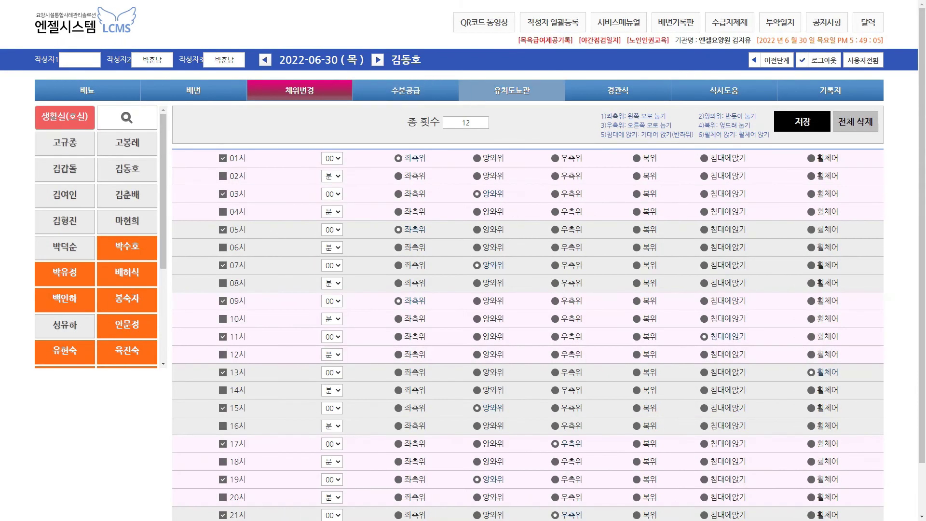
click(127, 142)
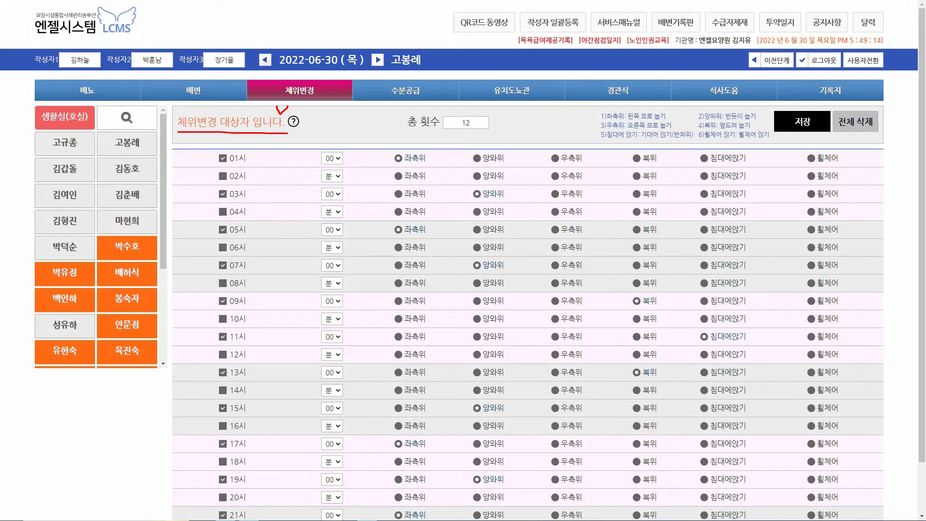
Save a 280 ml 수분공급 entry at 17:45, then view 경관식 and 식사도움 records
click(405, 90)
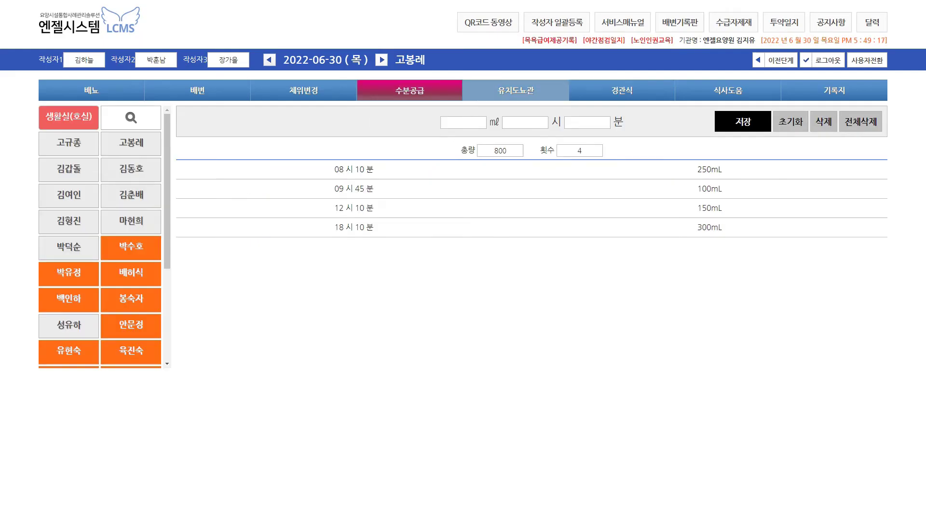
click(463, 123)
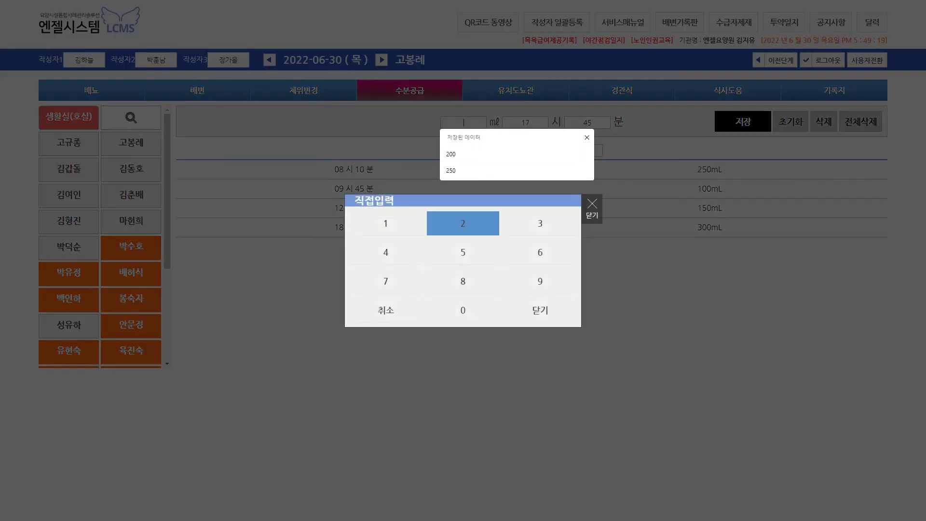
click(463, 224)
click(462, 281)
click(463, 310)
click(540, 310)
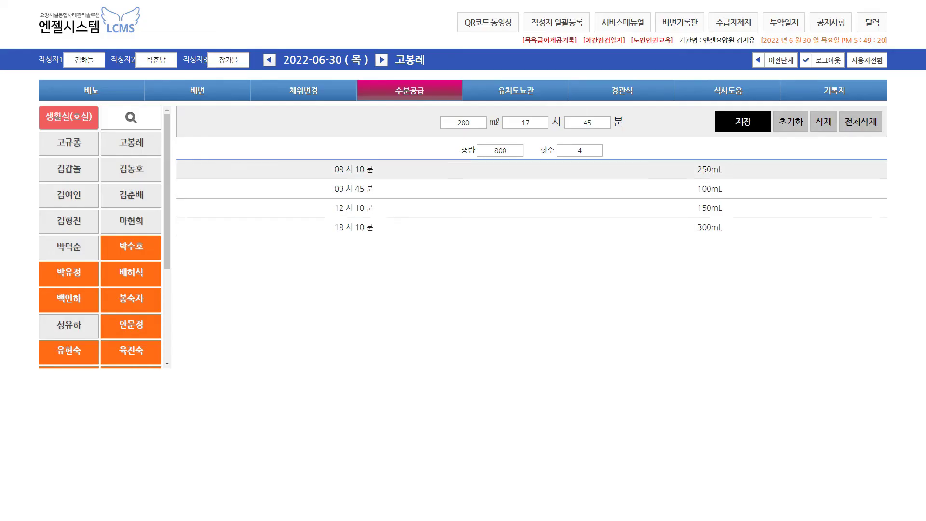
click(743, 122)
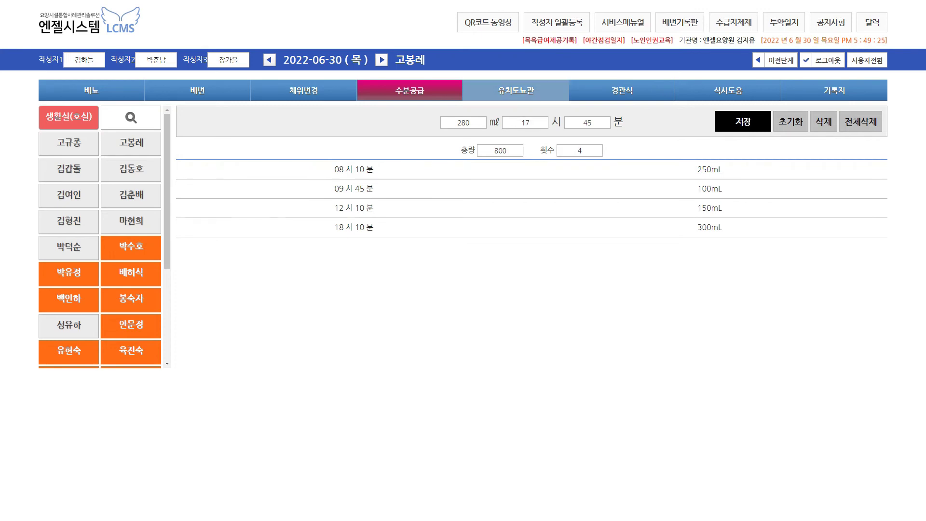
click(621, 90)
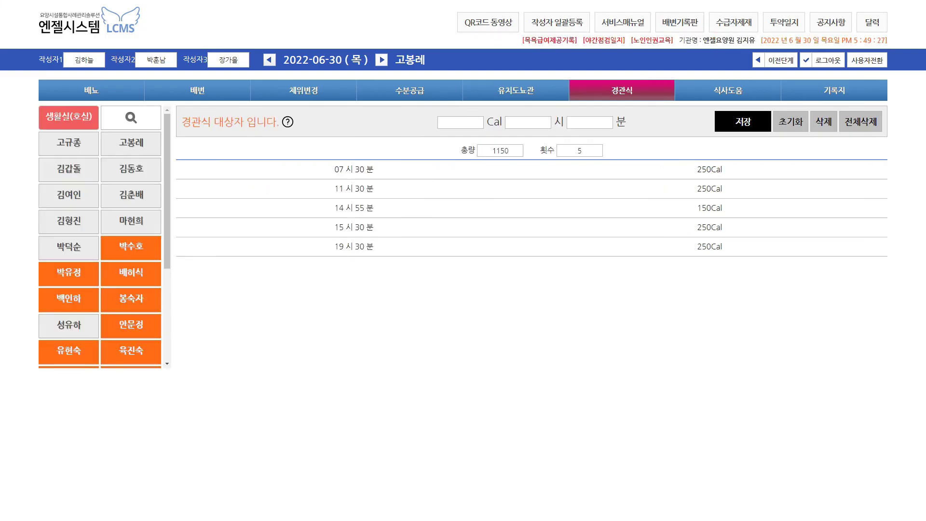
click(727, 91)
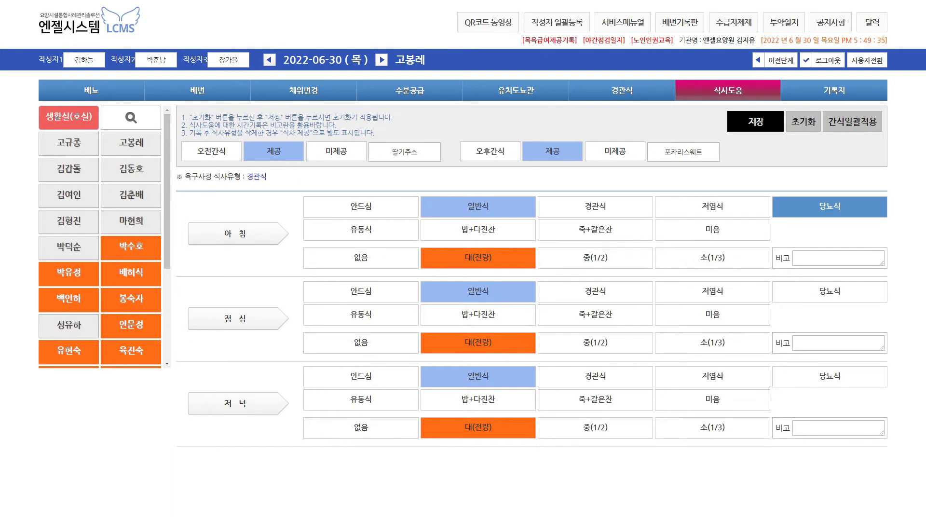
In 간식 일괄 적용, set morning snack 딸기, 요플레 and afternoon snack 감자젤, and save
click(852, 122)
click(224, 200)
key(Down)
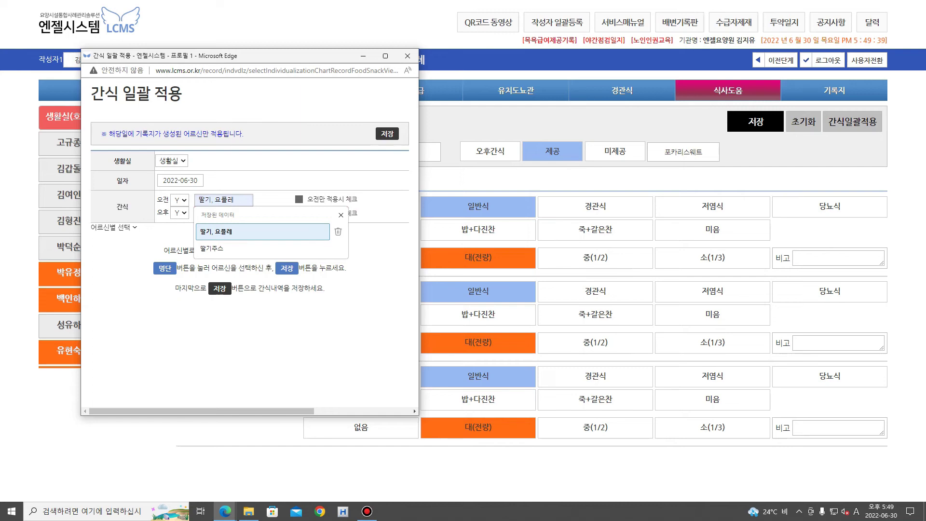
key(Return)
key(Tab)
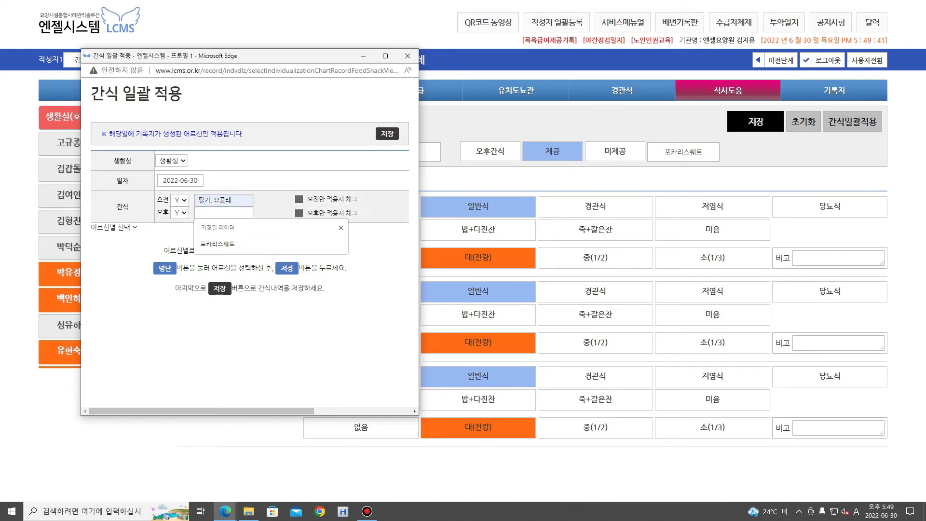
key(Down)
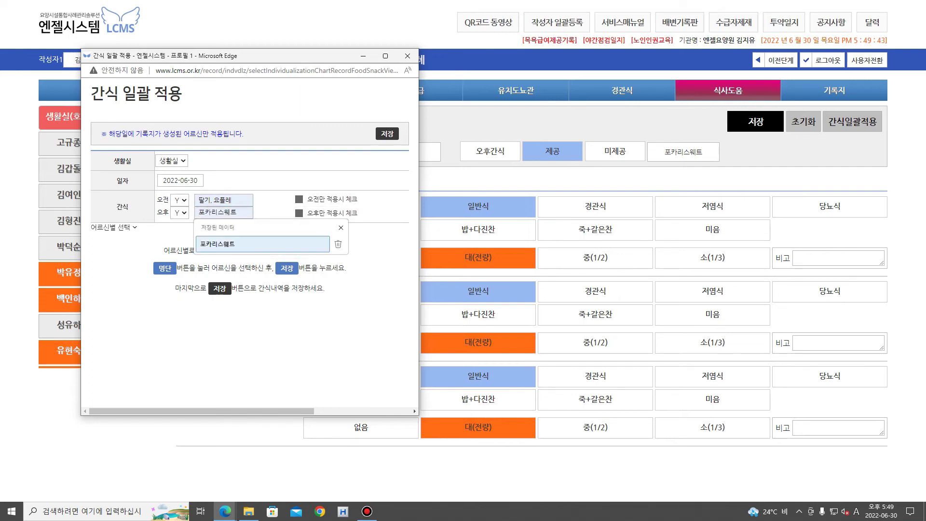
key(Escape)
text(r)
key(Hangul)
text(감자젤)
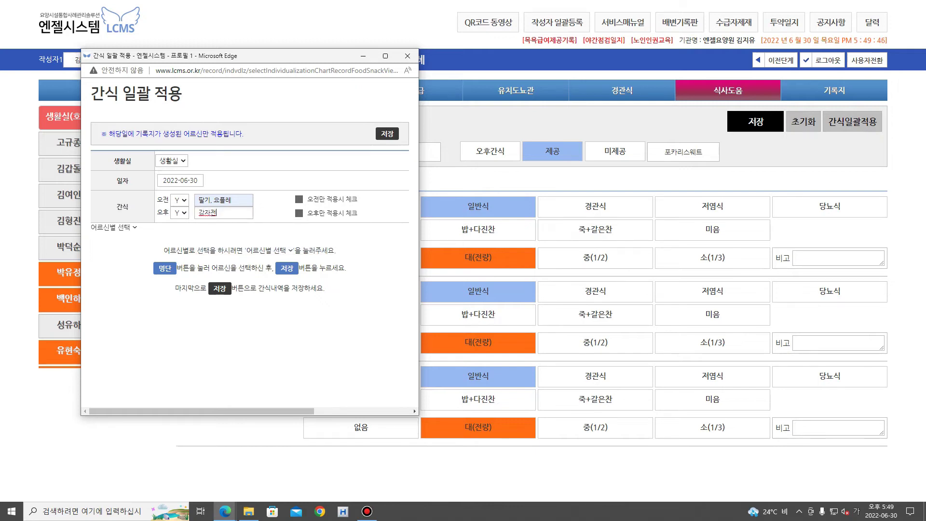
click(387, 134)
click(298, 136)
key(Return)
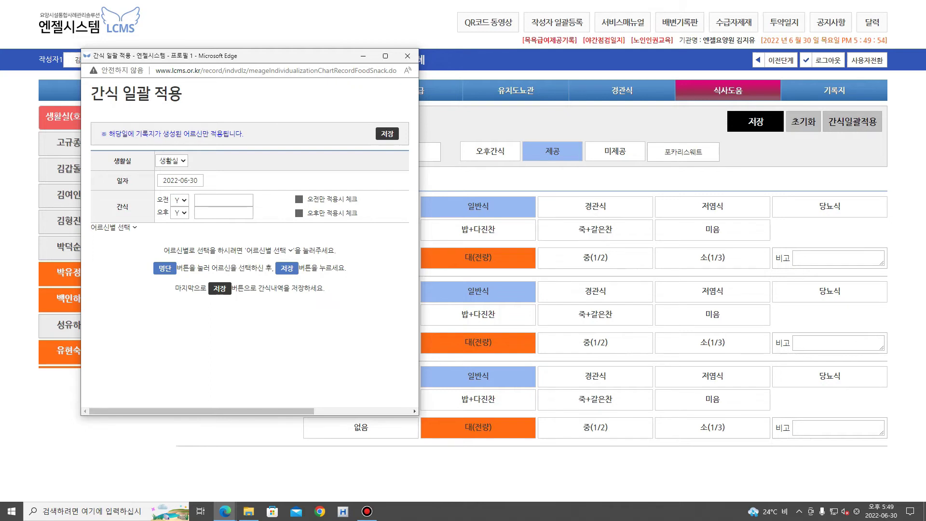
Add the tube-feeding resident to the snack selection, close the window and the meal-assistance tab
click(114, 227)
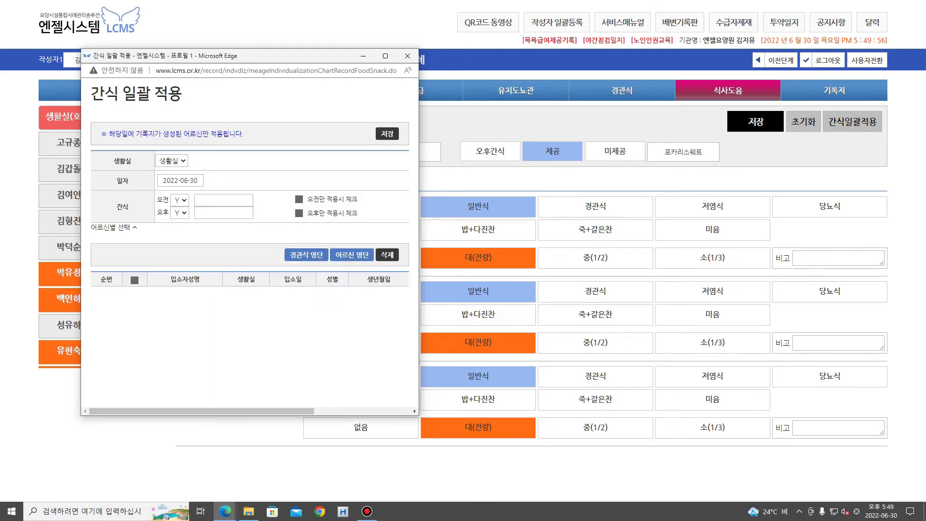
click(306, 254)
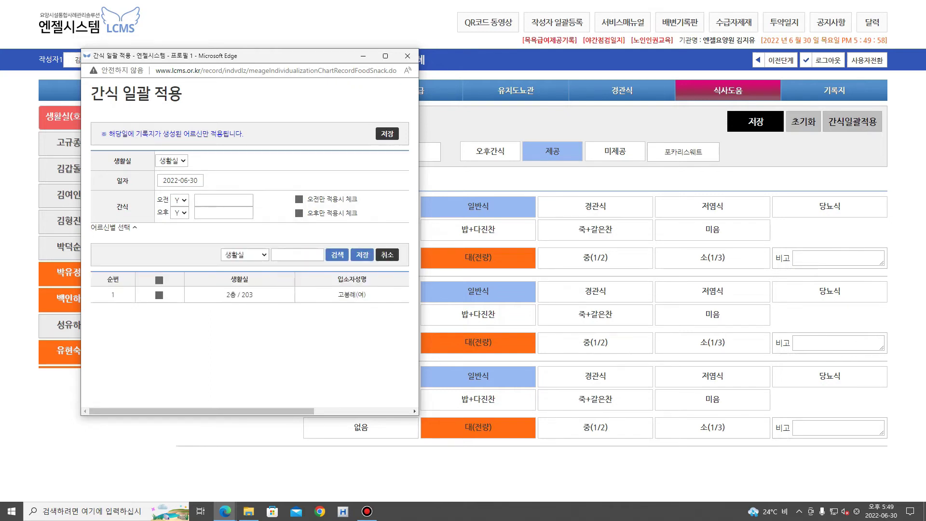
click(362, 254)
click(223, 200)
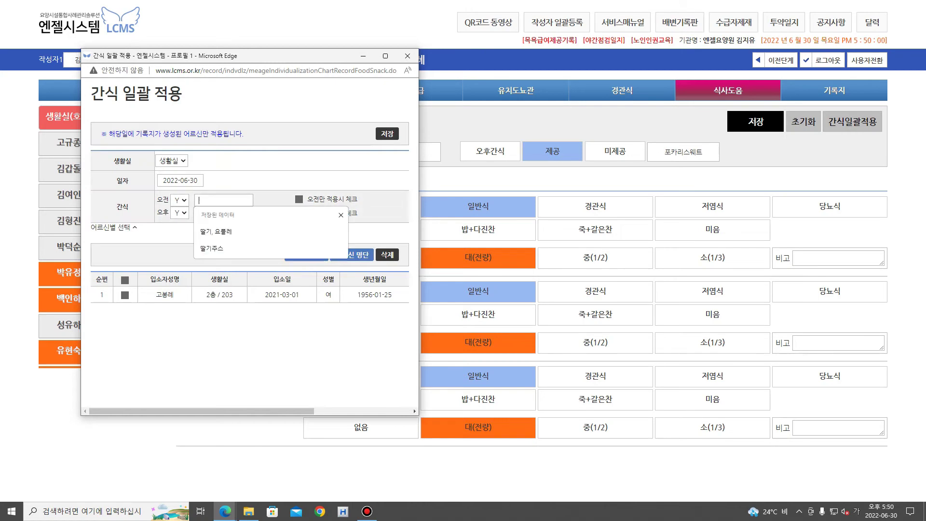
click(408, 56)
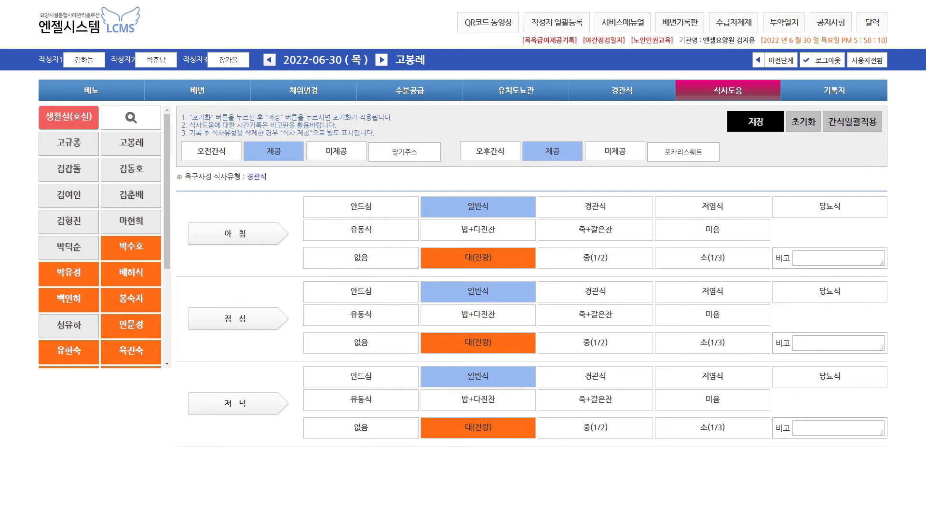
key(F11)
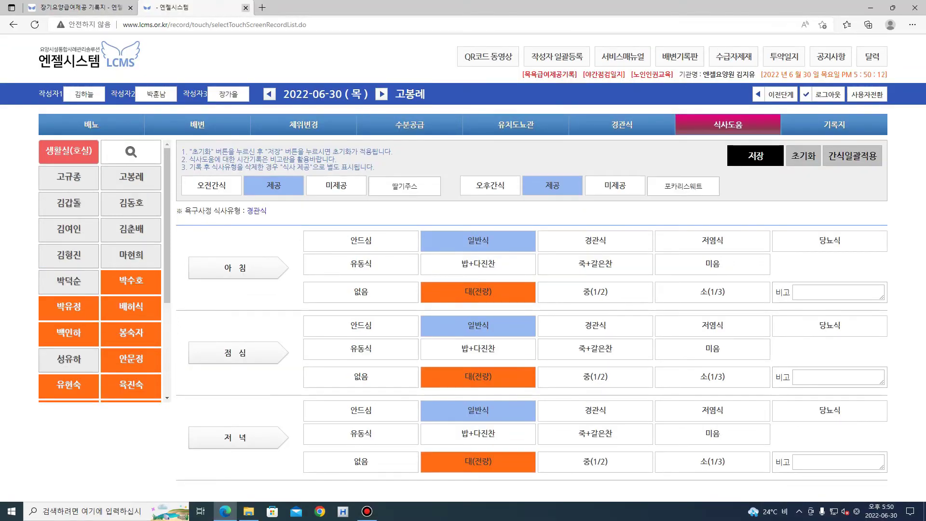
click(245, 8)
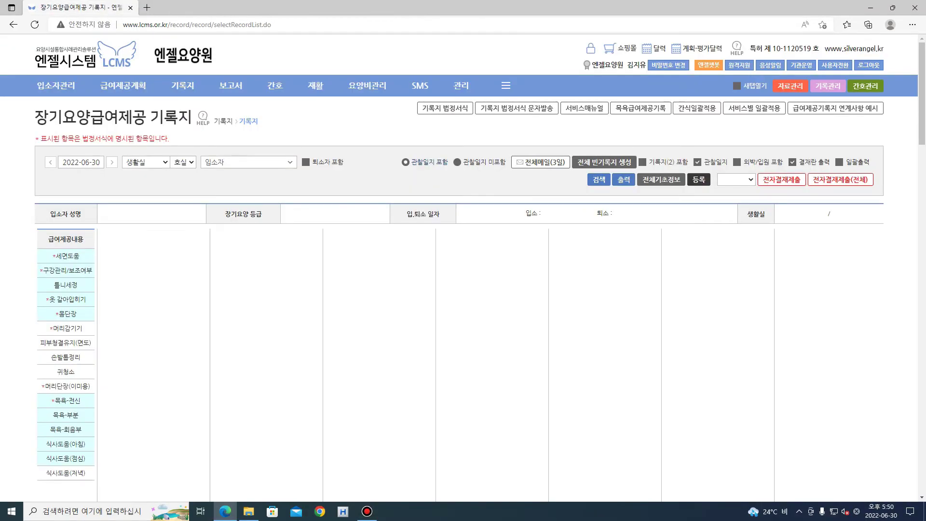
Return the record page to full screen and bring up the 급여제공계획 menu
key(F11)
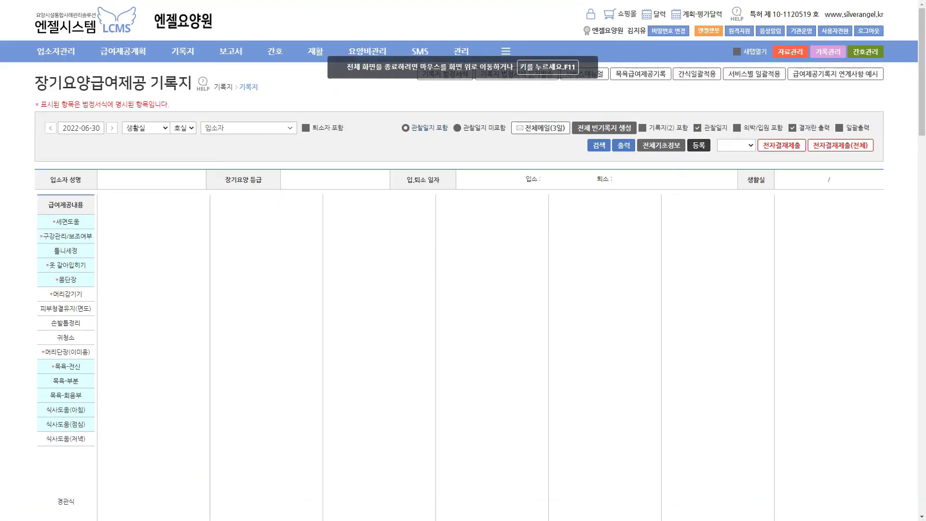
mouse_move(183, 52)
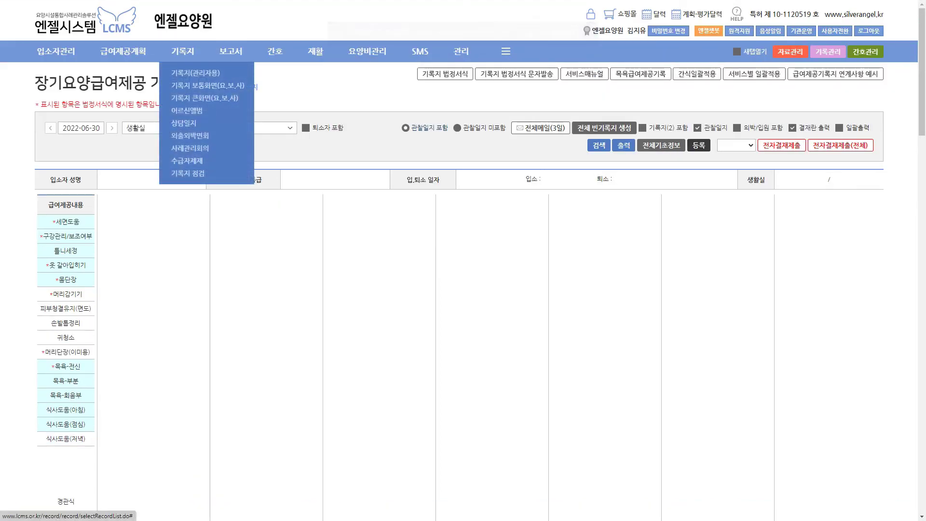
mouse_move(123, 52)
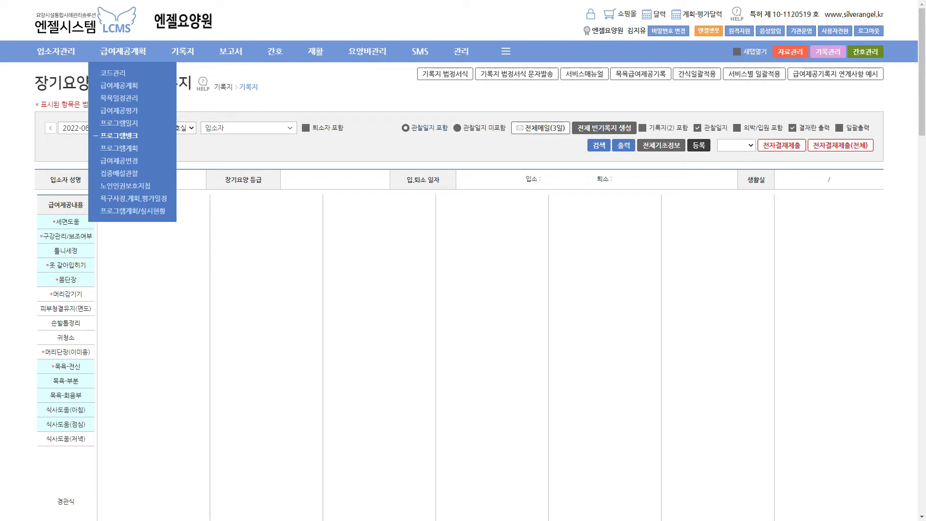
Review the 다트놀이 plan form from the program bank, then return to the June 2022 plan list
click(119, 135)
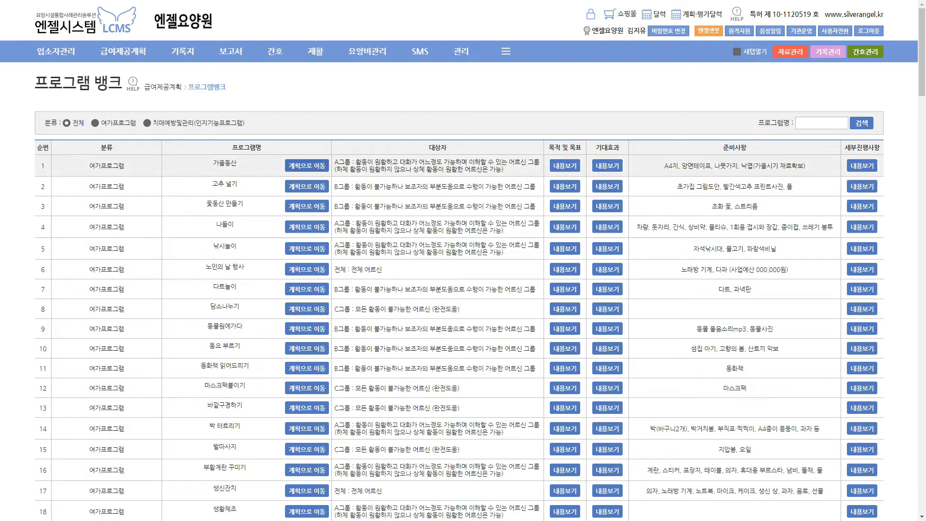
click(307, 289)
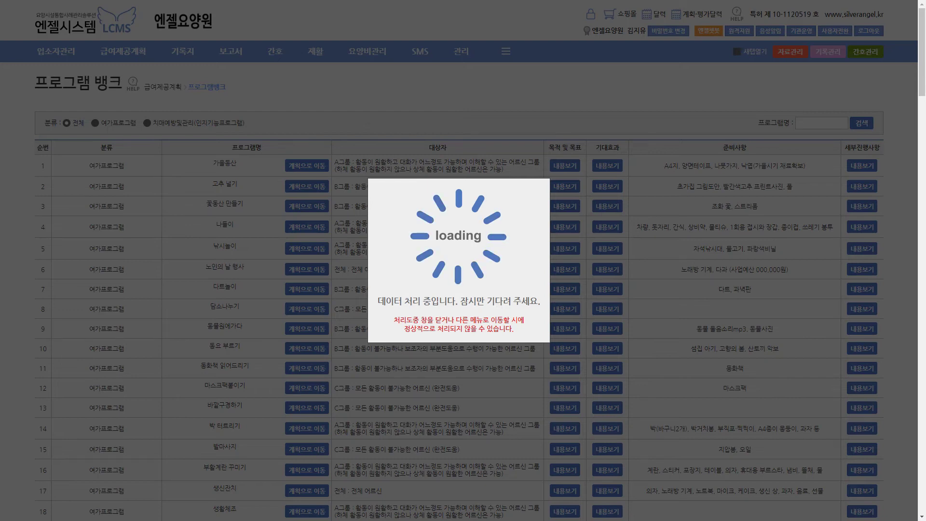
scroll(338, 289, down, 6)
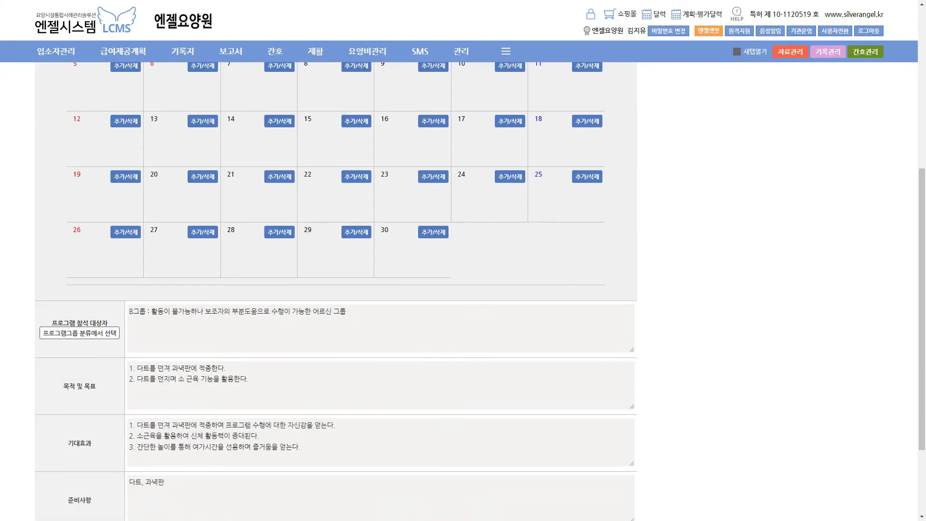
scroll(338, 290, down, 2)
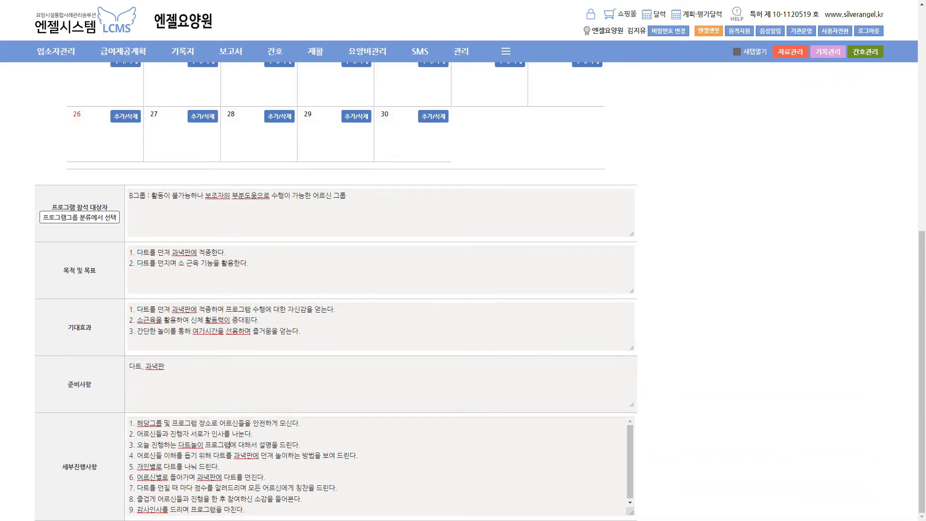
scroll(338, 289, up, 8)
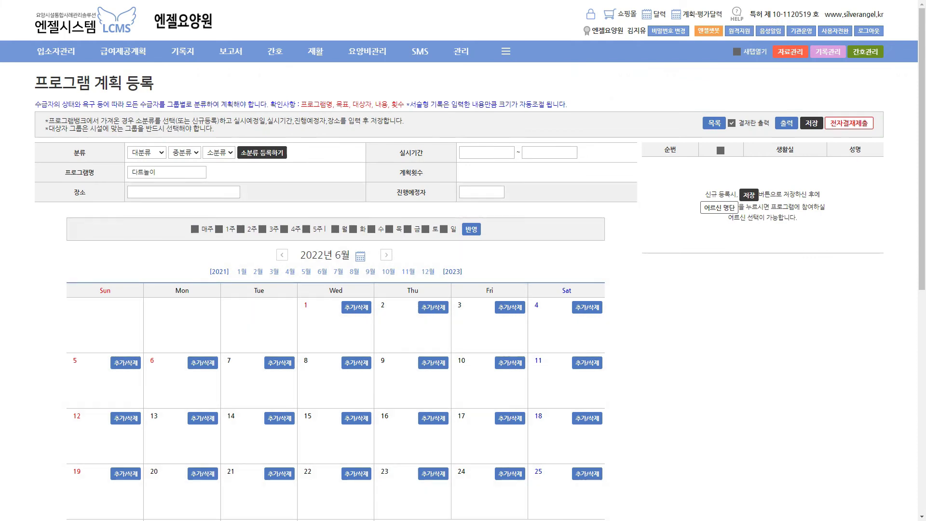
click(487, 152)
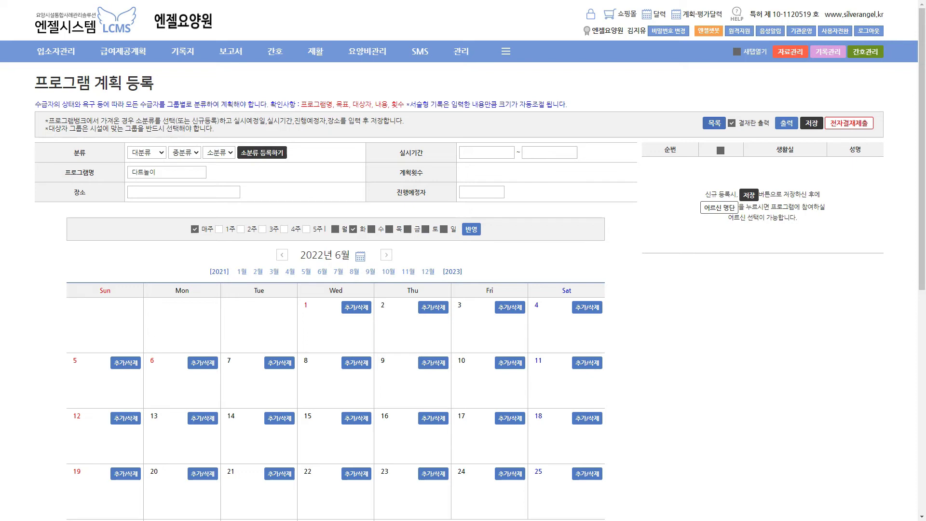
click(714, 123)
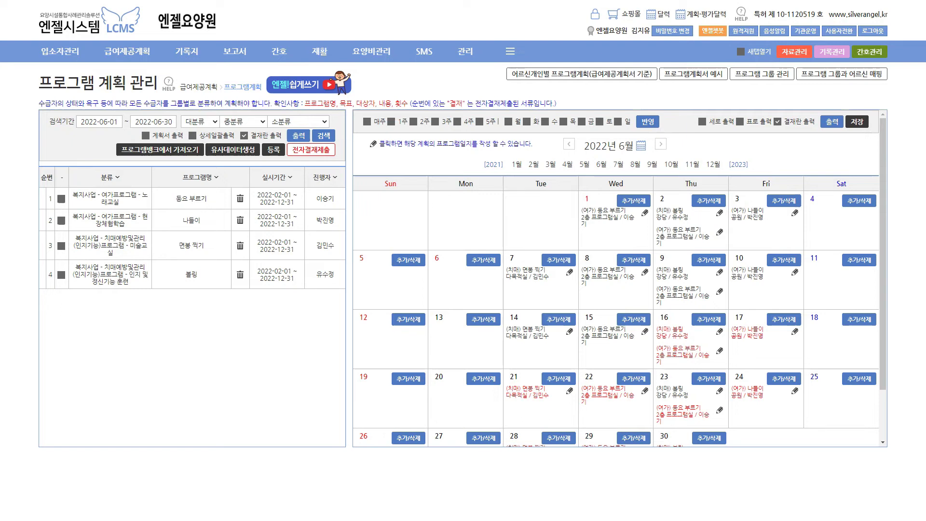
Try adding a June 1 session, dismiss the warning, and open the 30 June 동요 부르기 log form
scroll(620, 278, down, 1)
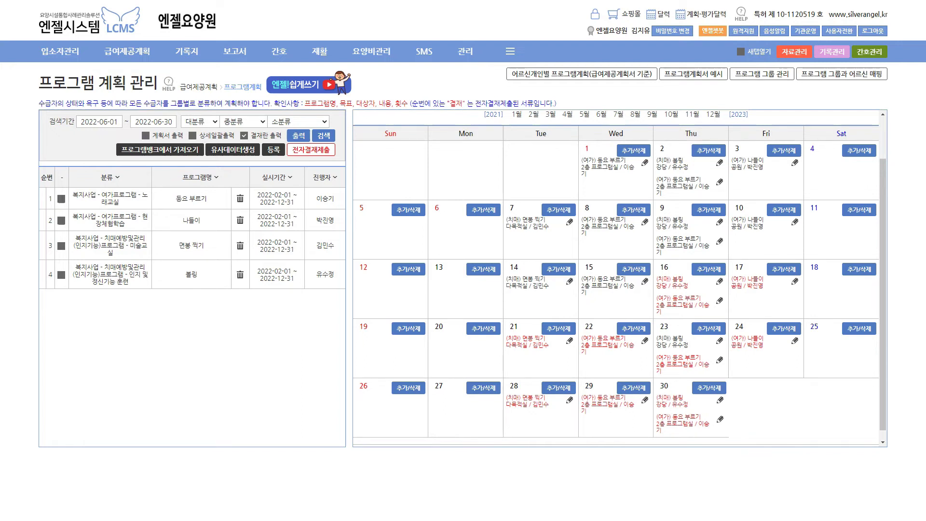
scroll(619, 278, up, 1)
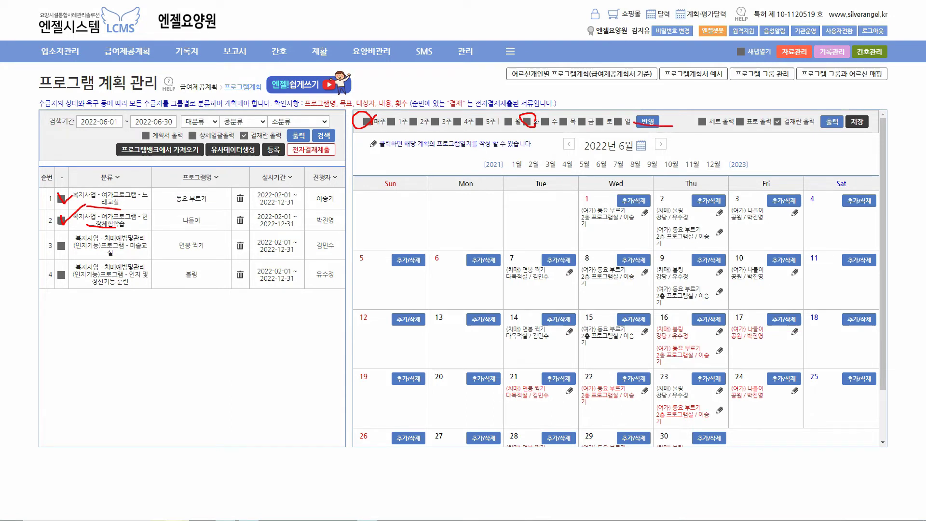
click(633, 201)
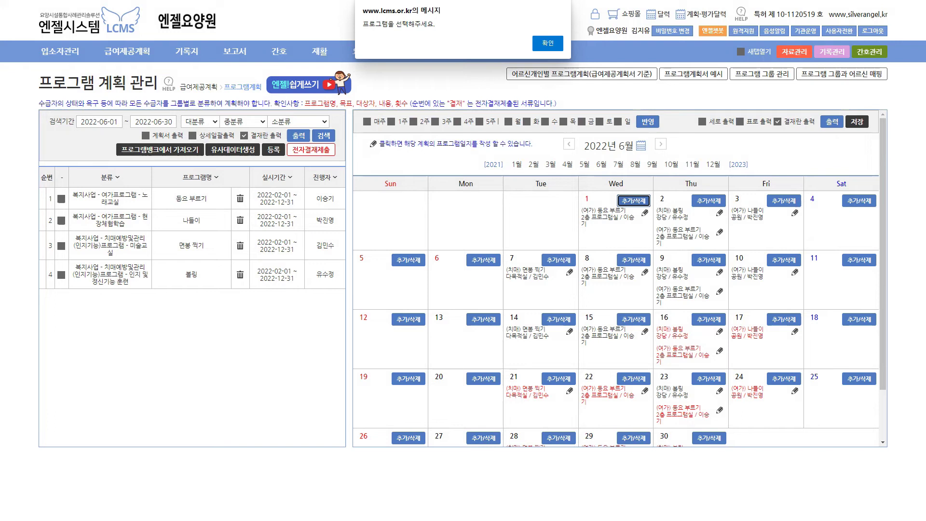
key(Return)
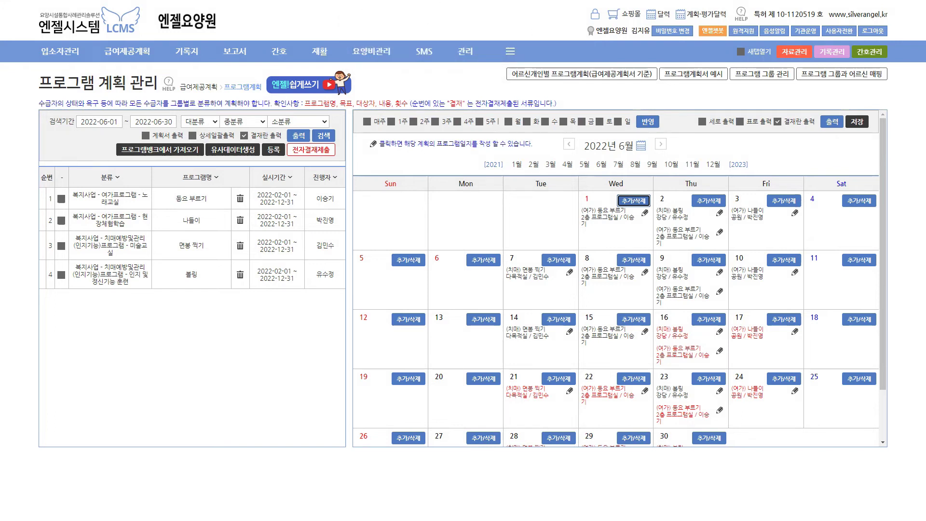
scroll(620, 278, down, 1)
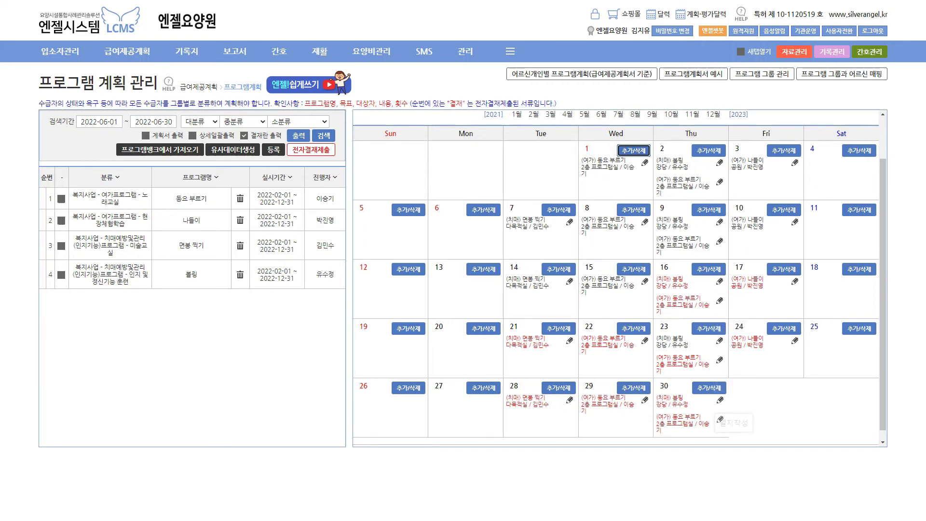
click(719, 419)
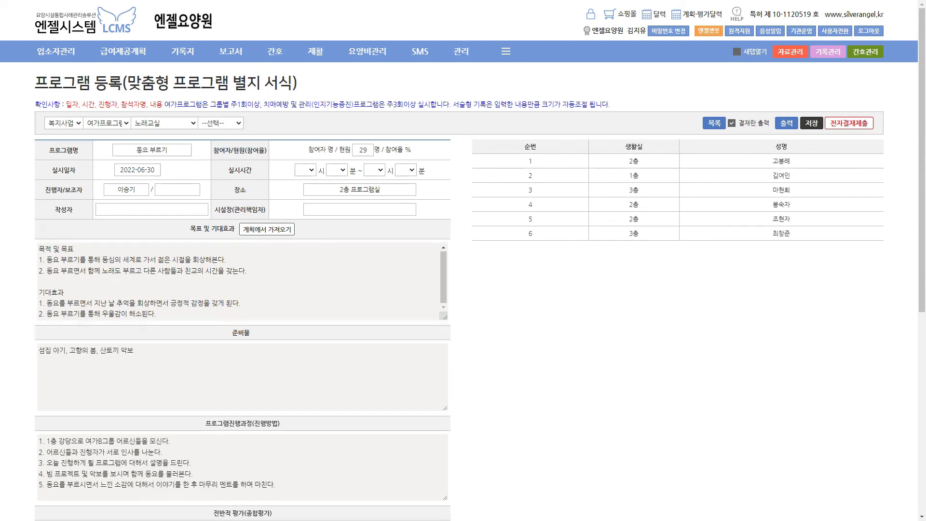
Set the 동요 부르기 session time to 10:00–11:00 and save the log
click(304, 170)
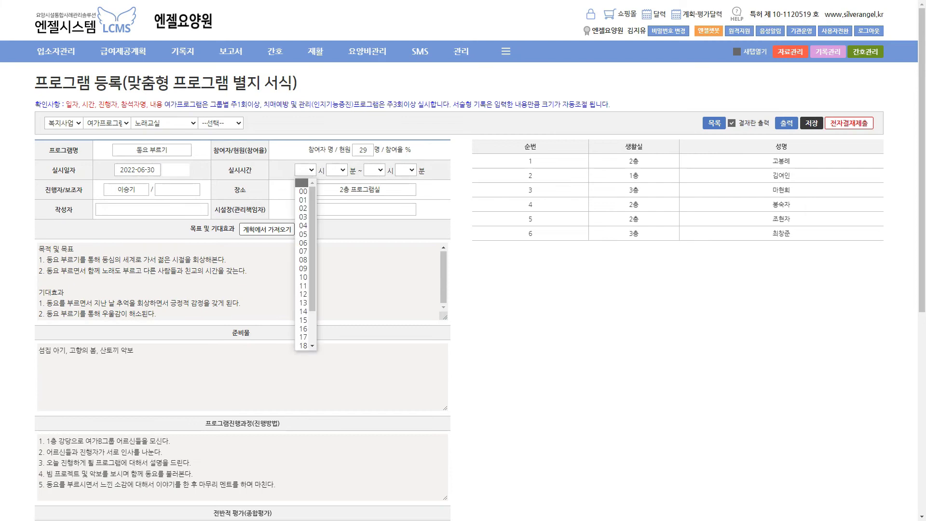
click(302, 277)
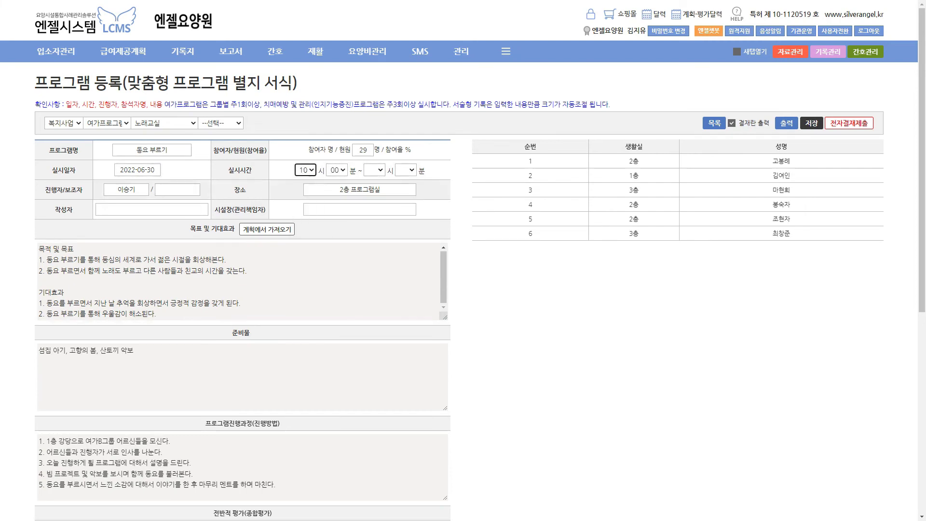
click(374, 170)
click(370, 285)
click(811, 123)
click(548, 42)
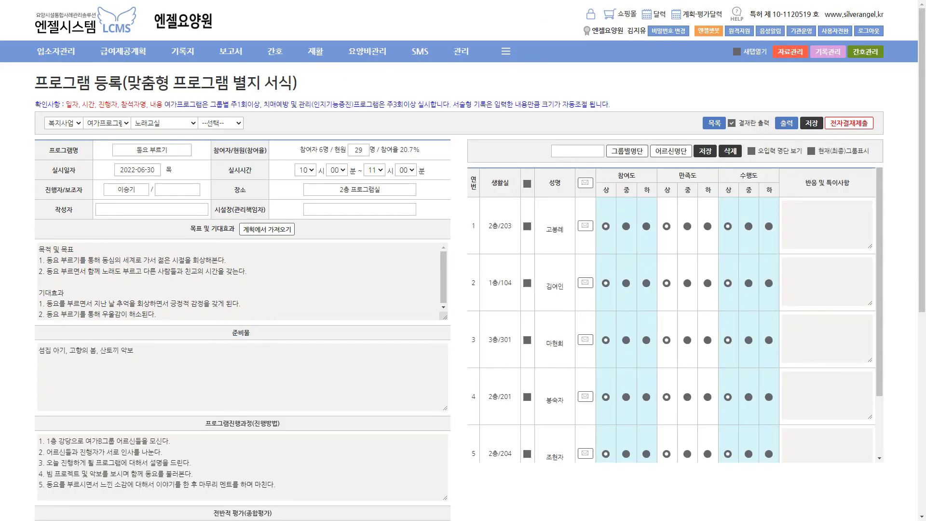
Open the 프로그램 일지 list showing the saved session
drag(617, 176, 758, 176)
click(766, 175)
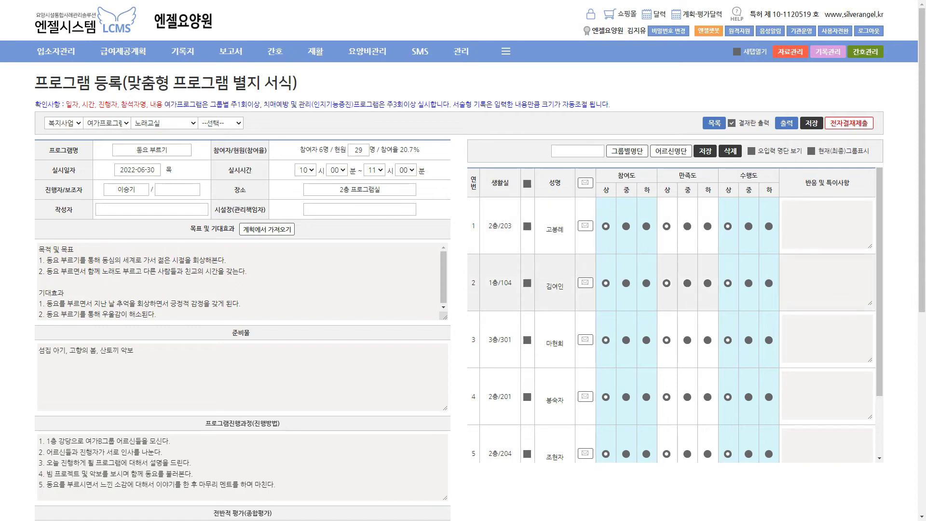
click(713, 123)
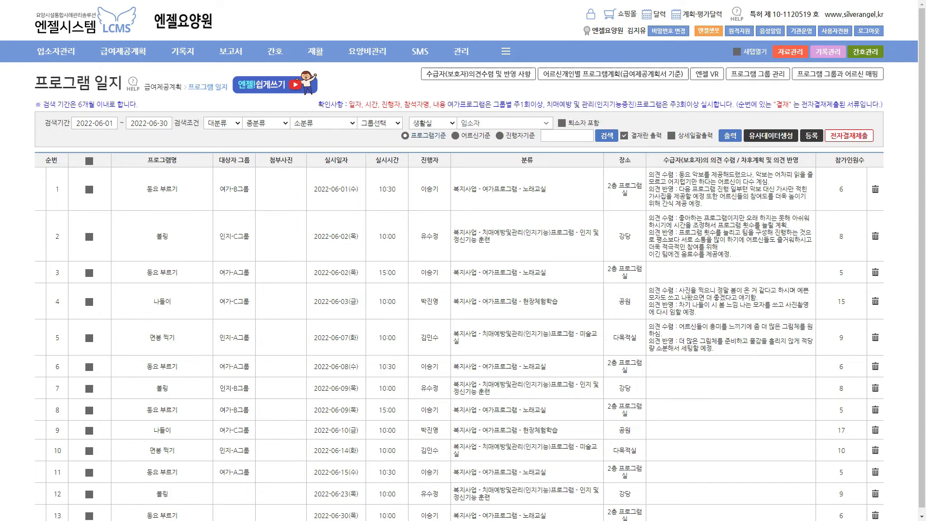
Log out and log back in with the account password
drag(76, 83, 138, 66)
click(139, 67)
mouse_move(122, 52)
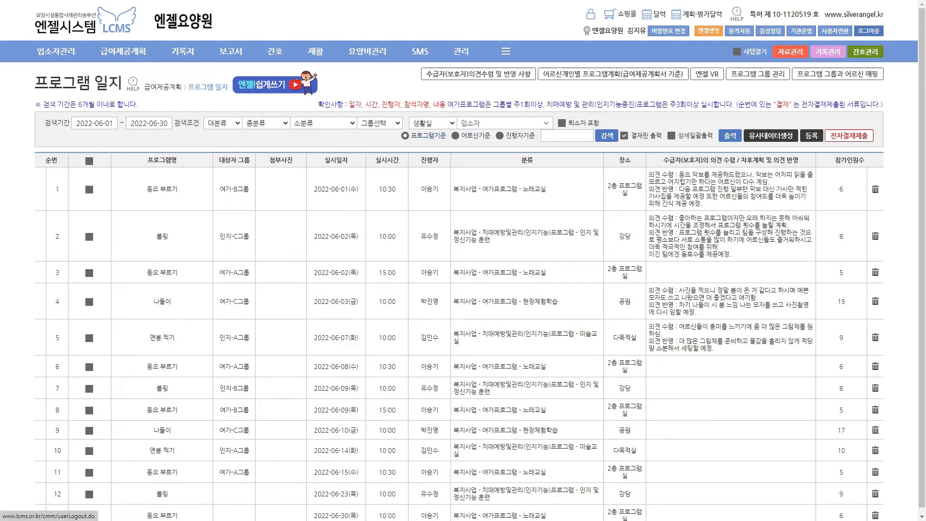
click(868, 31)
text(••••)
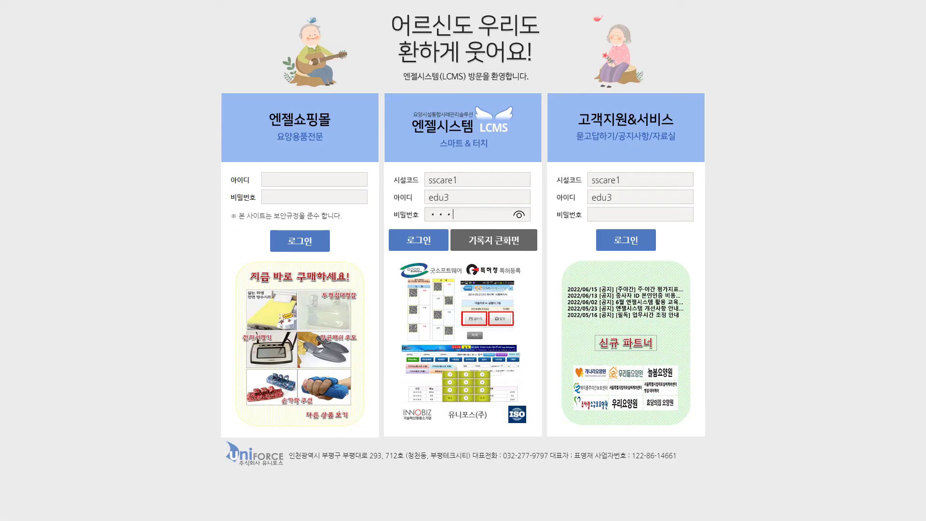
key(Return)
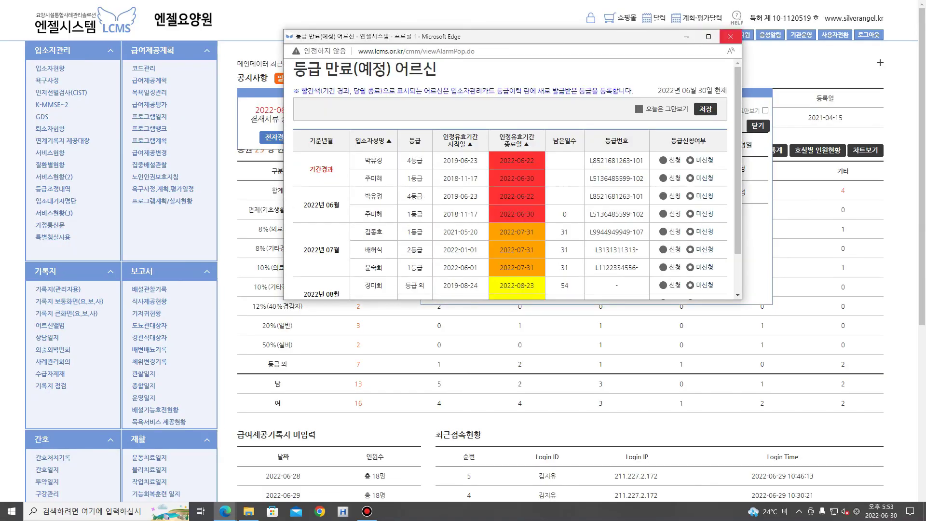
Close the certification, notice and e-approval popups, then open 프로그램계획 management
click(730, 36)
click(757, 125)
click(335, 138)
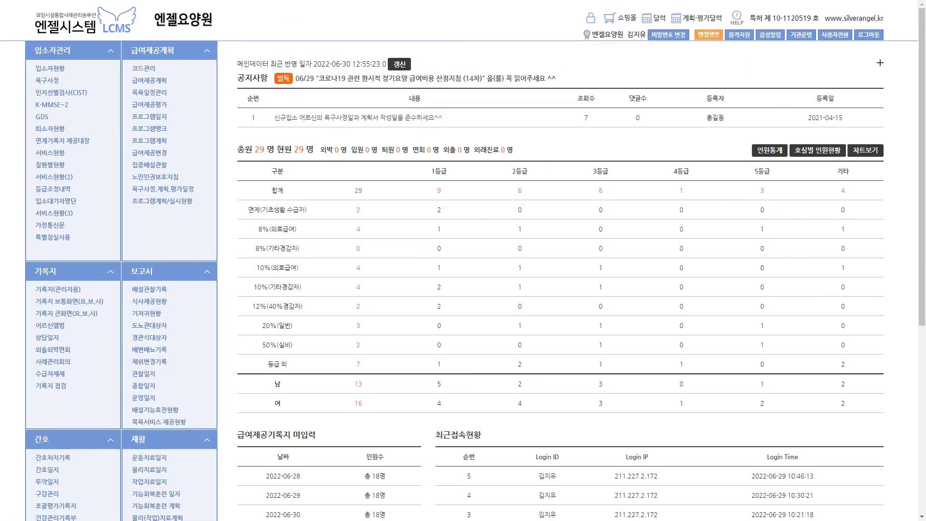
click(150, 140)
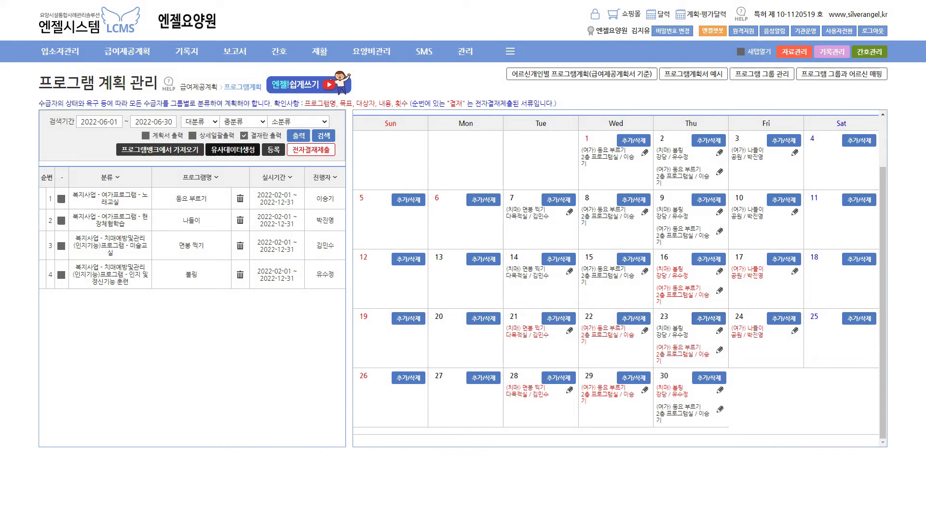
mouse_move(127, 52)
click(123, 86)
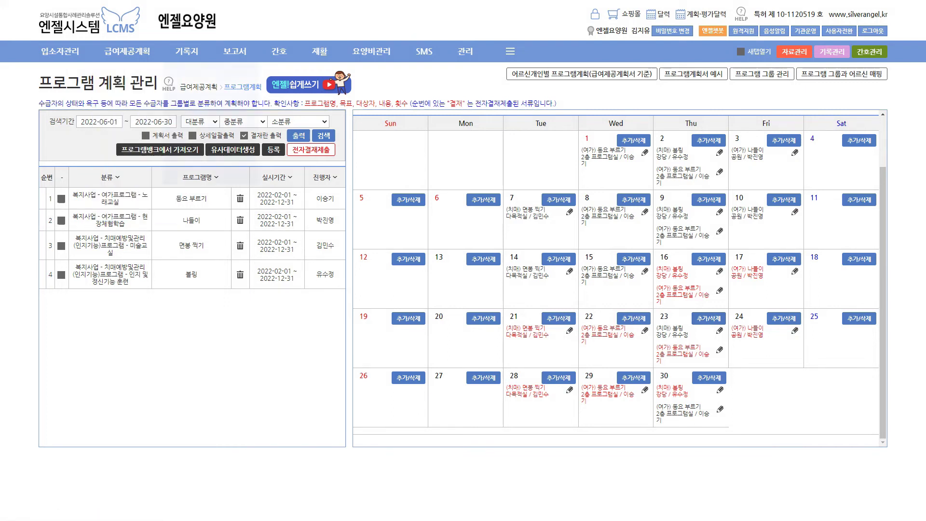
mouse_move(187, 51)
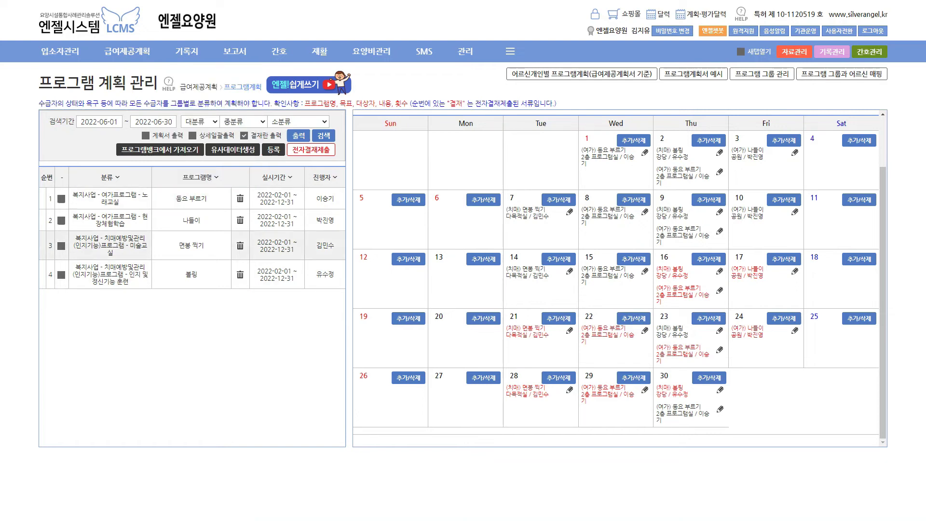
mouse_move(127, 51)
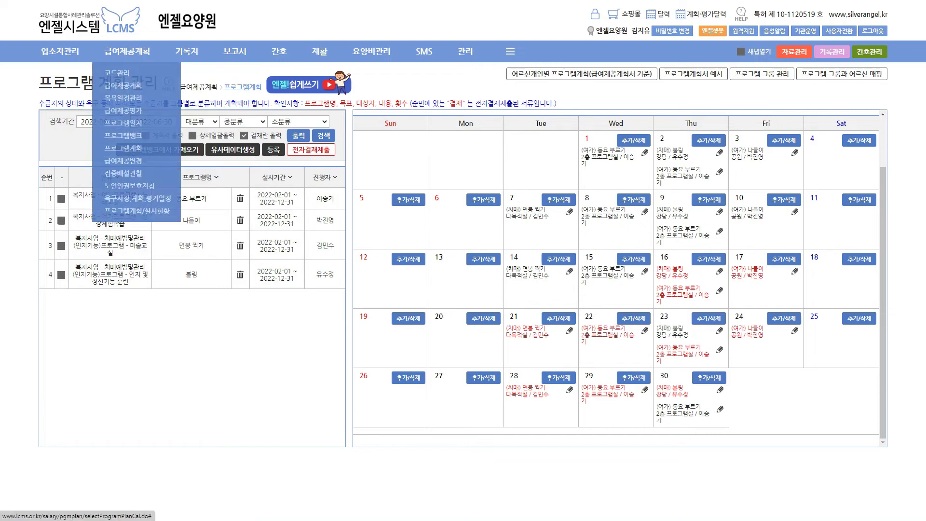
Open the 프로그램일지 page and launch the 엔젤 VR library of 61 travel videos
click(131, 123)
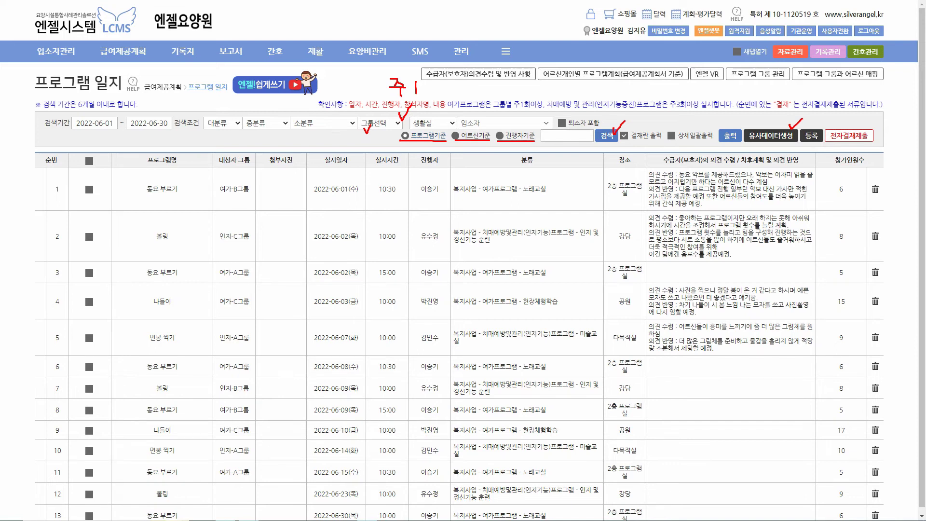
drag(721, 67, 728, 64)
key(Escape)
click(707, 74)
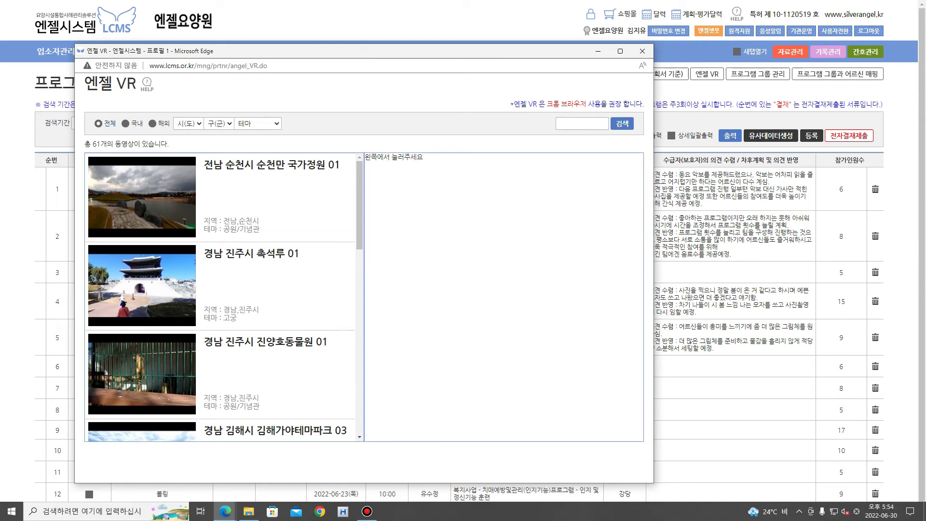
Scroll through the 엔젤 VR HELP guide, then close it and the VR window
click(147, 82)
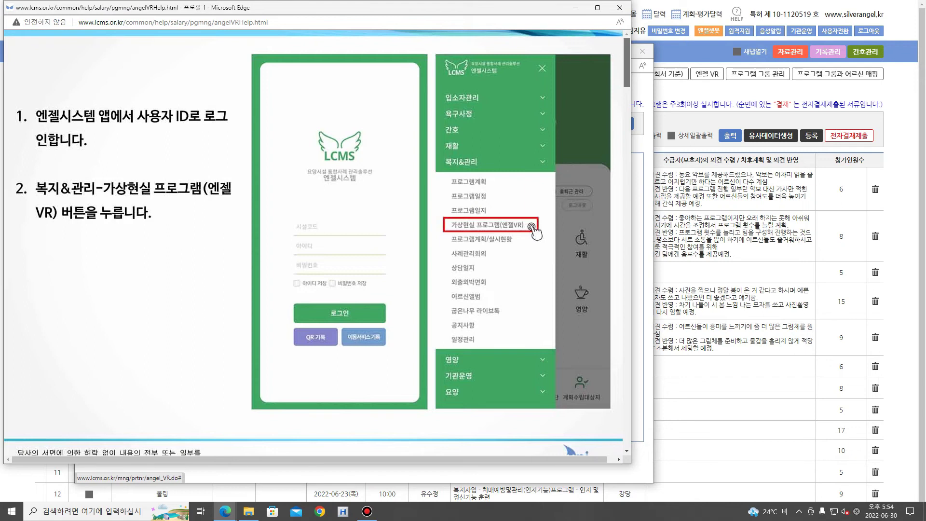
drag(626, 63, 627, 191)
scroll(593, 62, down, 10)
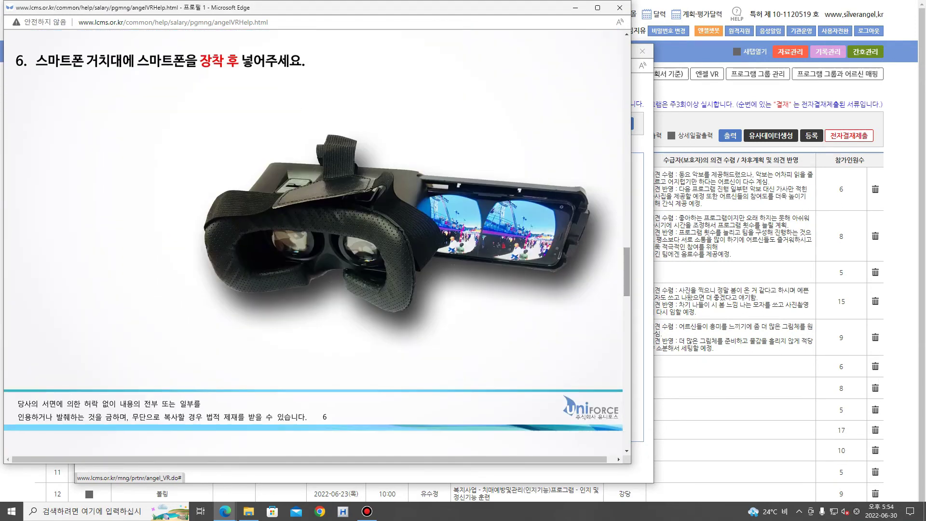
scroll(313, 241, down, 10)
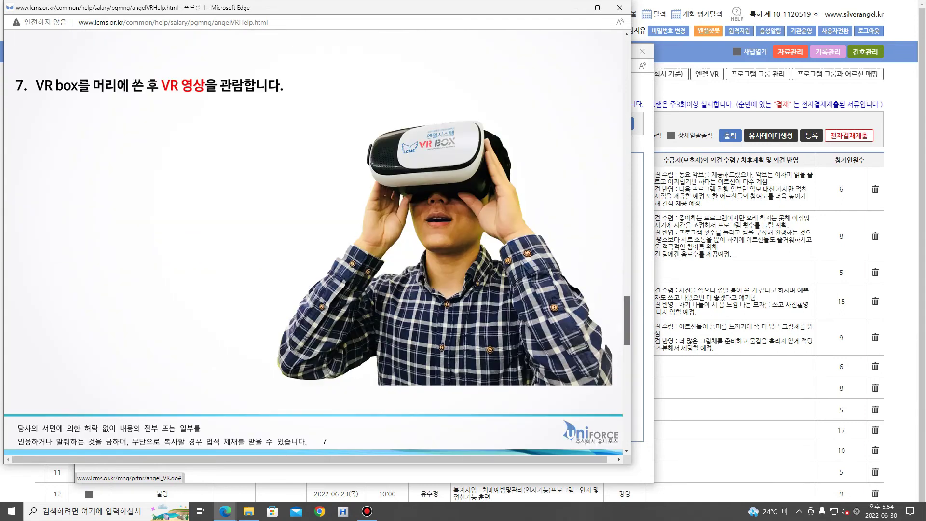
scroll(313, 241, up, 10)
scroll(314, 241, down, 3)
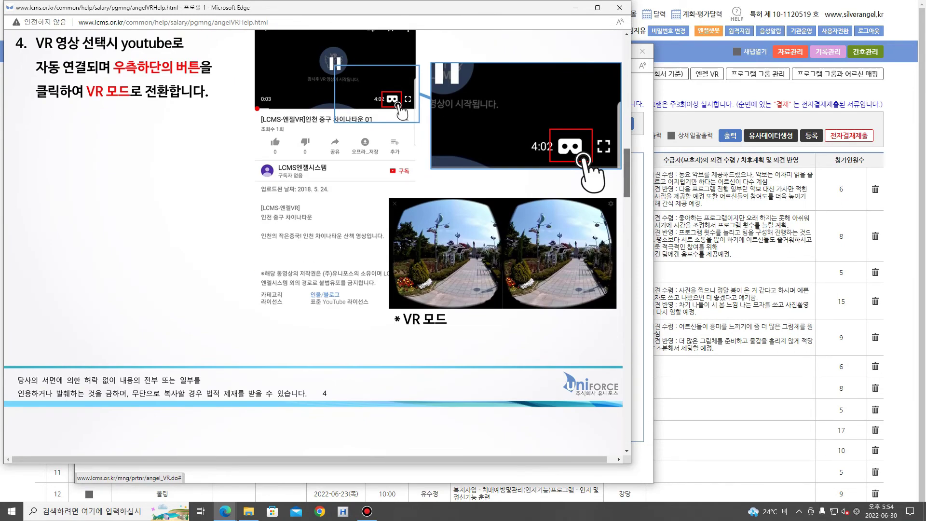
scroll(314, 241, up, 5)
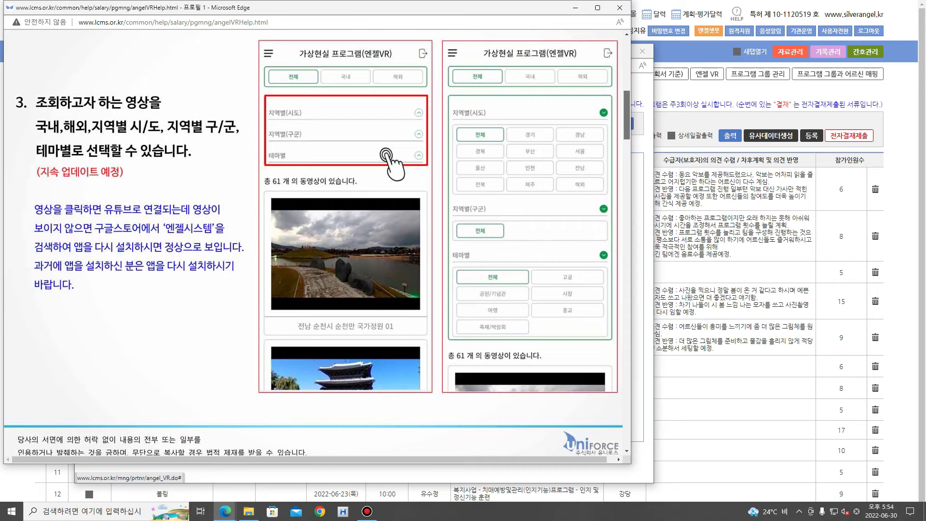
scroll(314, 241, up, 10)
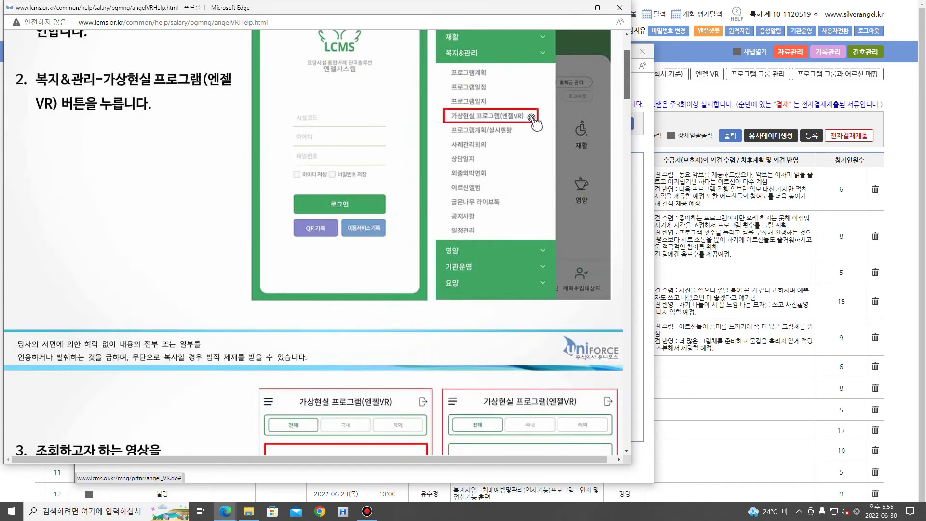
click(620, 7)
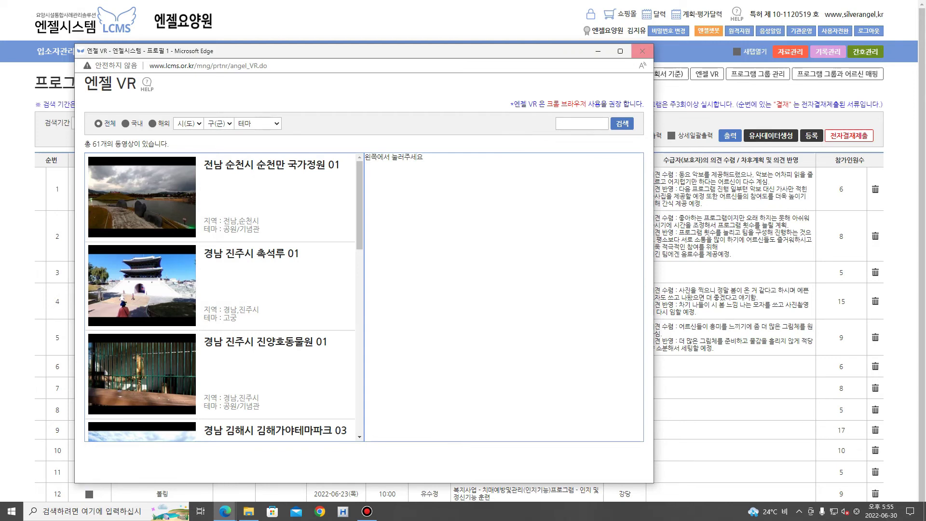
click(642, 51)
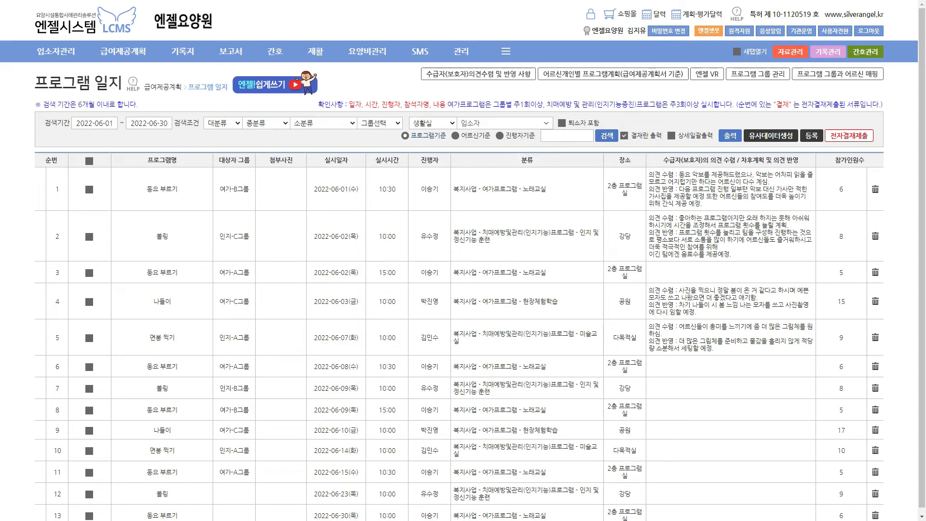
click(478, 73)
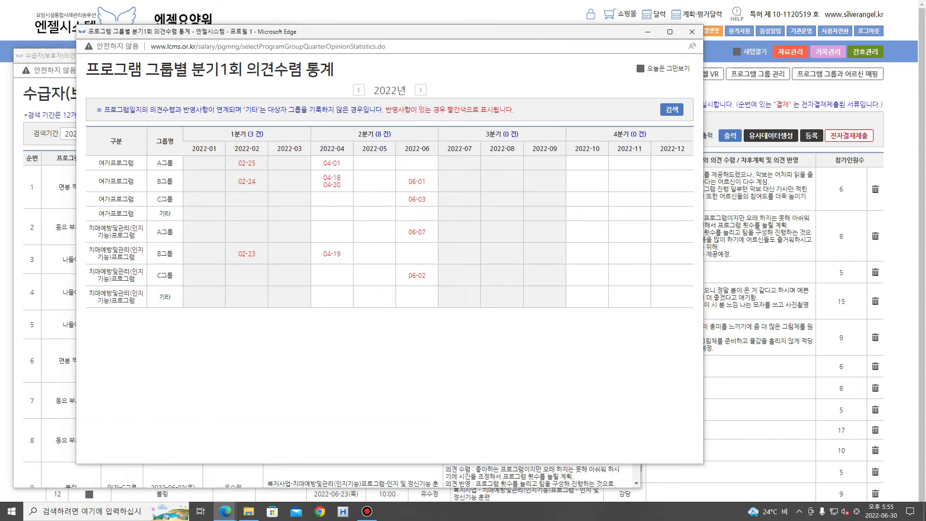
drag(180, 160, 189, 160)
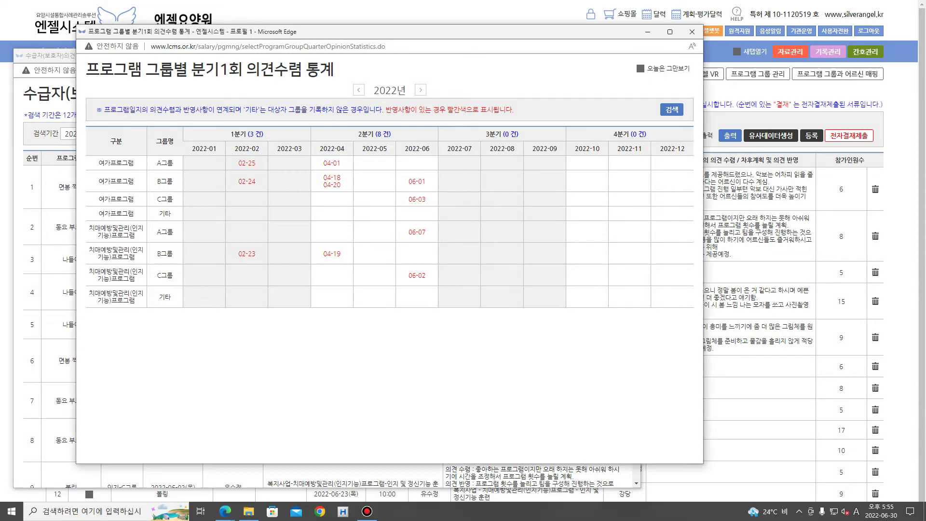
click(691, 32)
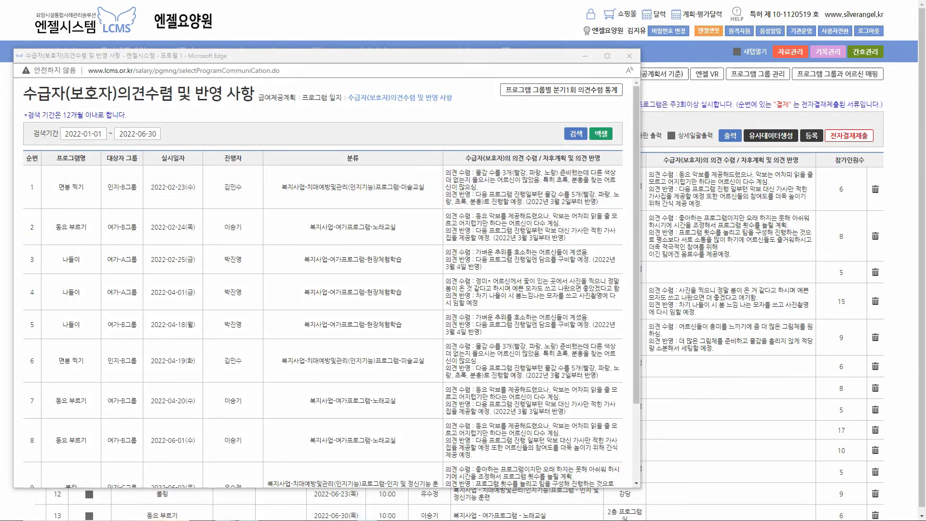
mouse_move(615, 185)
mouse_down()
mouse_move(614, 233)
mouse_move(627, 229)
mouse_up()
key(Escape)
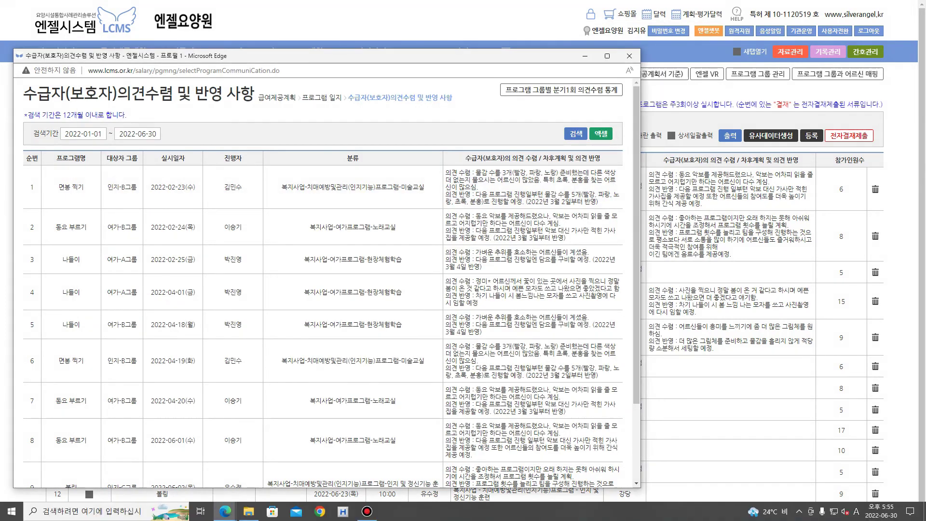
click(629, 56)
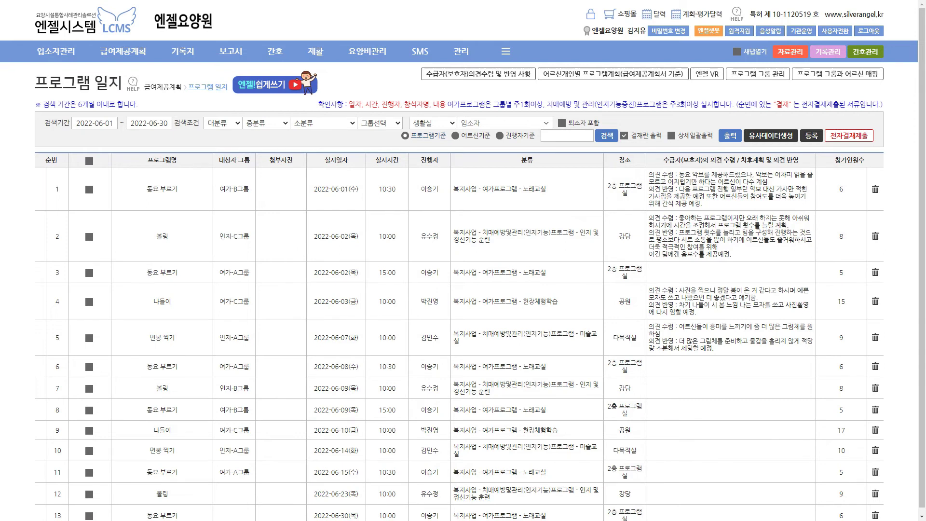
mouse_move(123, 51)
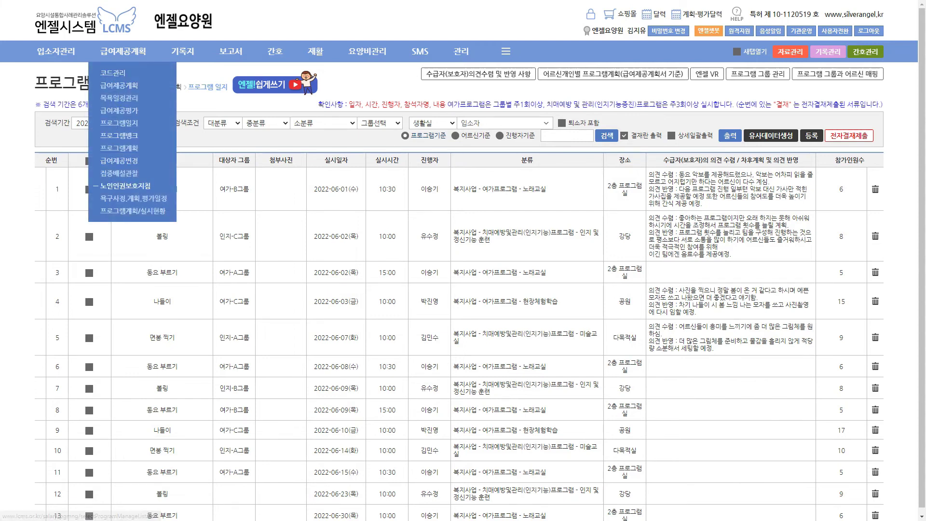
Reselect 프로그램 일지 to list entries from 2022-06-01 to 2022-07-05
click(133, 210)
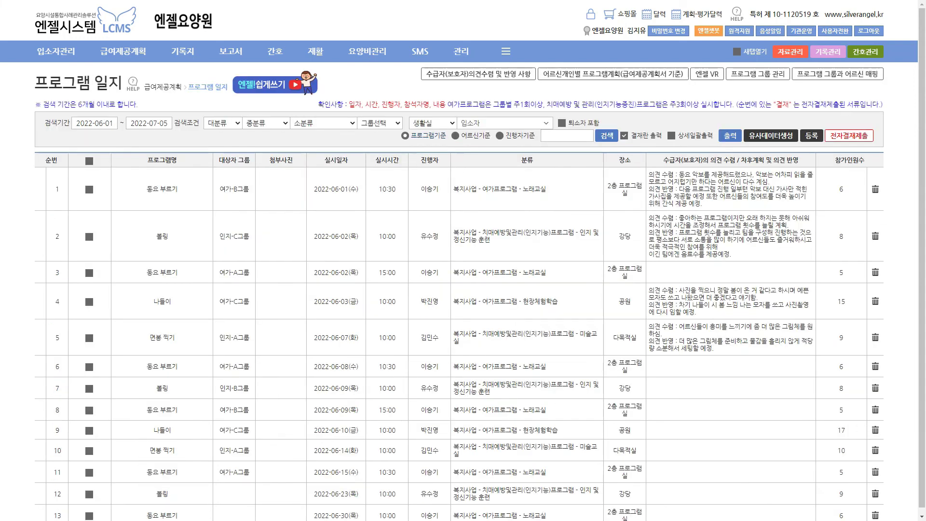
mouse_move(274, 51)
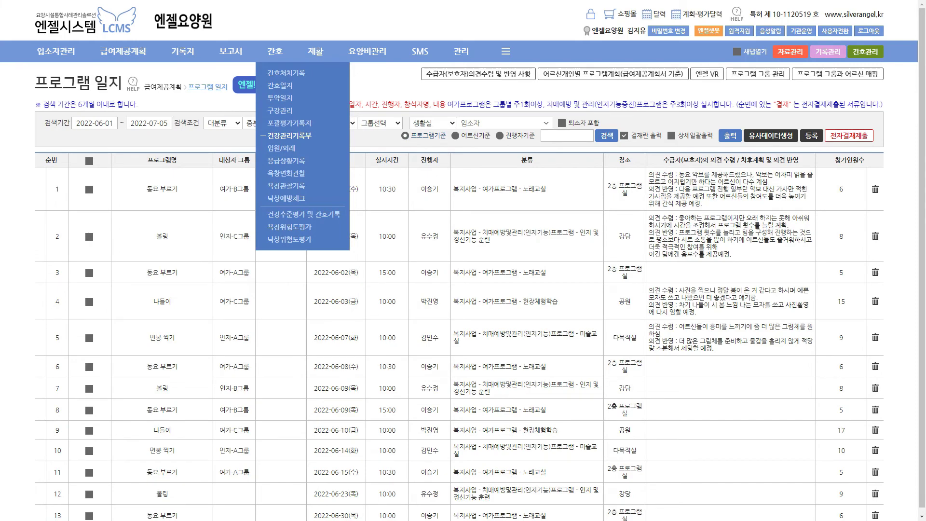
Open 간호 > 건강관리기록부 and press 전체 for all-resident entry on 2022-07-05
click(288, 135)
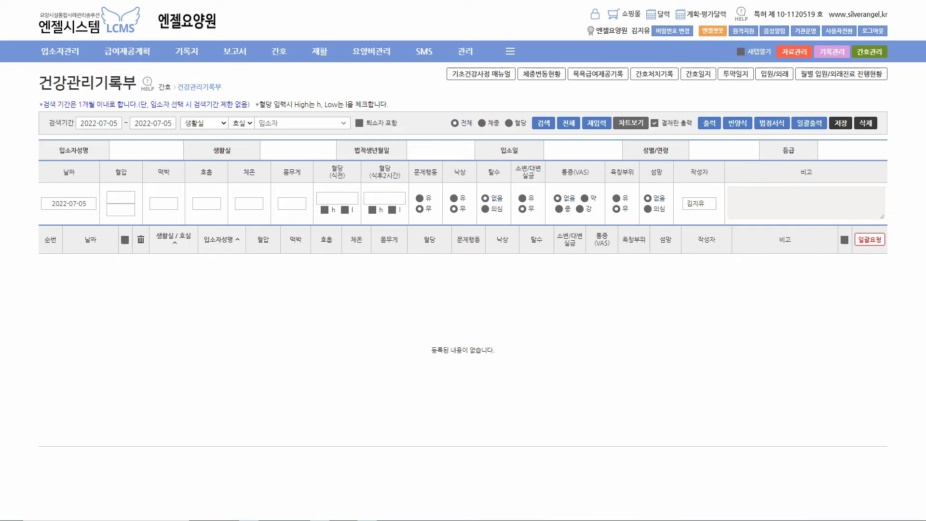
mouse_move(575, 130)
mouse_down()
mouse_move(560, 128)
mouse_move(568, 116)
mouse_up()
key(Escape)
click(569, 123)
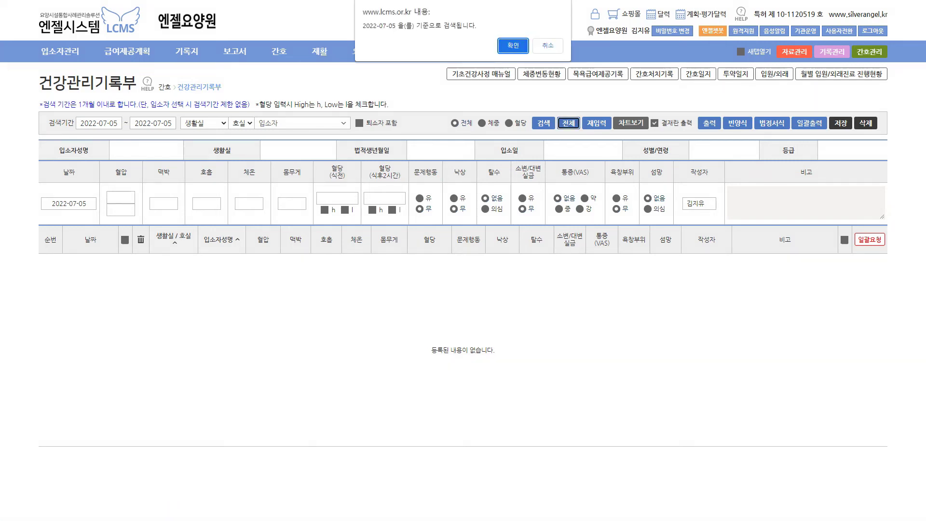
Confirm the 2022-07-05 search, re-enter the first resident's systolic 120, and save all four records
key(Return)
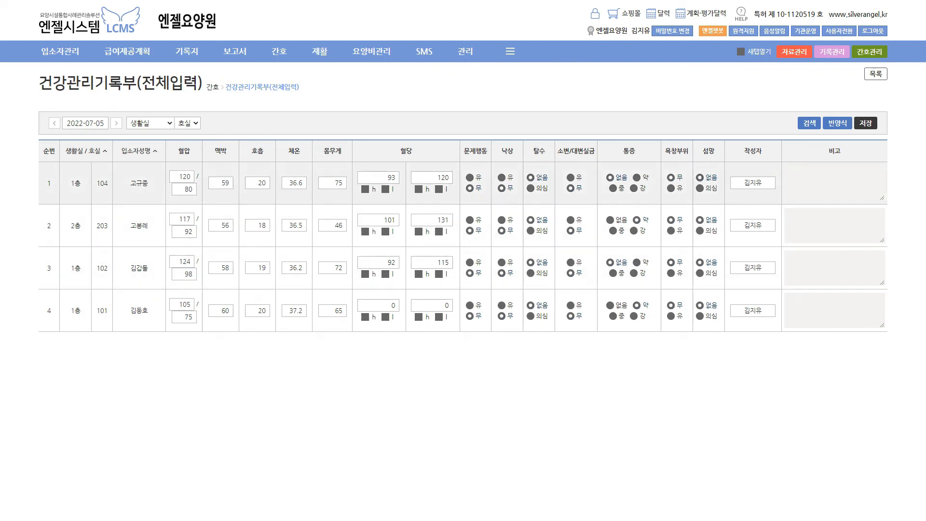
drag(176, 182, 188, 182)
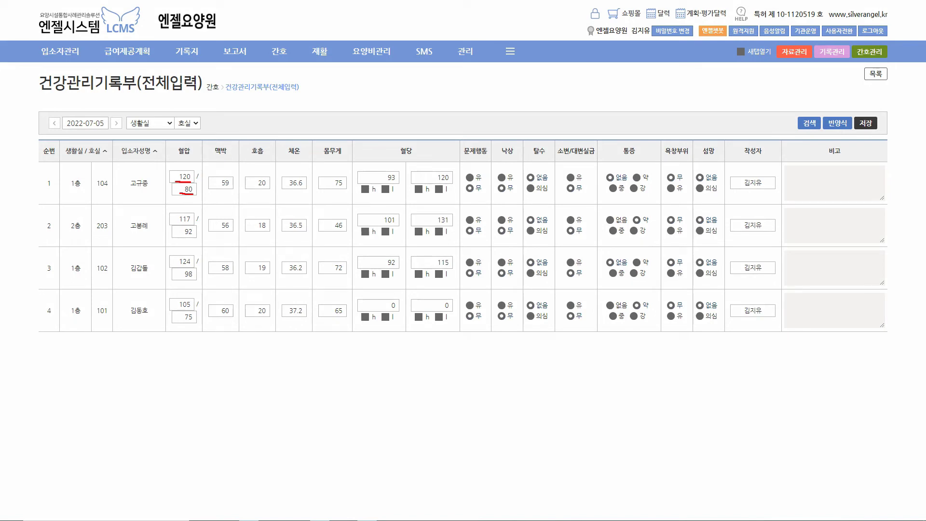
key(Escape)
drag(179, 177, 191, 177)
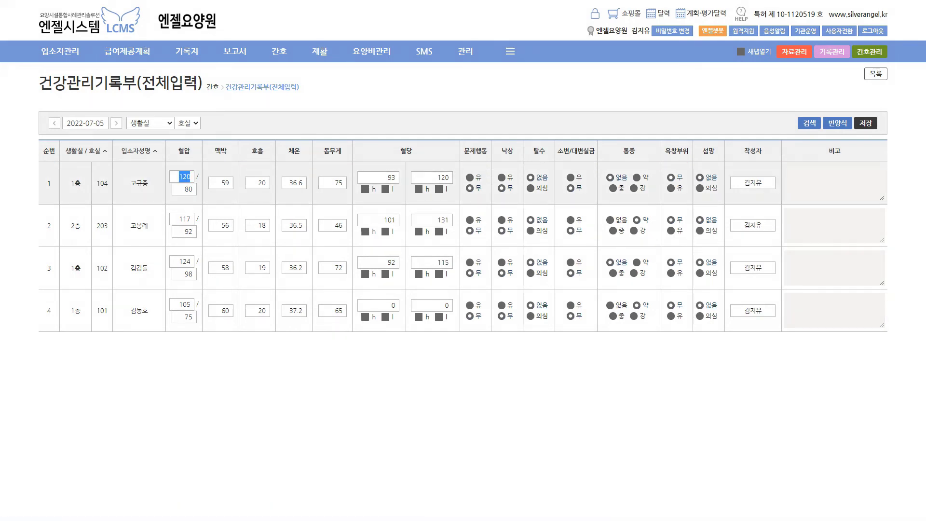
text(18)
key(BackSpace)
text(20)
click(865, 123)
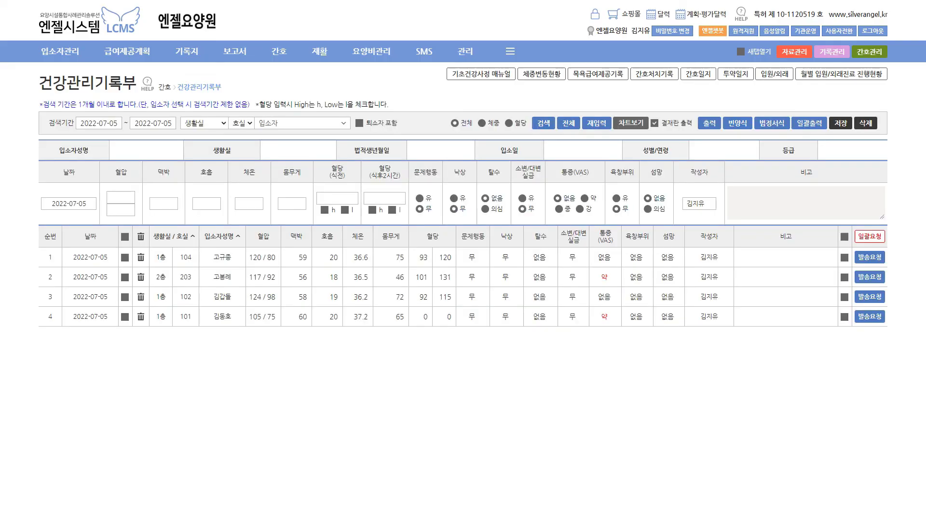
Highlight the saved rows, blood sugar/behaviour/fall fields and chart view, then open 간호처치기록
mouse_move(42, 255)
mouse_down()
mouse_move(25, 302)
mouse_move(30, 315)
mouse_up()
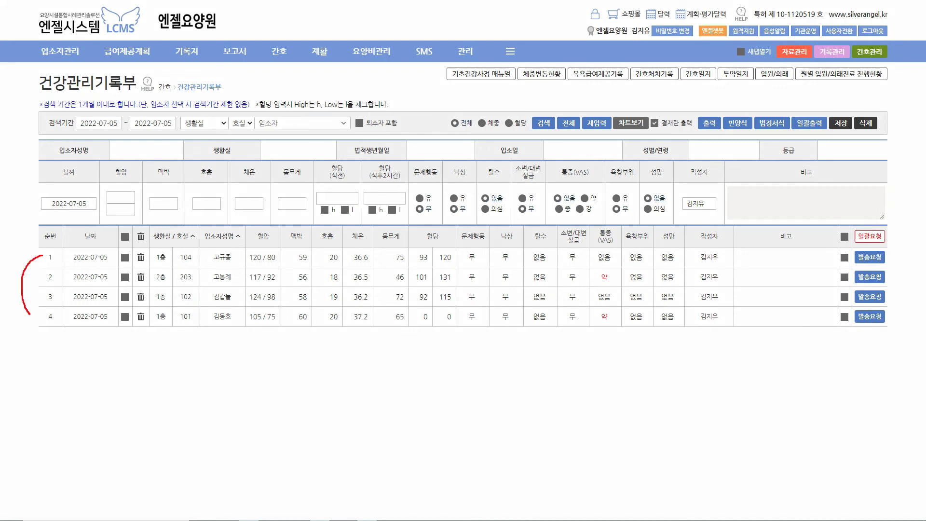
drag(329, 181, 437, 180)
drag(452, 180, 473, 180)
key(Escape)
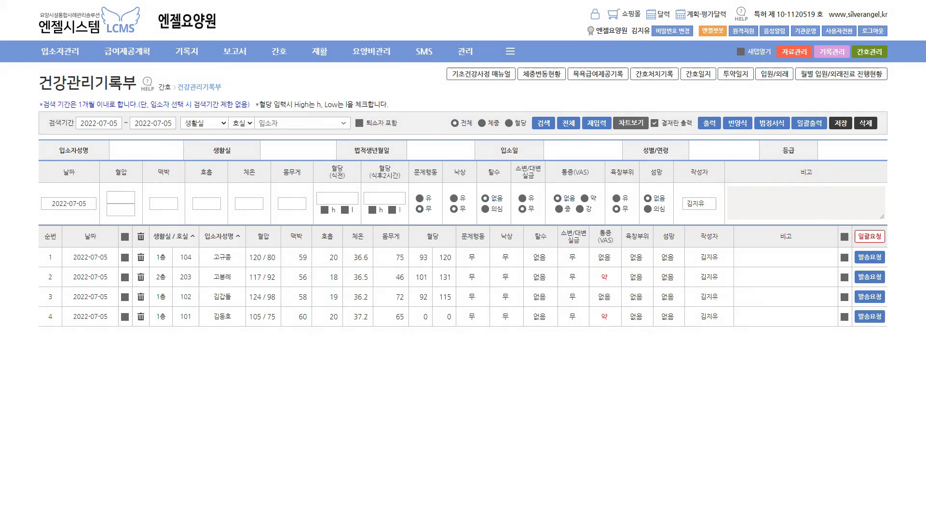
mouse_move(652, 130)
mouse_down()
mouse_move(617, 134)
mouse_move(629, 113)
mouse_move(642, 117)
mouse_move(626, 93)
mouse_move(633, 103)
mouse_move(639, 87)
mouse_move(642, 101)
mouse_up()
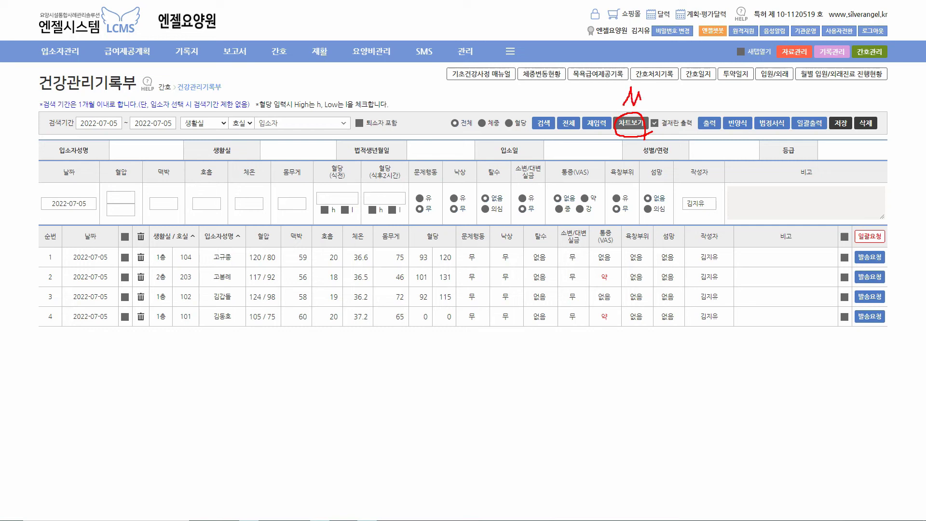
key(Escape)
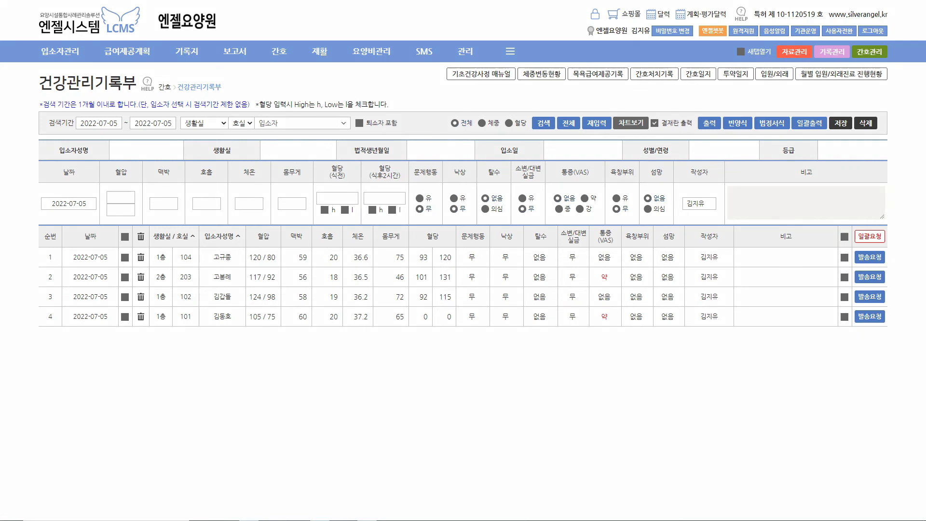
drag(886, 225, 897, 220)
key(Escape)
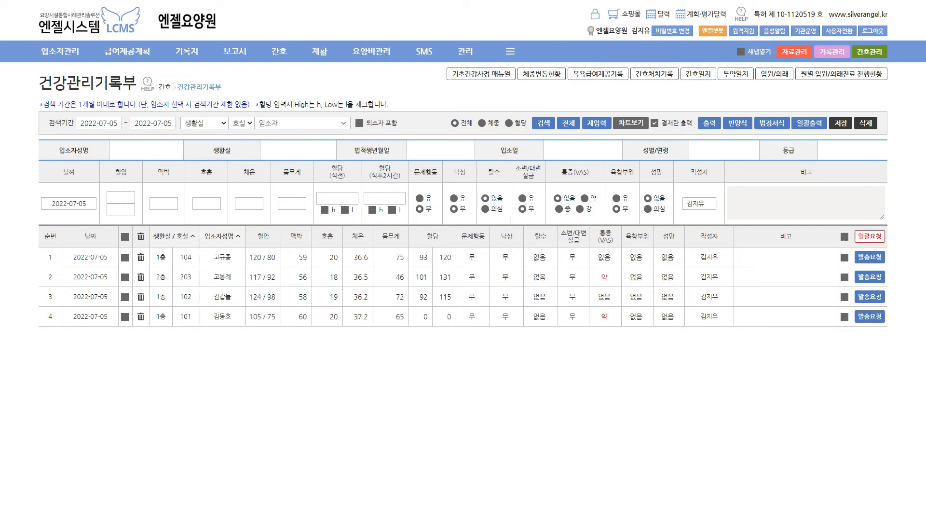
mouse_move(278, 51)
click(306, 107)
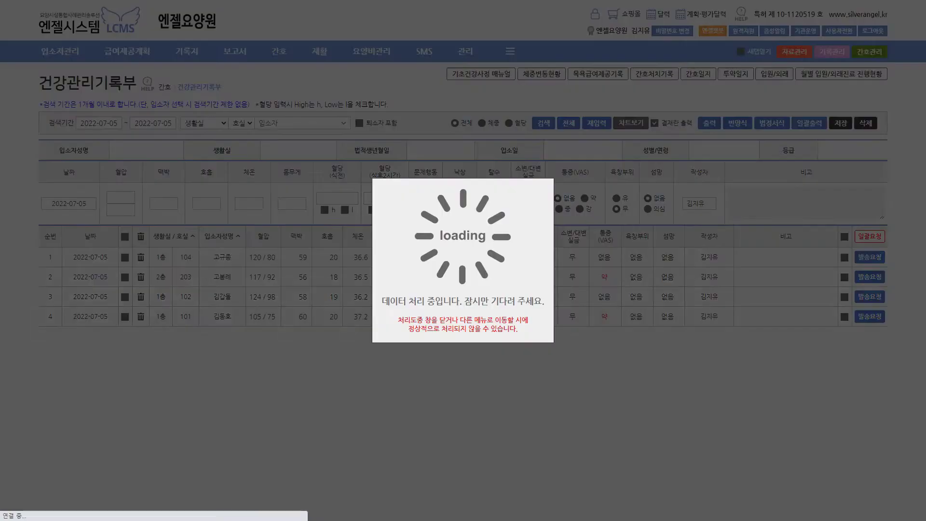
click(357, 124)
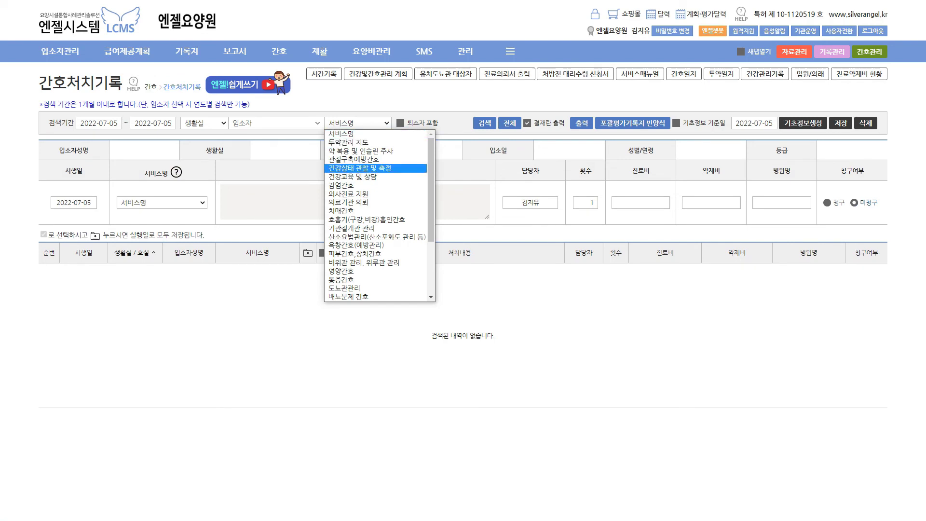
scroll(375, 212, down, 3)
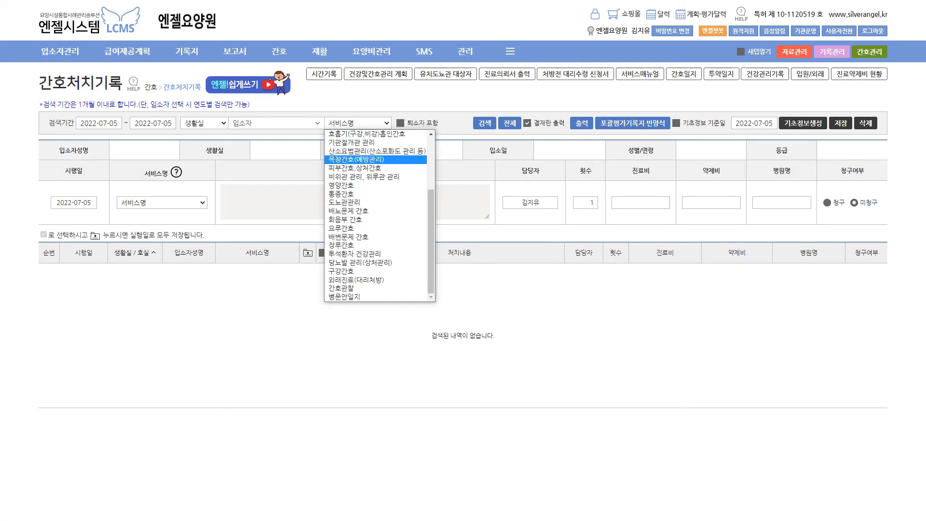
scroll(379, 215, up, 3)
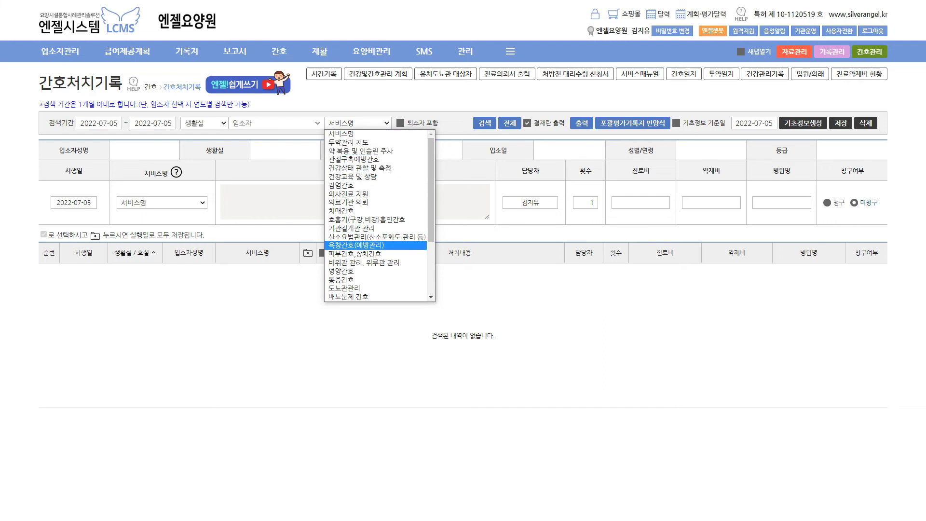
key(Escape)
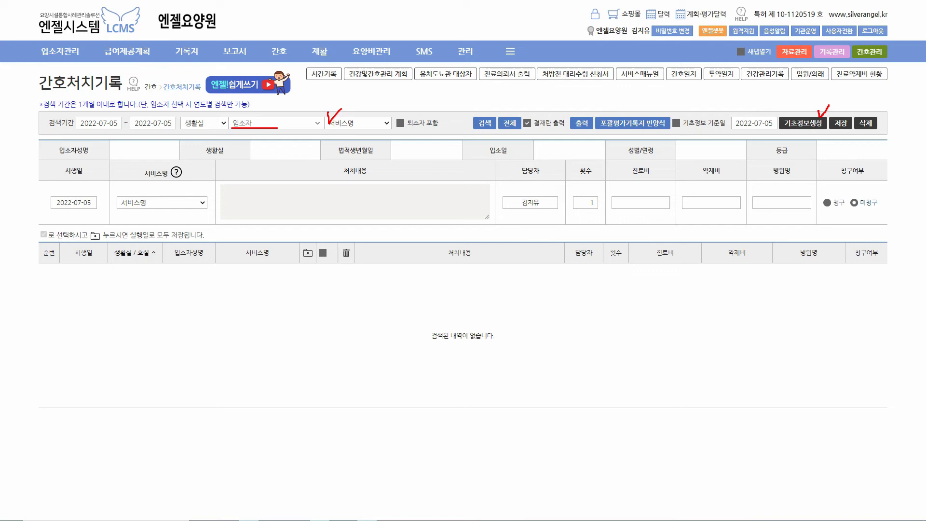
drag(707, 128, 724, 128)
Set the 기초정보 기준일 to 2022-06-28 using the calendar
key(Escape)
click(737, 123)
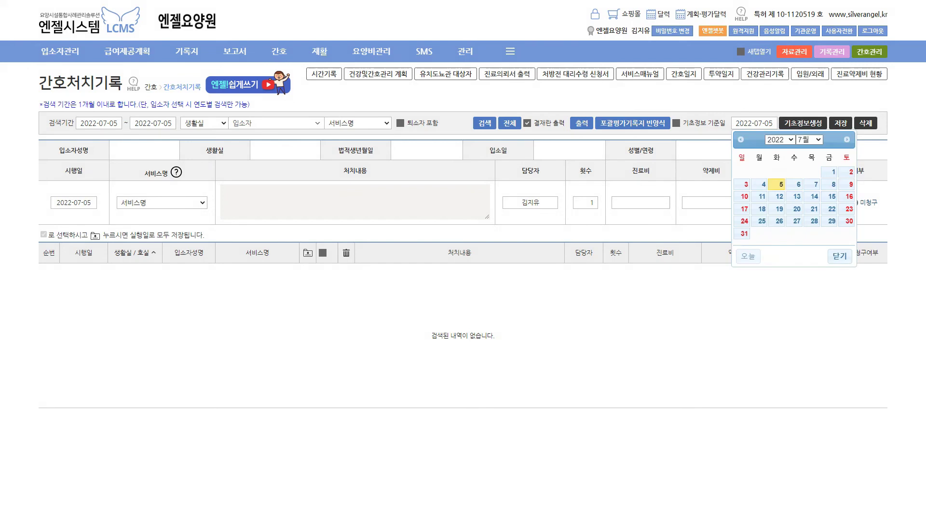
click(740, 139)
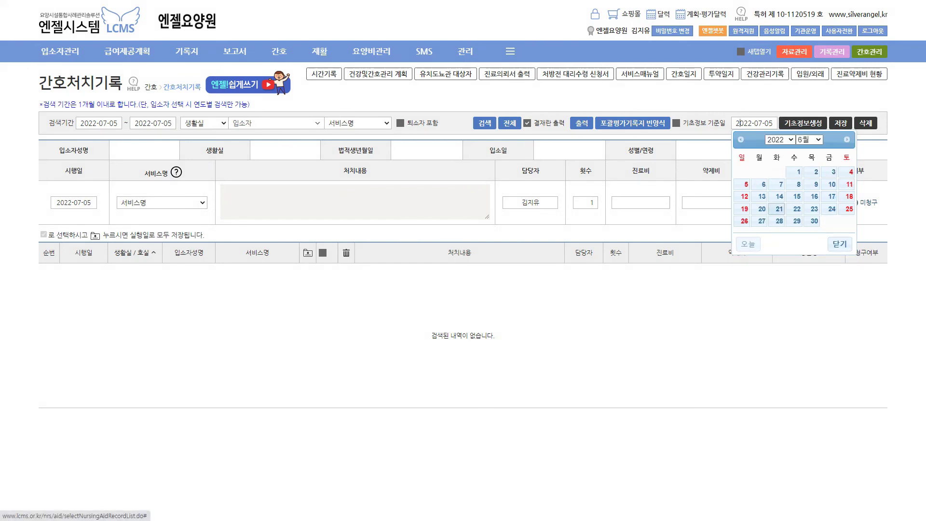
click(778, 221)
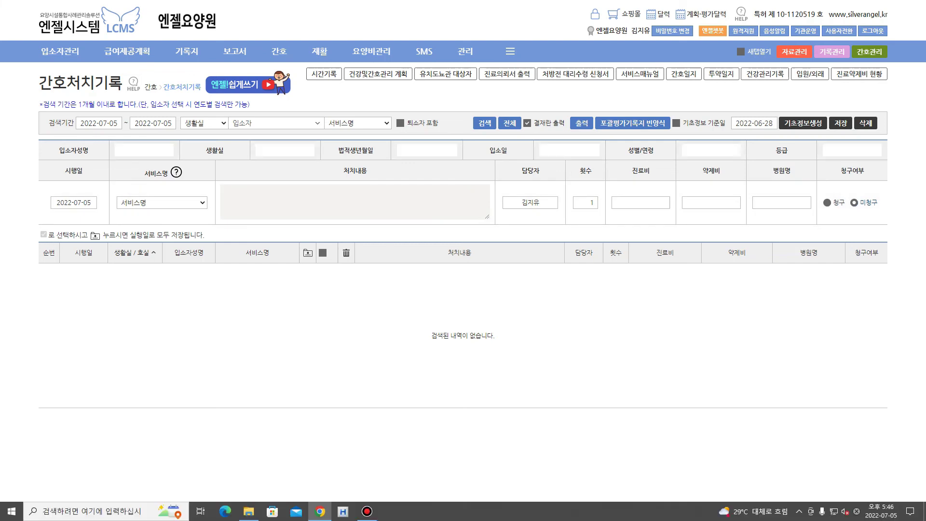
mouse_move(689, 124)
mouse_down()
mouse_move(676, 128)
mouse_move(678, 114)
mouse_move(681, 127)
mouse_up()
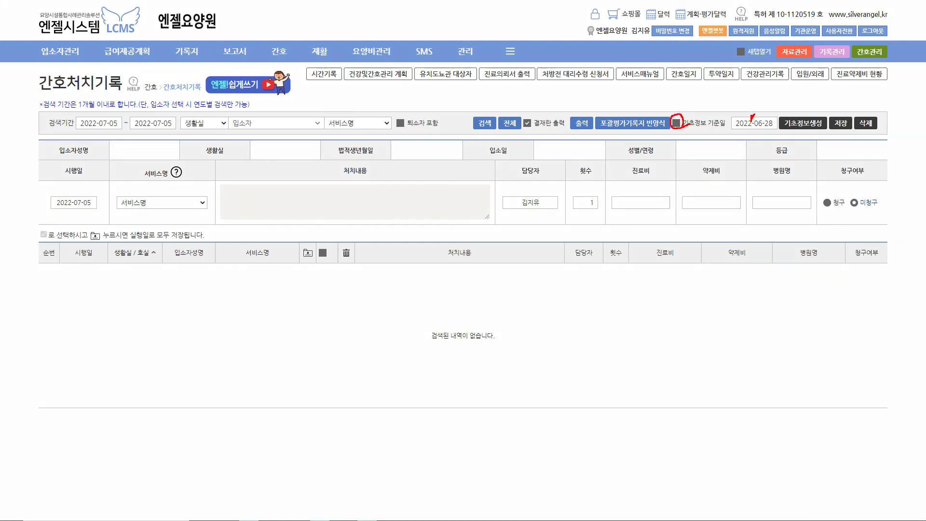
drag(783, 130, 824, 132)
mouse_move(92, 208)
mouse_down()
mouse_move(73, 197)
mouse_move(89, 220)
mouse_up()
Open the 서비스명 list and close it without changing the service
key(Escape)
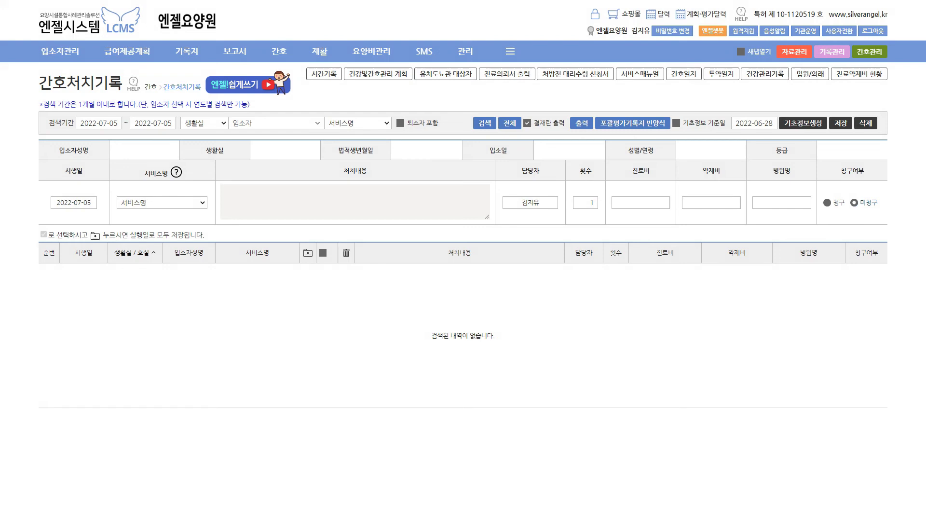
click(357, 123)
click(356, 133)
click(324, 74)
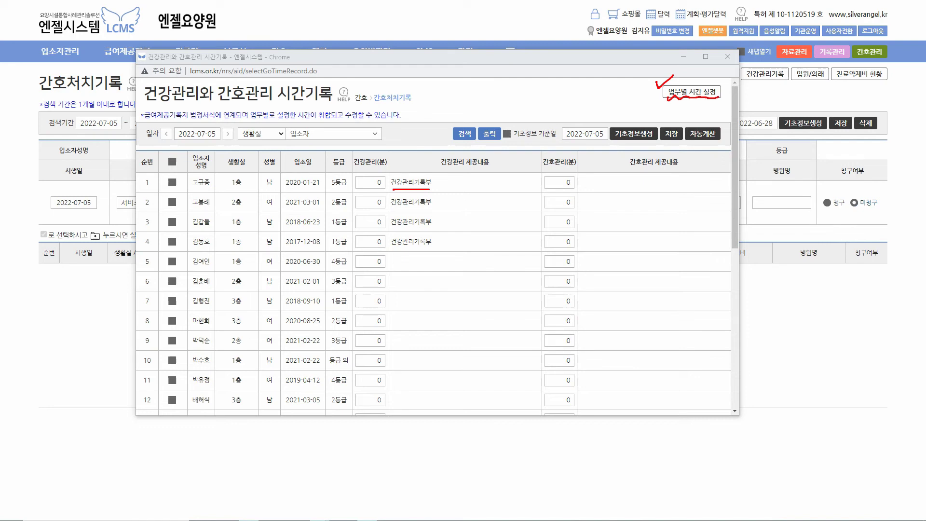
drag(716, 137, 698, 142)
key(Escape)
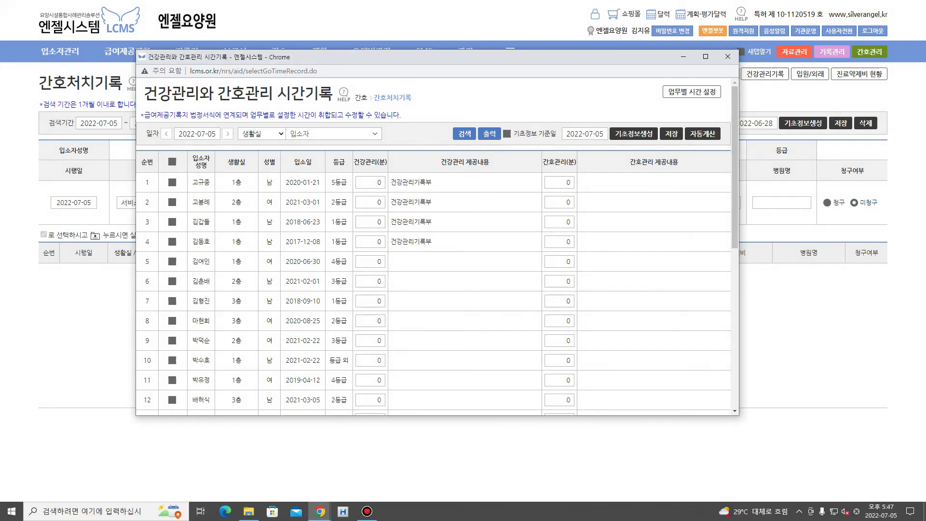
click(727, 56)
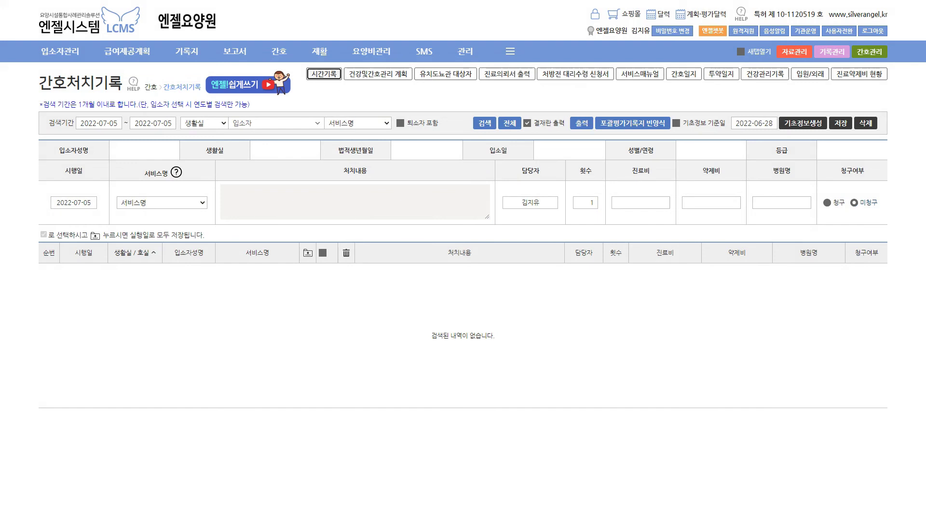
Open 투약일지, load the first resident, then switch to the 전체 log for all residents
mouse_move(278, 52)
click(283, 97)
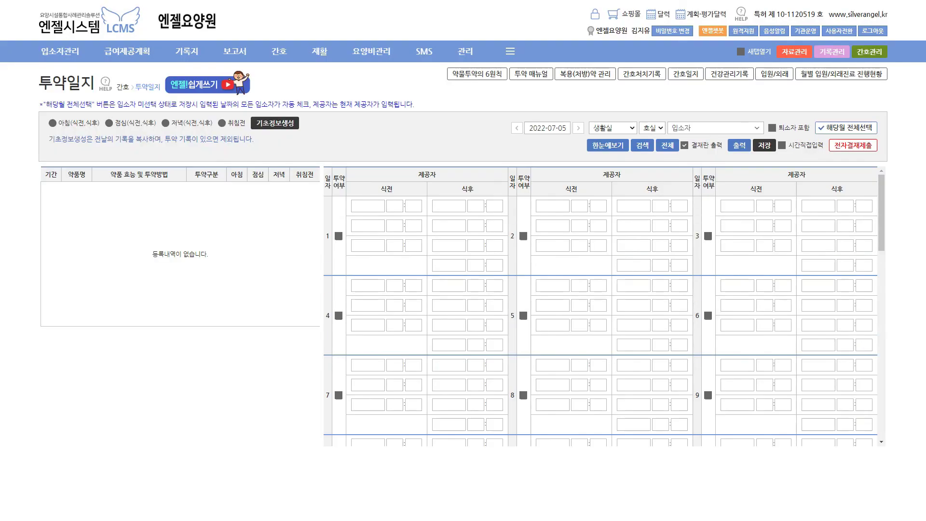
click(715, 128)
click(699, 171)
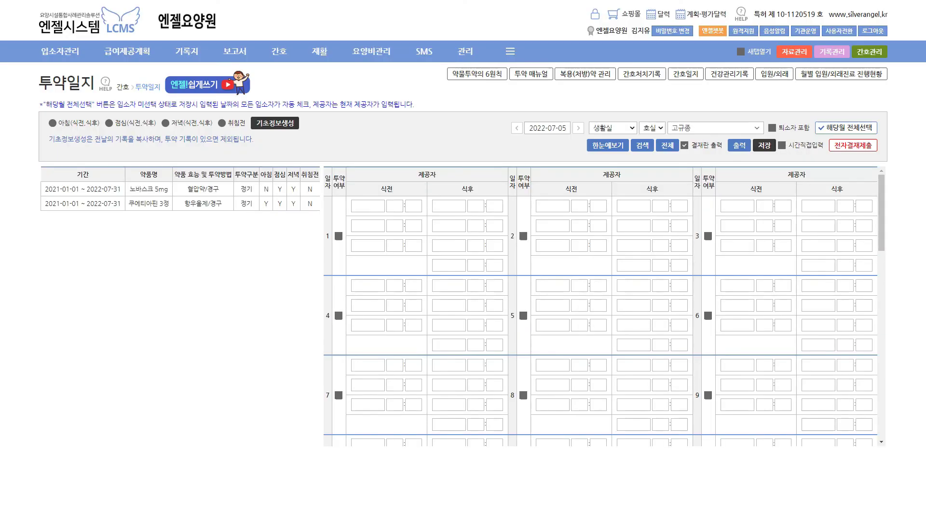
click(667, 145)
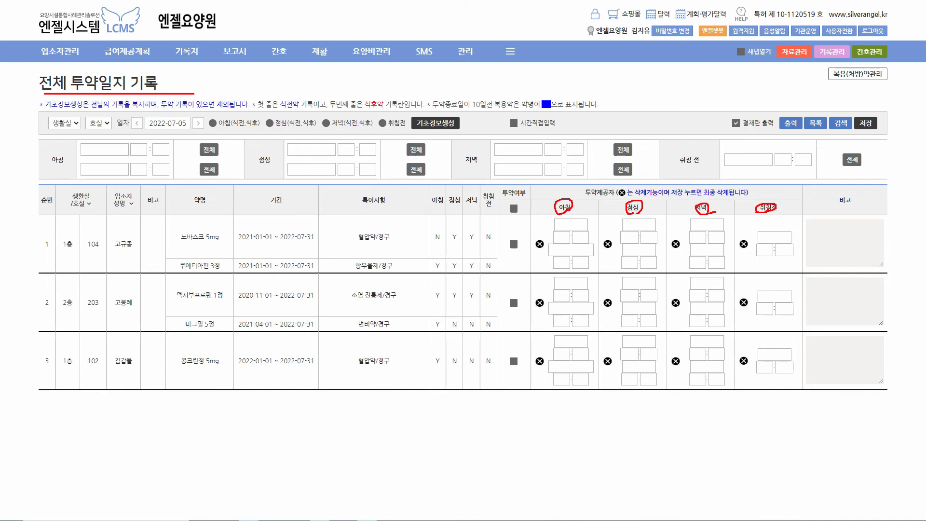
Type the provider's name in Korean for bedtime doses and apply it to all residents
drag(727, 166, 810, 166)
drag(862, 153, 872, 143)
key(Escape)
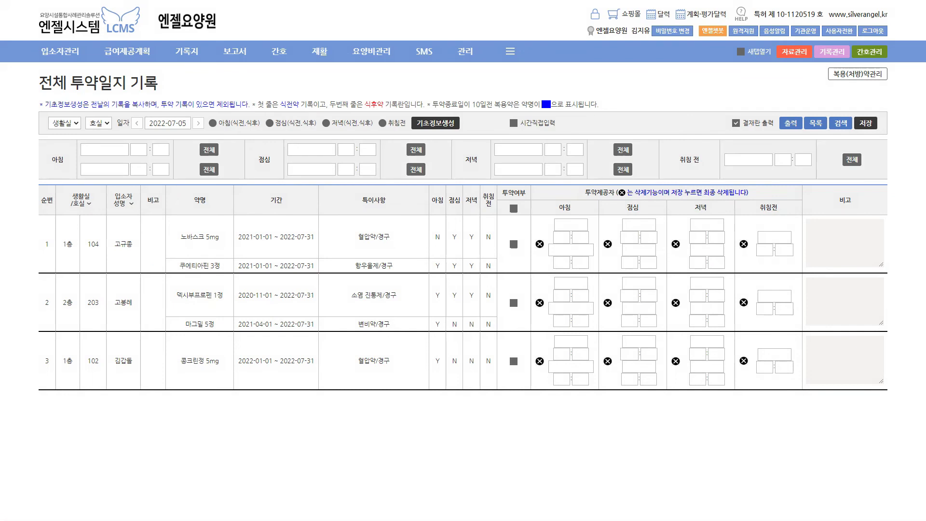
text(ghdrl)
key(BackSpace)
key(BackSpace)
key(BackSpace)
key(BackSpace)
key(BackSpace)
key(Hangul)
text(ㅎㅗㅇ길도ㅇ)
click(852, 160)
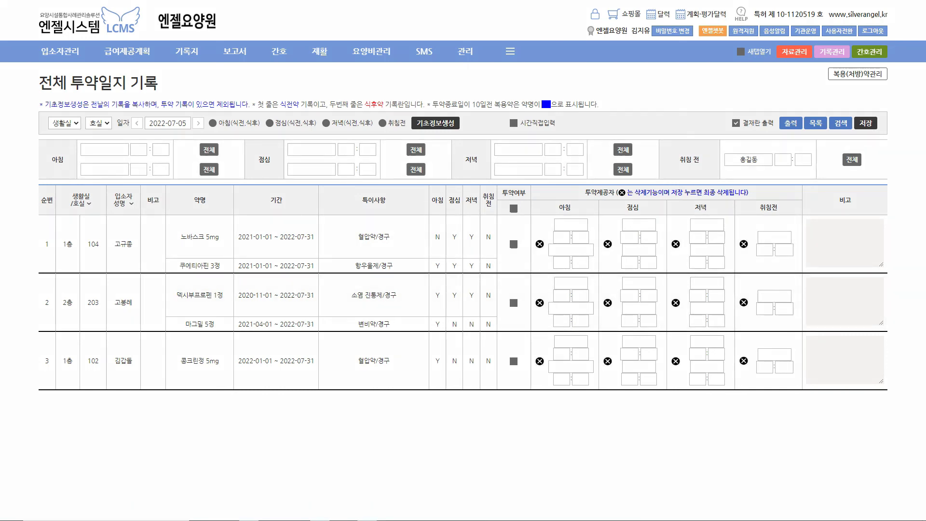
Enter the provider's name in the 점심 field and apply it to all due residents
mouse_move(501, 202)
mouse_down()
mouse_move(482, 207)
mouse_move(496, 209)
mouse_up()
drag(483, 250, 496, 251)
key(Escape)
click(311, 149)
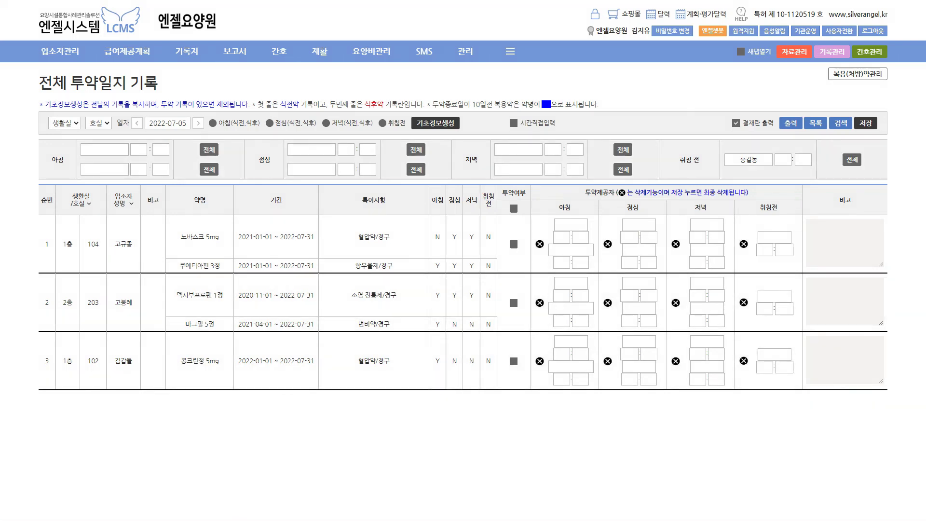
click(311, 169)
text(홍길동)
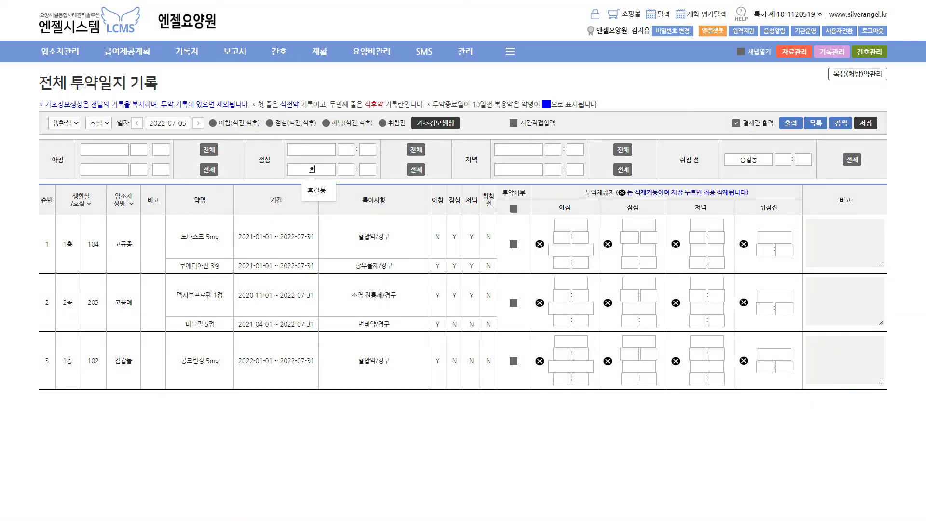
click(415, 169)
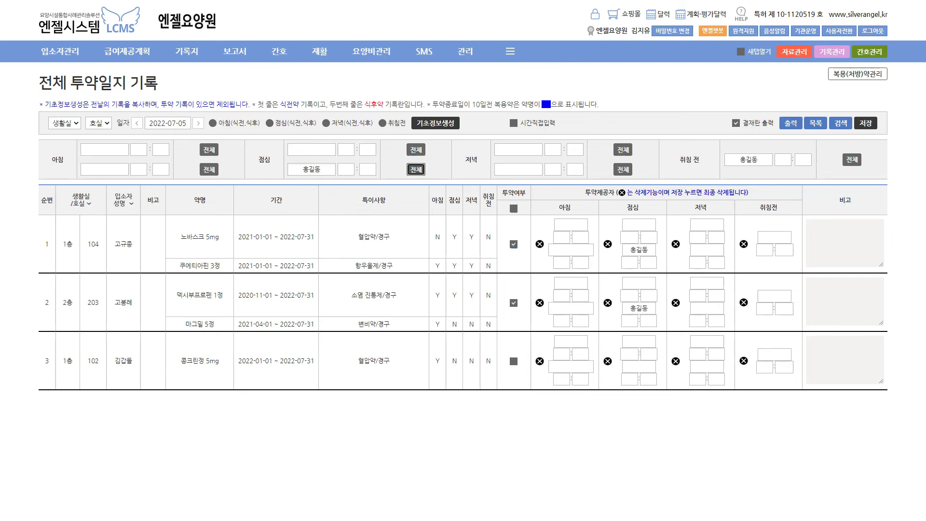
Reapply the lunchtime provider to all rows so those doses are marked as given
key(ctrl+2)
mouse_move(460, 246)
mouse_down()
mouse_move(451, 246)
mouse_move(456, 232)
mouse_move(460, 254)
mouse_up()
drag(629, 255, 656, 253)
drag(629, 314, 653, 313)
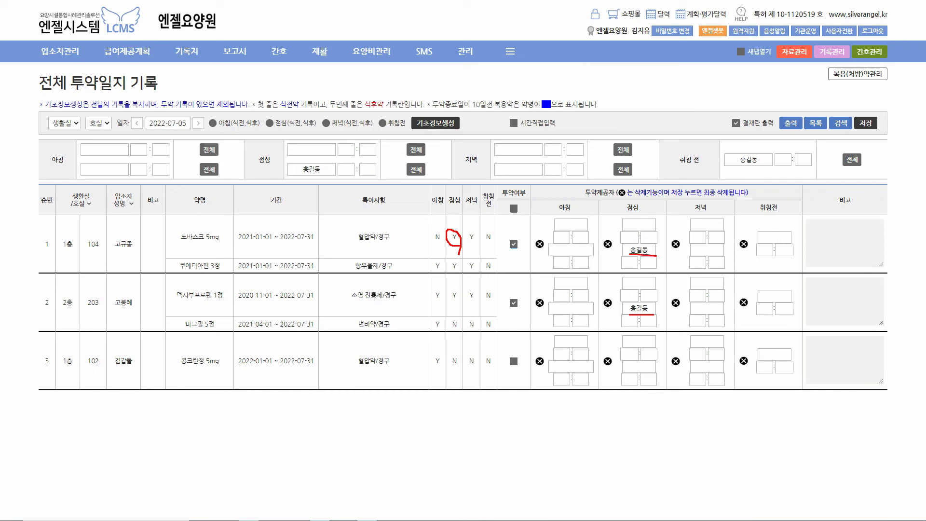
key(Escape)
click(416, 169)
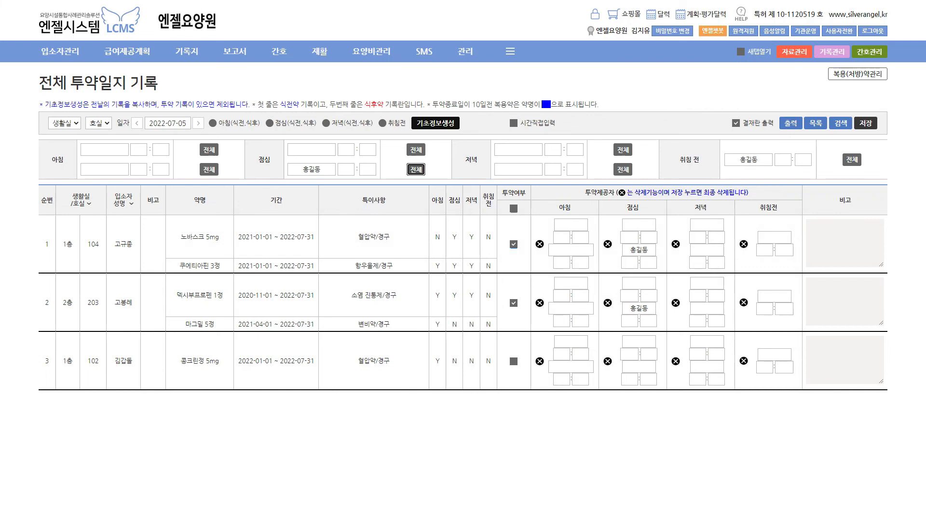
mouse_move(457, 111)
mouse_down()
mouse_move(459, 120)
mouse_move(466, 108)
mouse_up()
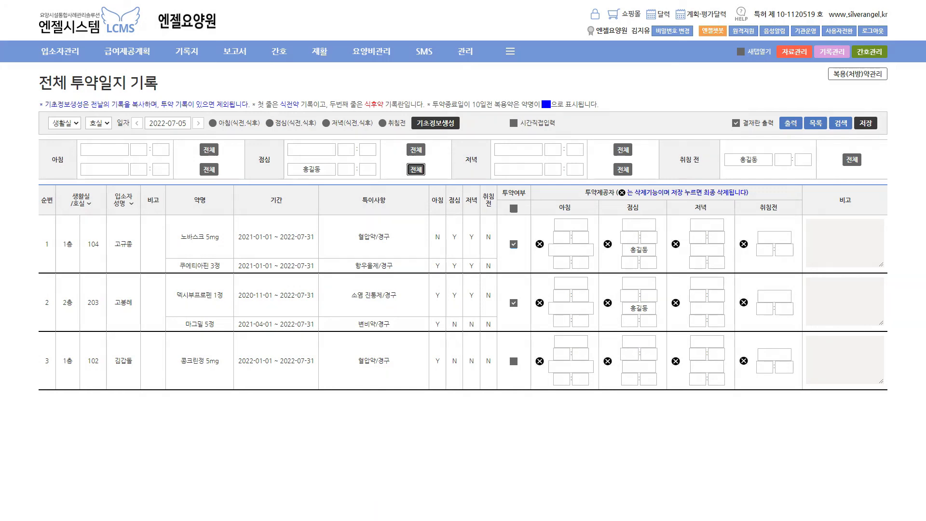
mouse_move(279, 51)
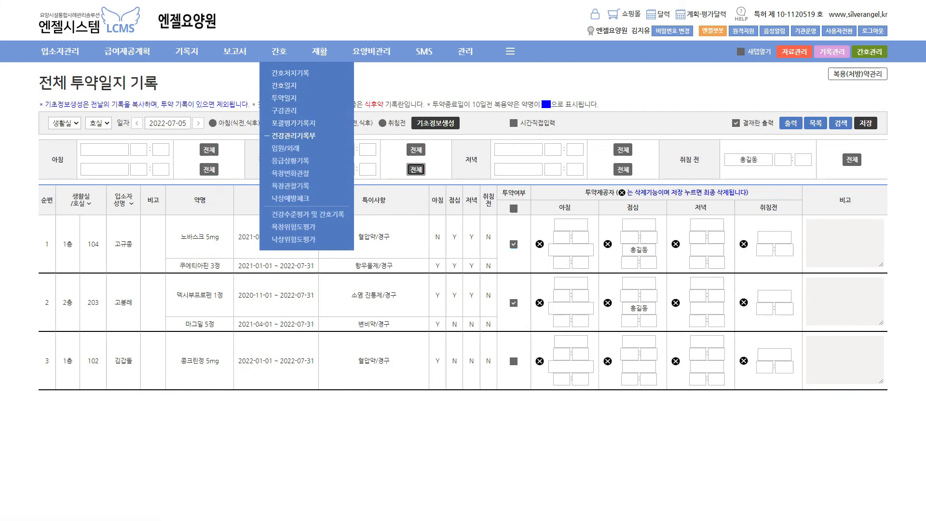
Open the 간호일지 page and highlight its 상담일지 option
click(283, 86)
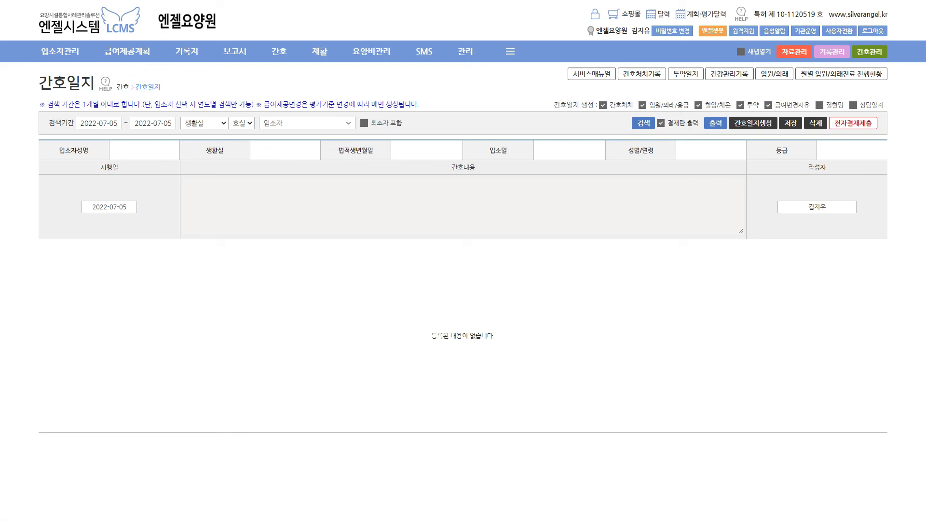
key(ctrl+2)
mouse_move(32, 73)
mouse_down()
mouse_move(37, 84)
mouse_move(44, 68)
mouse_up()
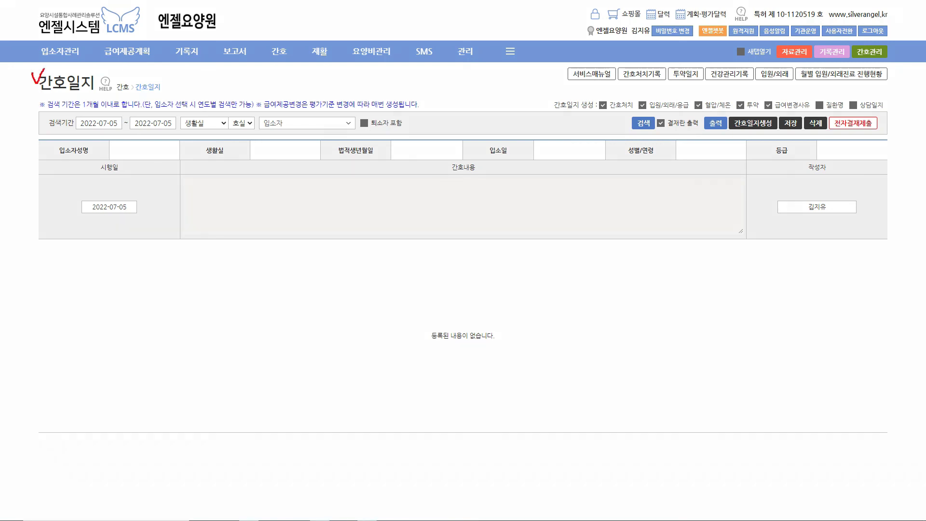
mouse_move(774, 132)
mouse_down()
mouse_move(724, 122)
mouse_move(769, 147)
mouse_up()
mouse_move(548, 98)
mouse_down()
mouse_move(549, 107)
mouse_move(560, 95)
mouse_move(640, 112)
mouse_move(813, 110)
mouse_up()
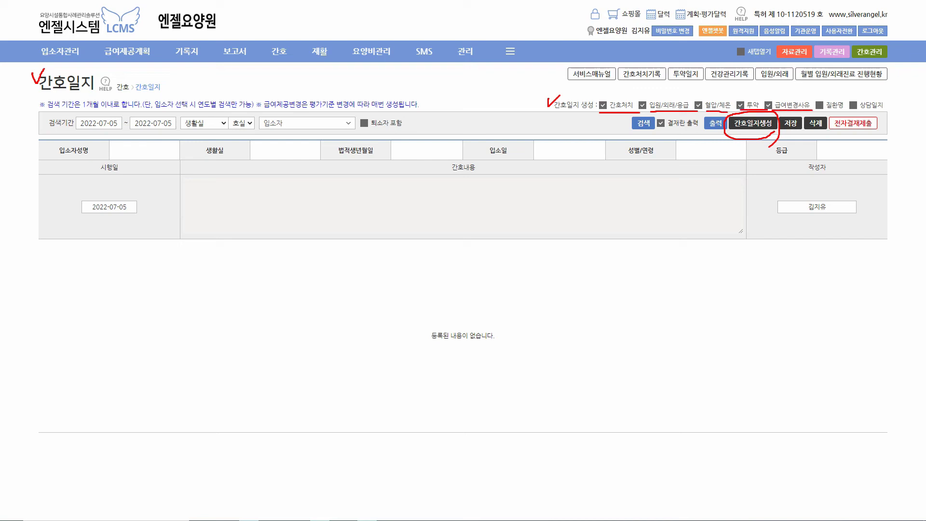
drag(849, 111, 873, 111)
drag(852, 93, 865, 90)
key(Escape)
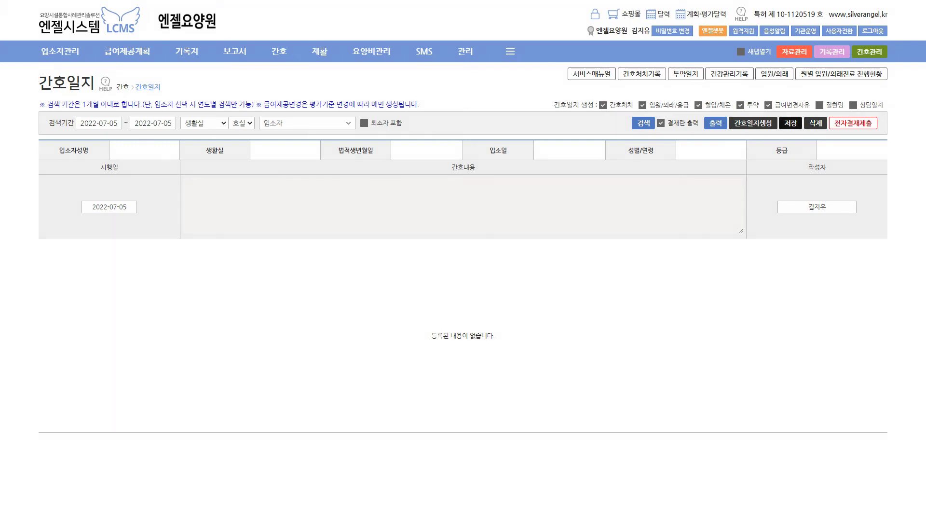
Generate the 2022-07-05 nursing diary and confirm, producing four residents' vital-sign entries
click(753, 123)
key(Return)
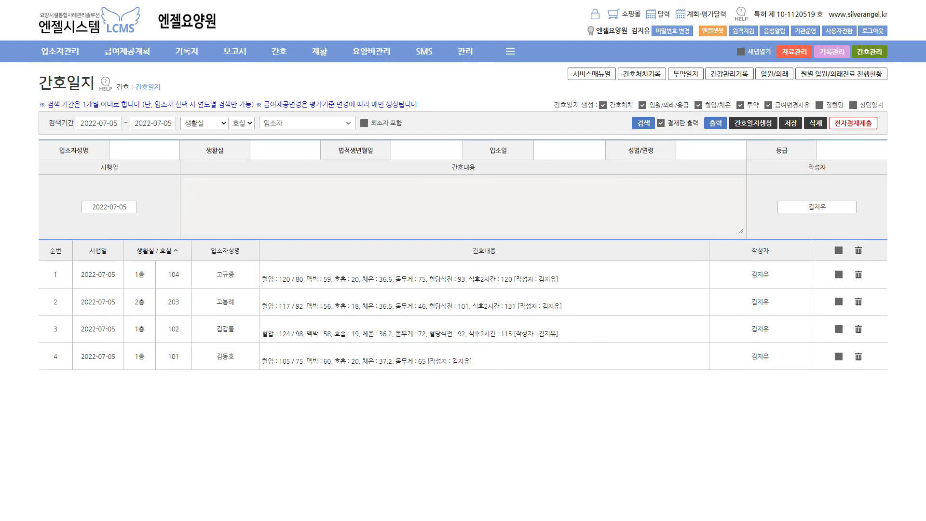
mouse_move(279, 51)
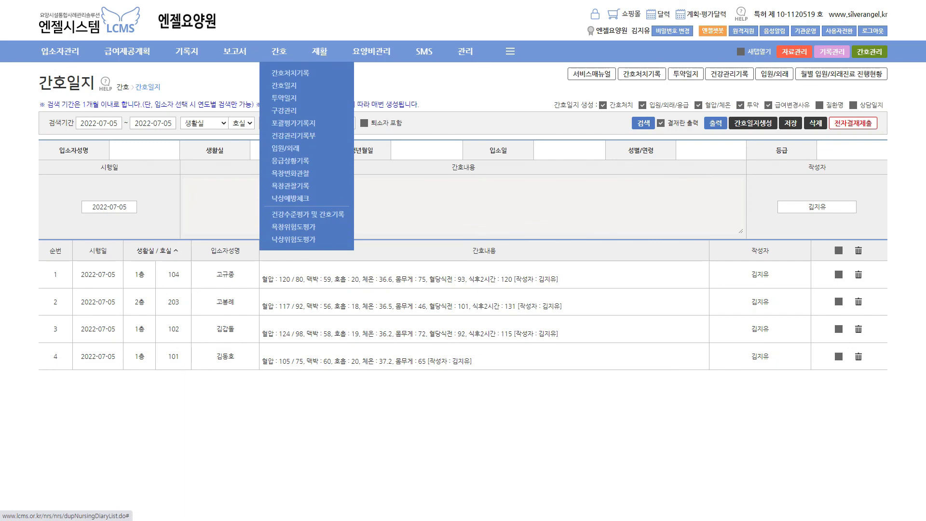
Pass through 물리(작업)치료계획 to the 기능회복훈련 계획 list of 11 residents' plans
mouse_move(320, 51)
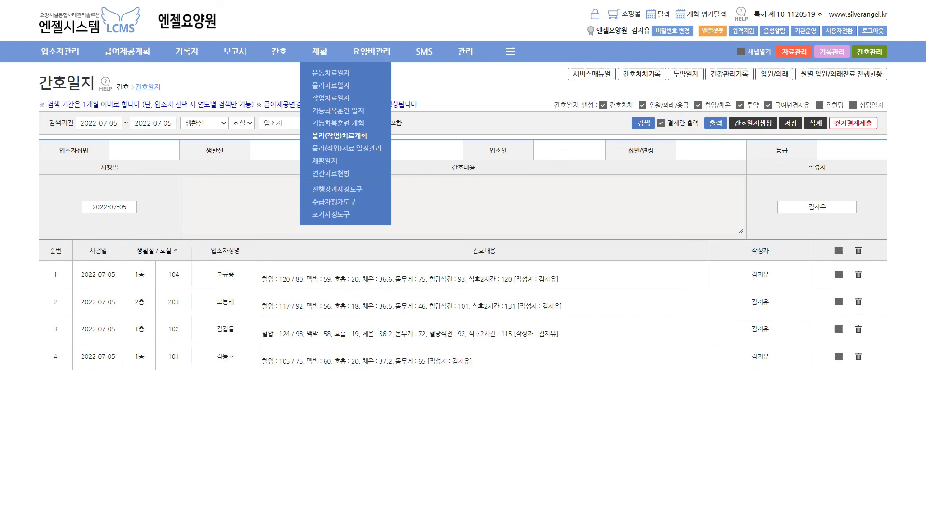
click(339, 135)
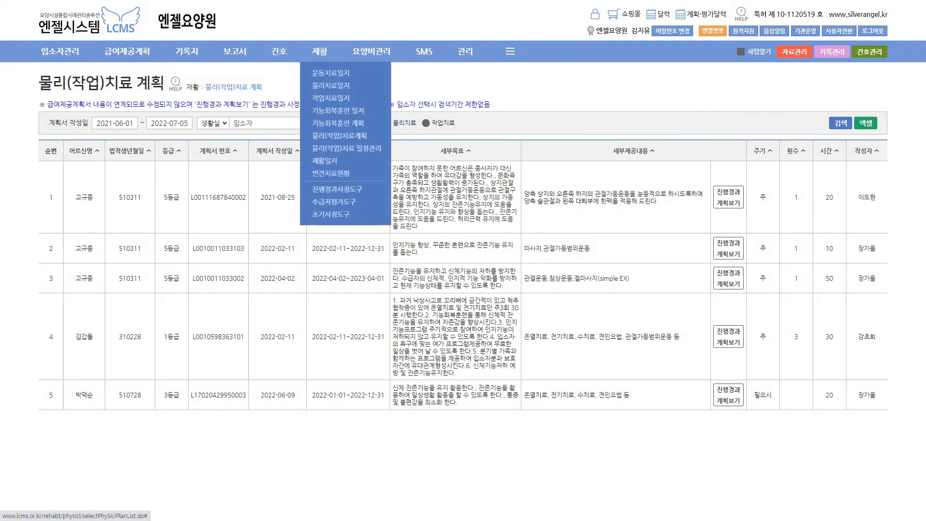
click(336, 123)
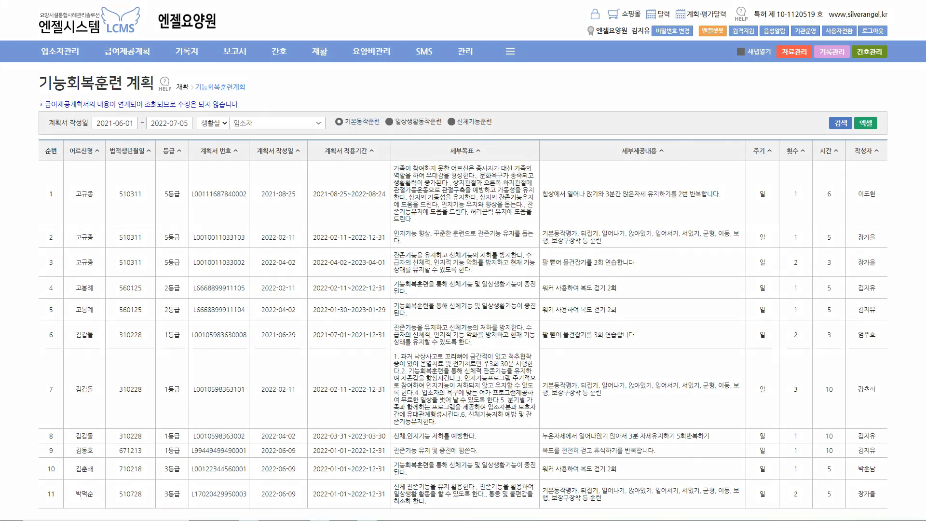
drag(719, 186, 724, 194)
key(Escape)
mouse_move(320, 51)
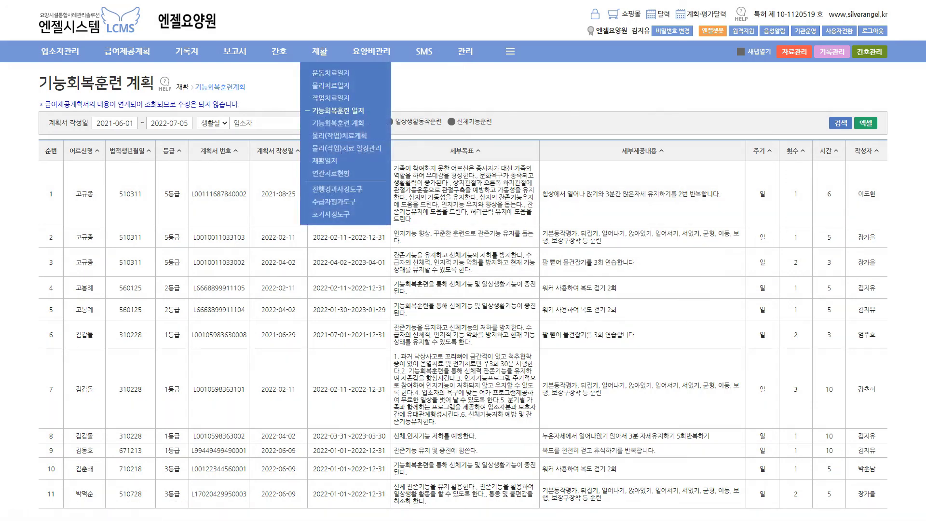
Open 기능회복훈련 일지 and load a resident's journal for 2022-07-01 to 2022-07-05
click(337, 110)
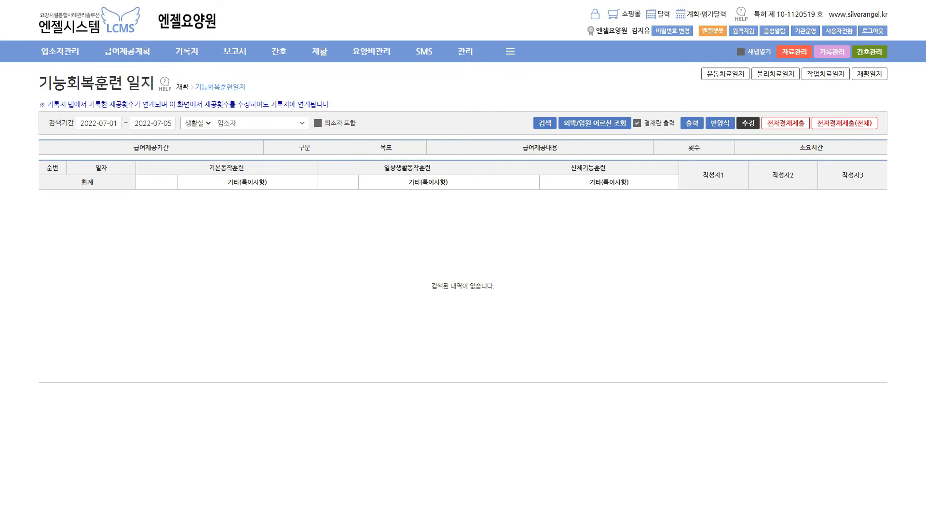
click(260, 123)
click(238, 165)
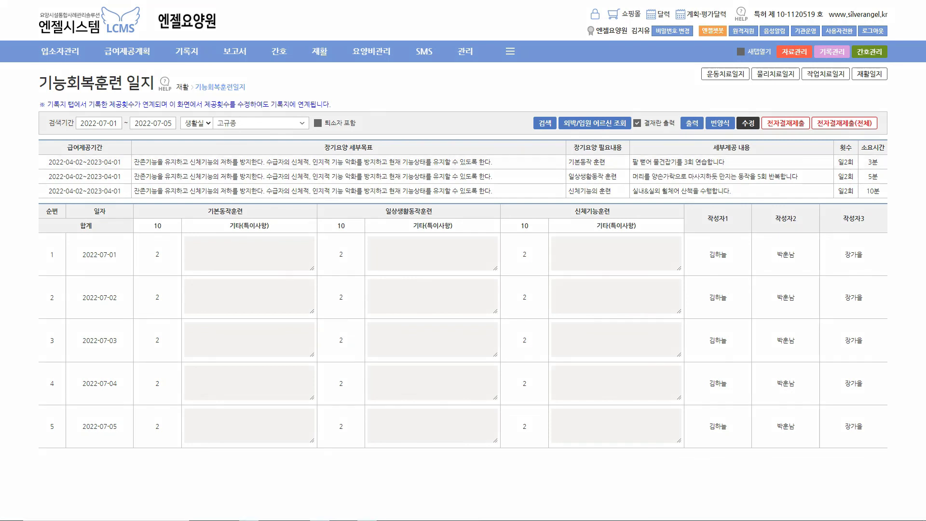
Highlight the three training goals, the 2022-07-01 counts and writer, and the 일2회 frequency
drag(46, 160, 44, 191)
drag(150, 262, 171, 262)
drag(337, 261, 351, 261)
drag(513, 260, 530, 260)
drag(710, 260, 734, 260)
key(Escape)
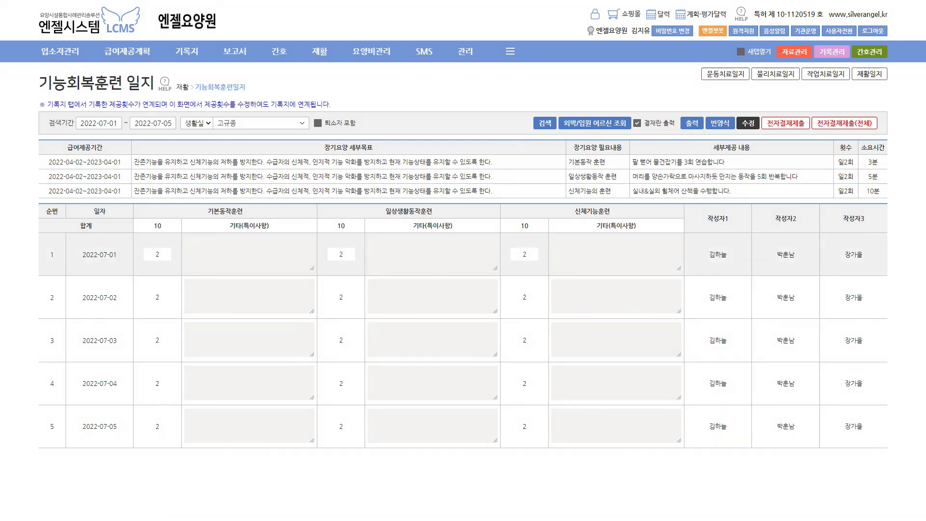
drag(724, 159, 737, 149)
drag(854, 155, 862, 151)
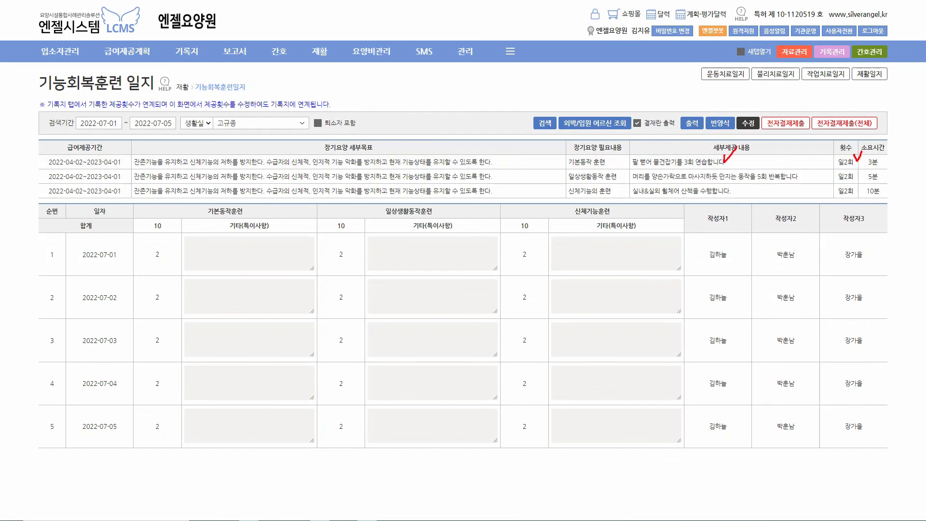
mouse_move(319, 52)
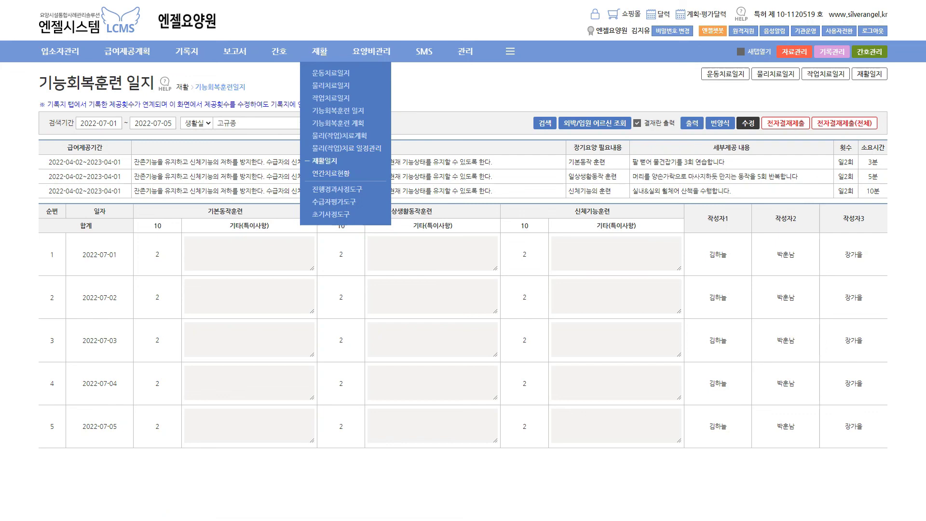
View the June 2022 물리(작업)치료 일정관리 calendar, then open the 2022 연간치료현황 page
click(346, 148)
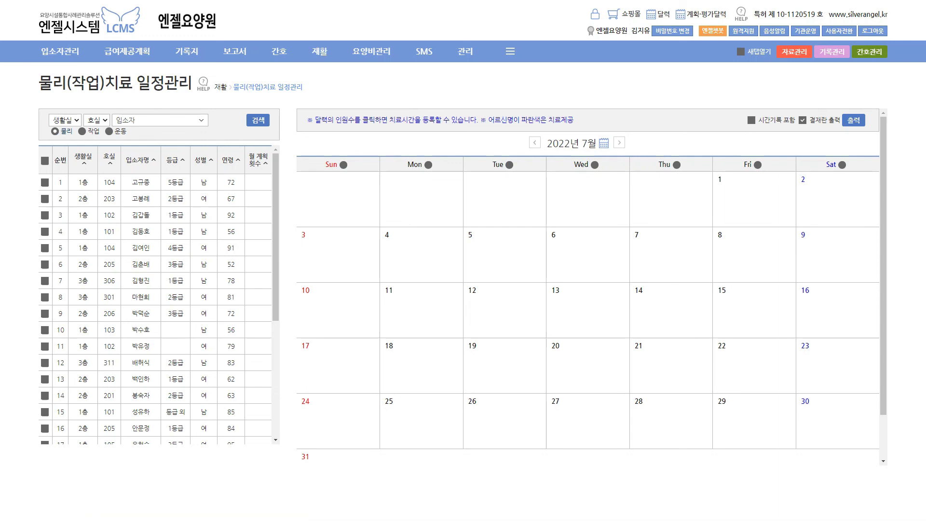
click(535, 143)
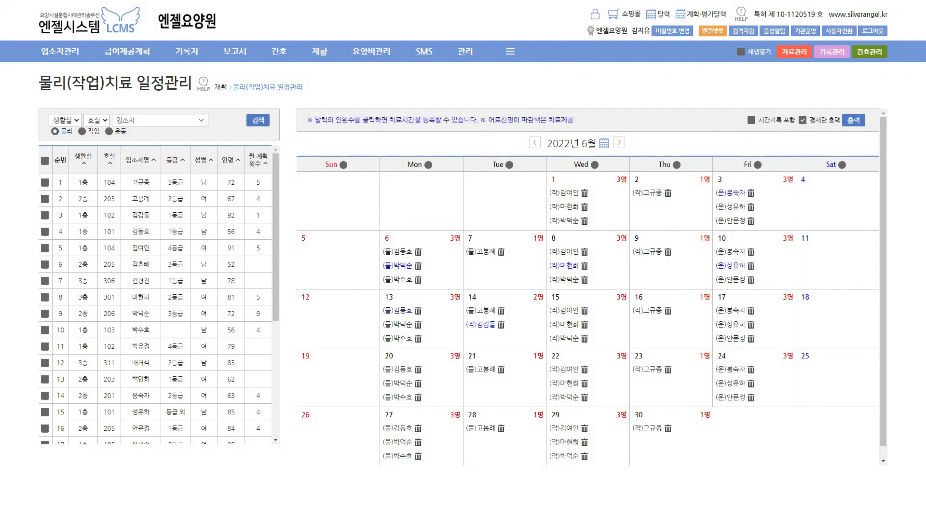
click(337, 123)
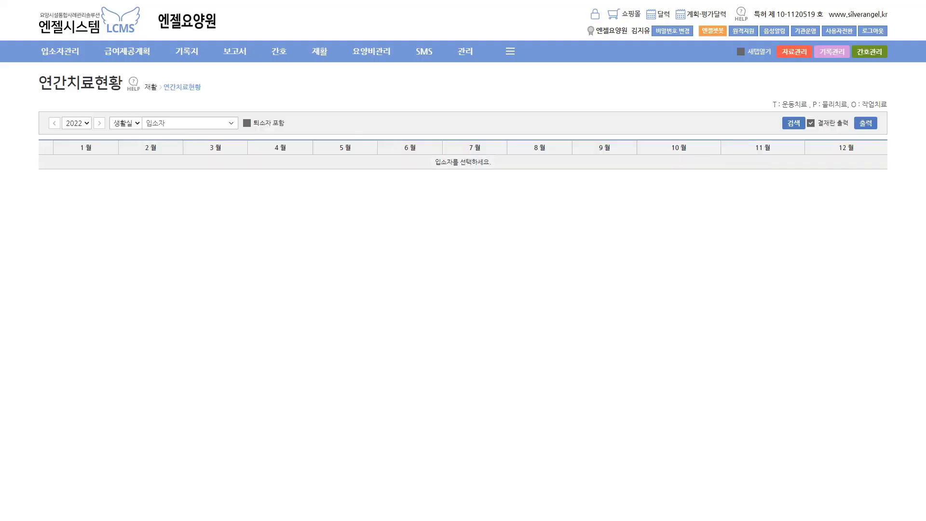
Load a resident's 2022 grid showing P marks in February, April, June and an April O
click(190, 123)
click(186, 166)
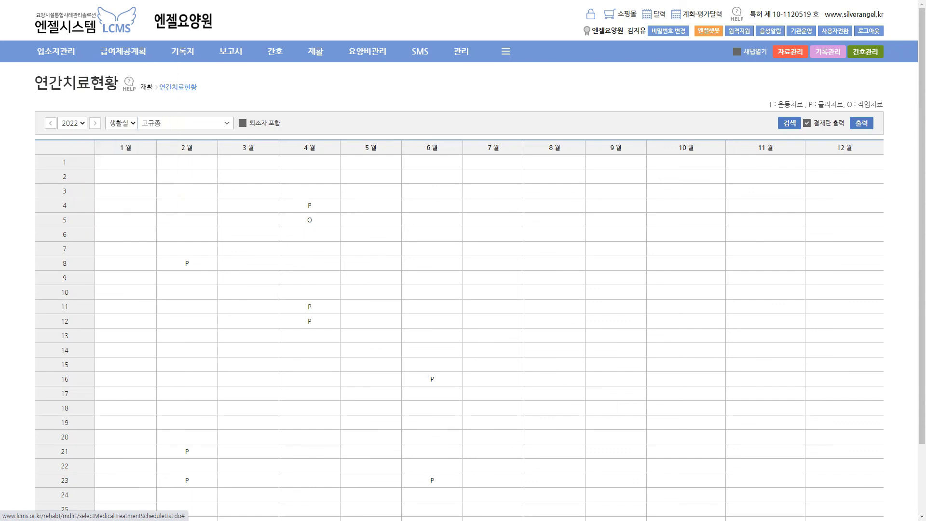
mouse_move(182, 51)
mouse_move(274, 51)
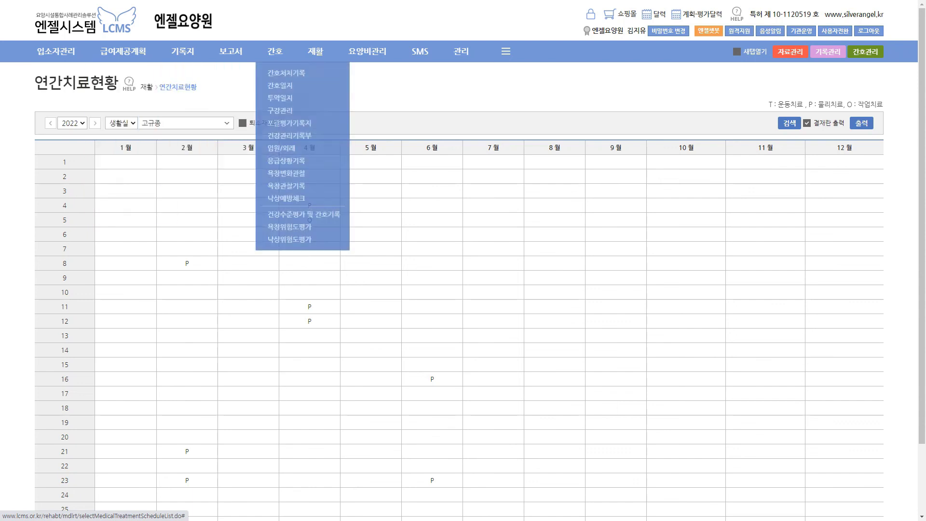
mouse_move(315, 51)
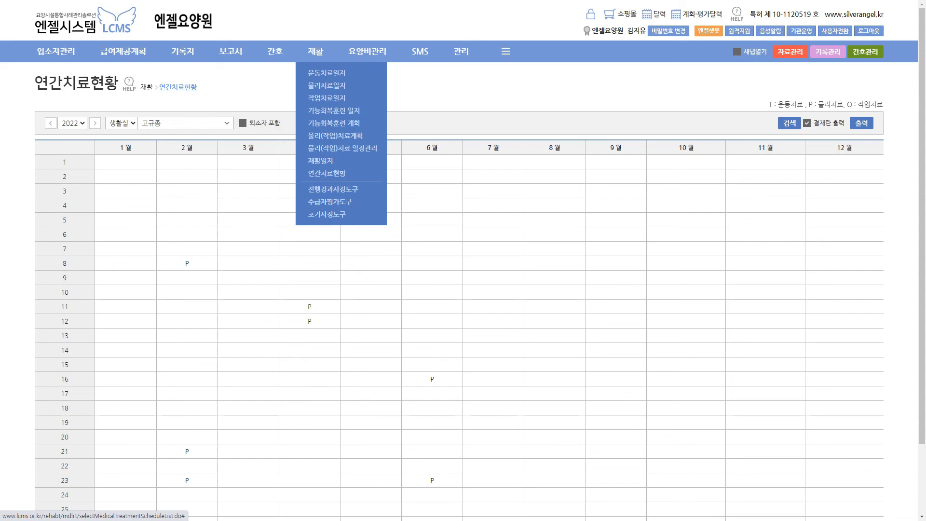
mouse_move(230, 52)
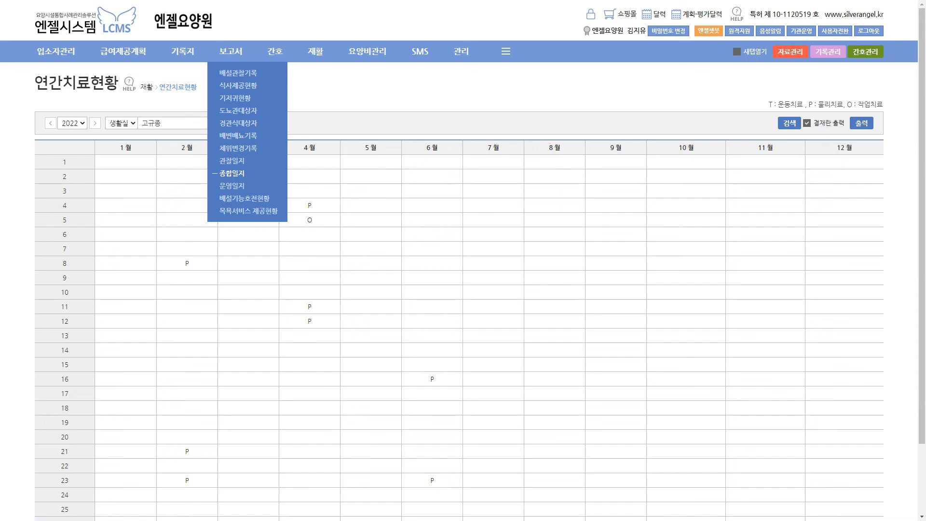
Review the 2022-07-05 종합일지, then open the July 2022 배설관찰기록표 for 1층
click(231, 173)
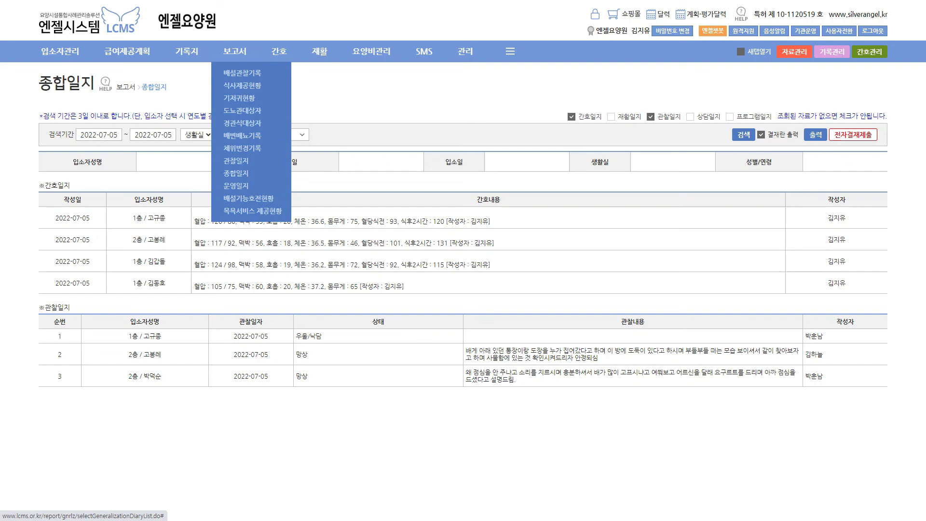
click(242, 73)
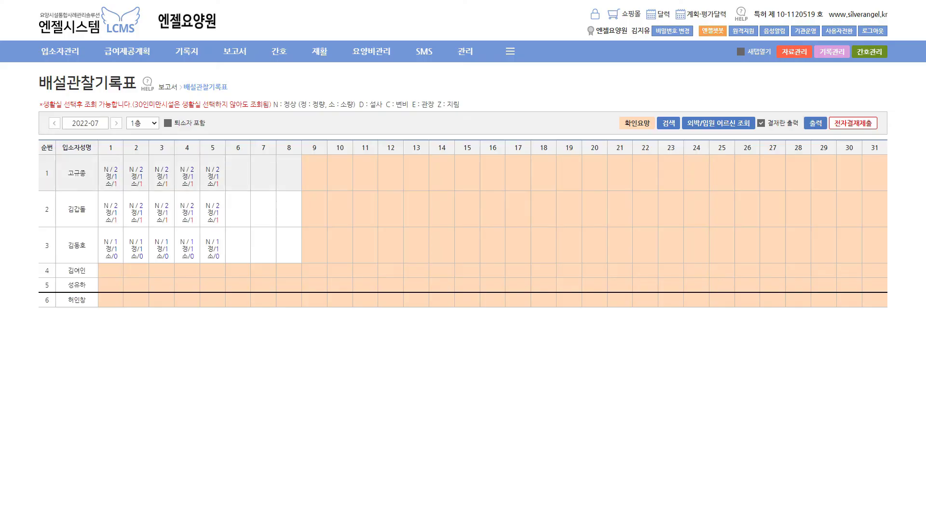
Show the 목욕서비스 제공현황 report for June 2022
mouse_move(235, 52)
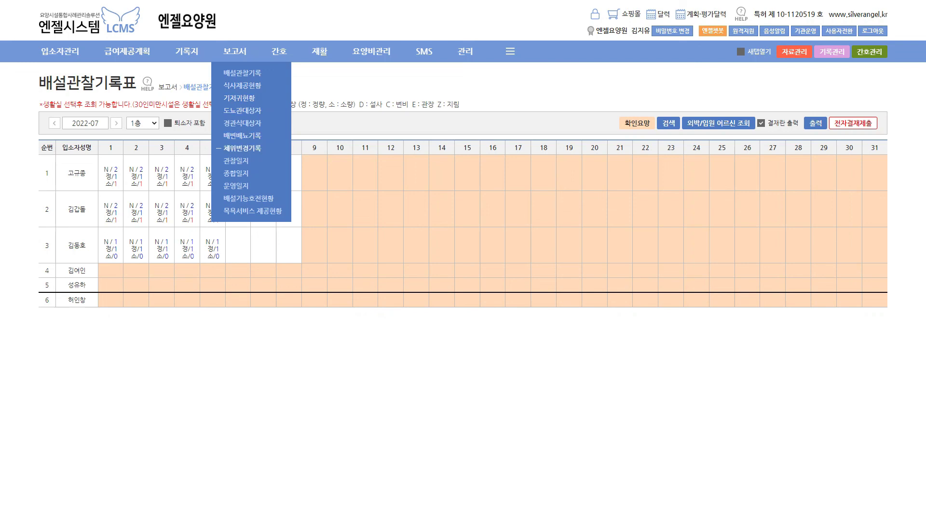
click(252, 211)
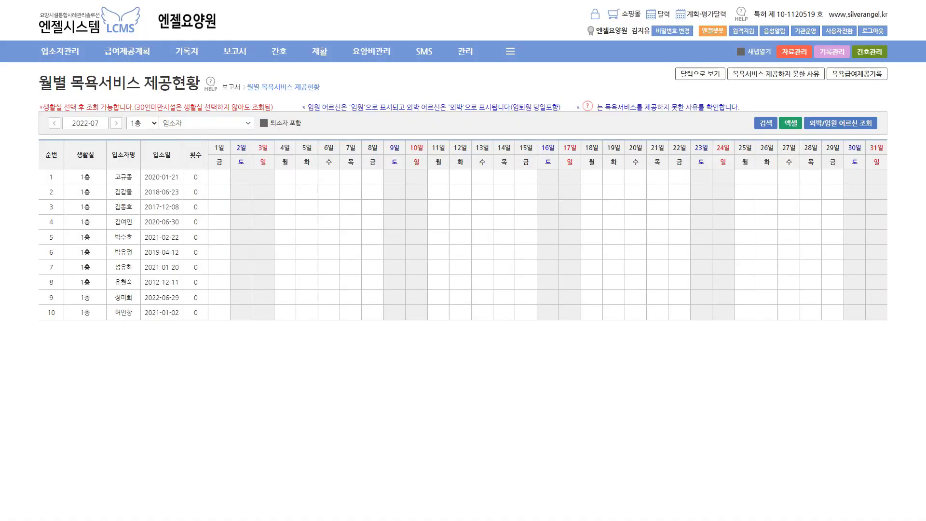
click(55, 123)
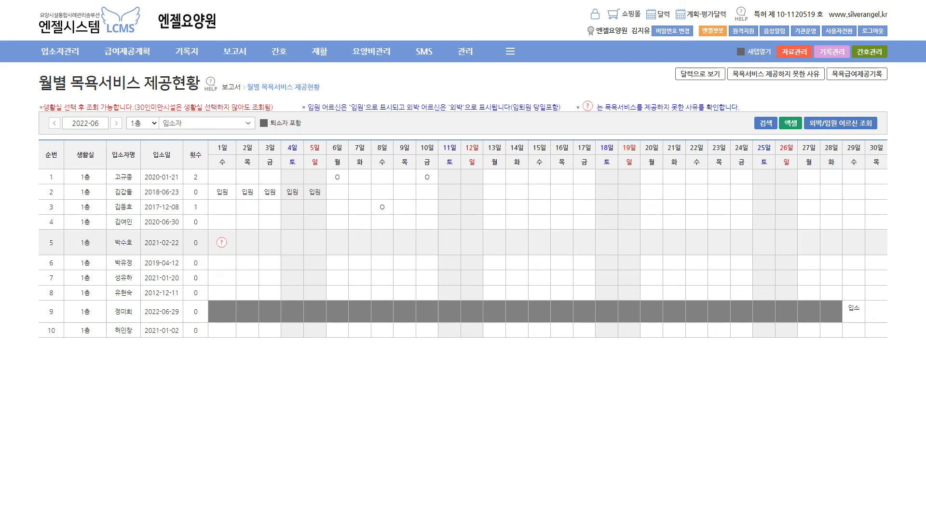
Open 기록지 점검 for 2022-06-23, showing no 외출, 외박, 외래진료 or 입원 records
mouse_move(187, 51)
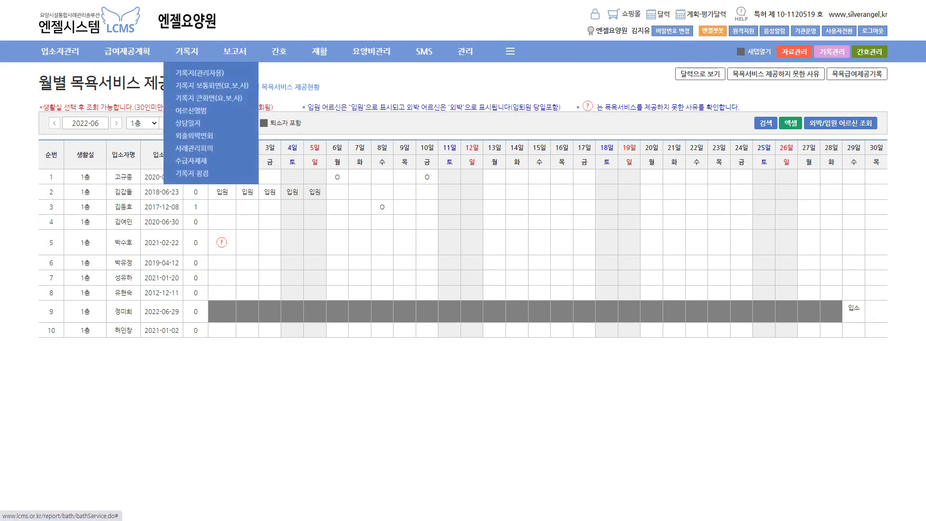
click(192, 173)
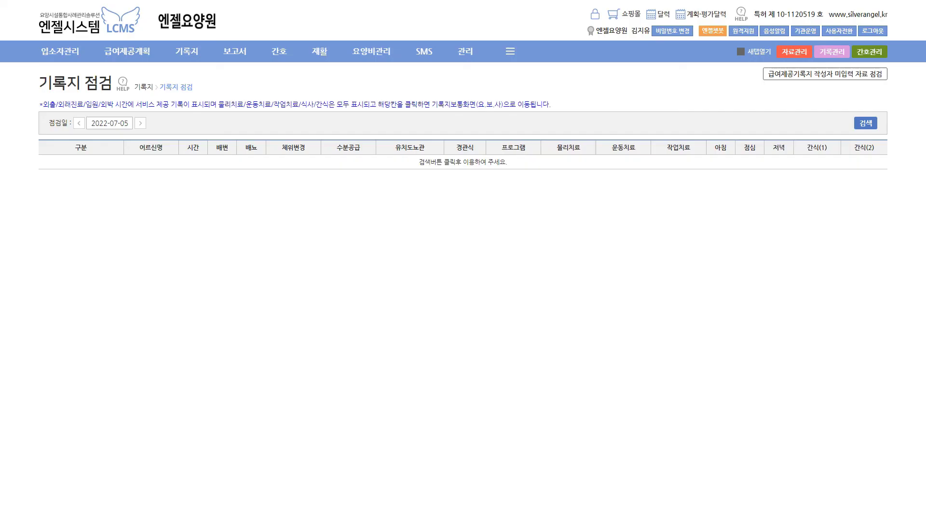
click(110, 123)
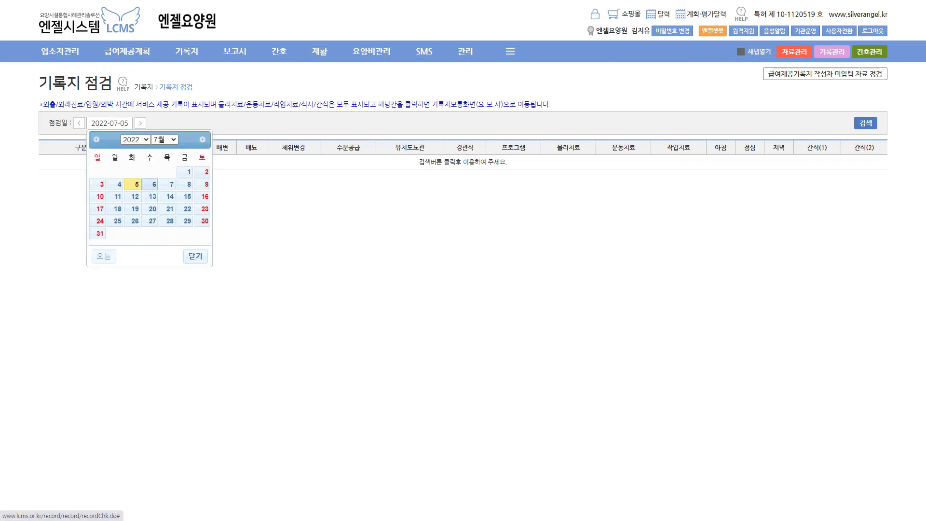
click(96, 139)
click(168, 209)
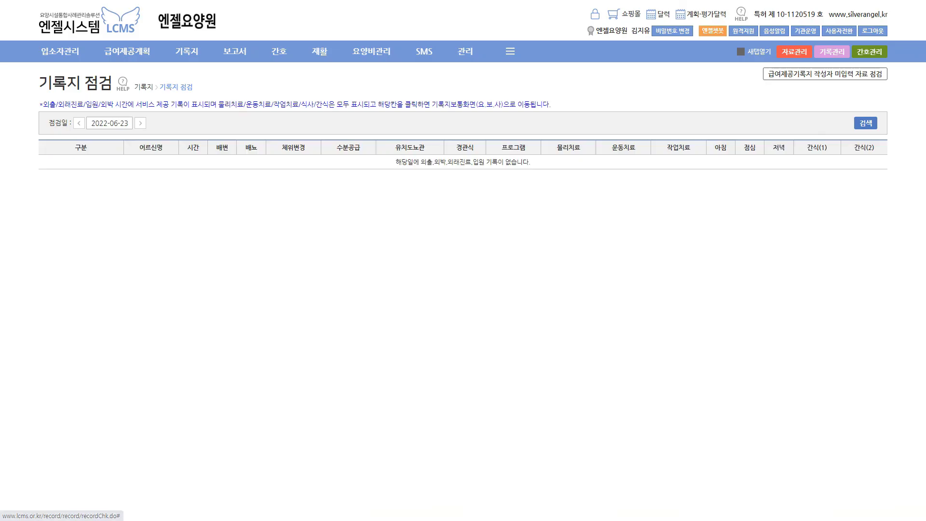